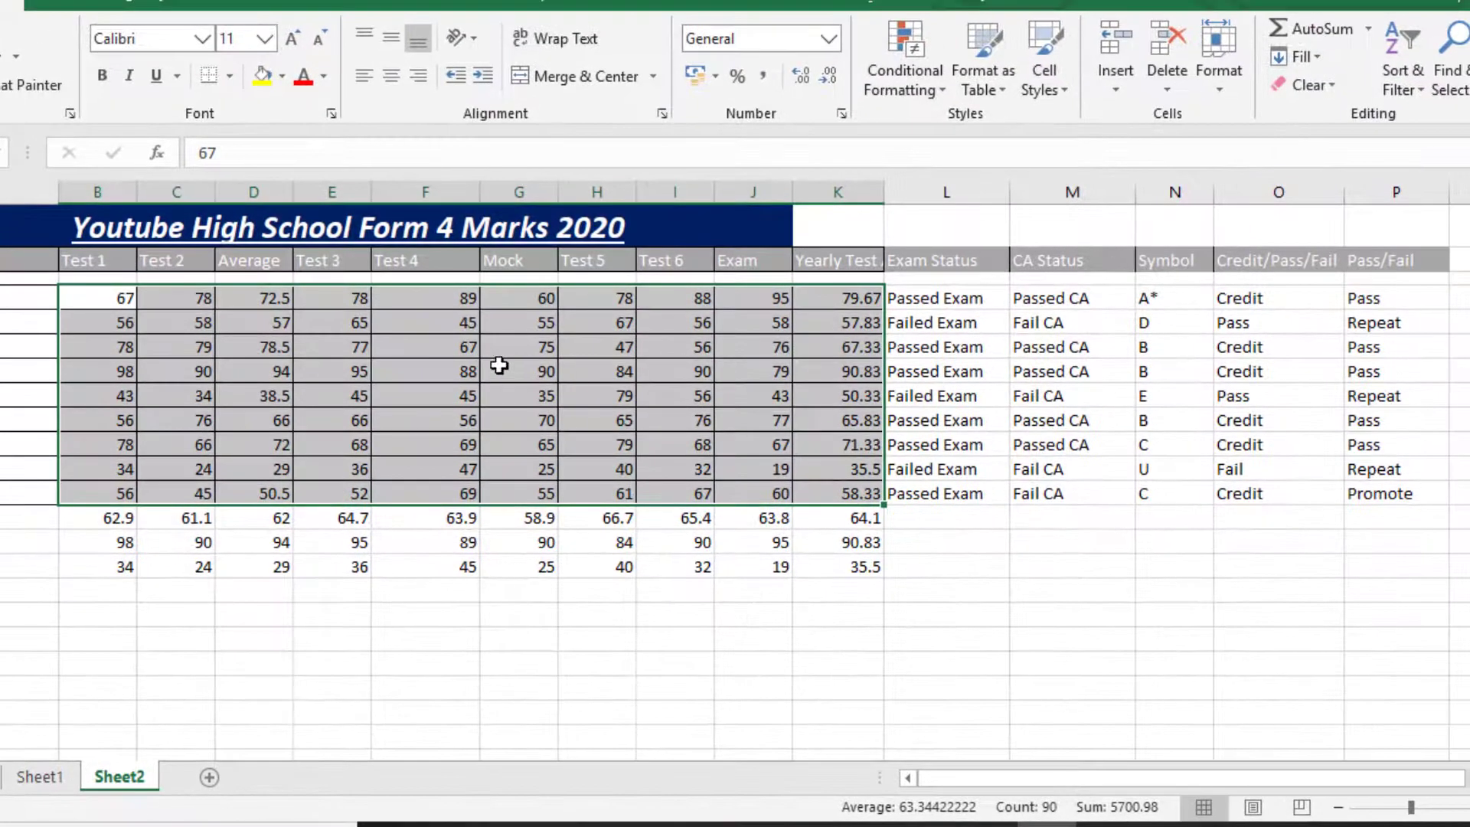
Select all student marks from Test 1 through the yearly test column and start a new conditional formatting rule.
left_click(583, 290)
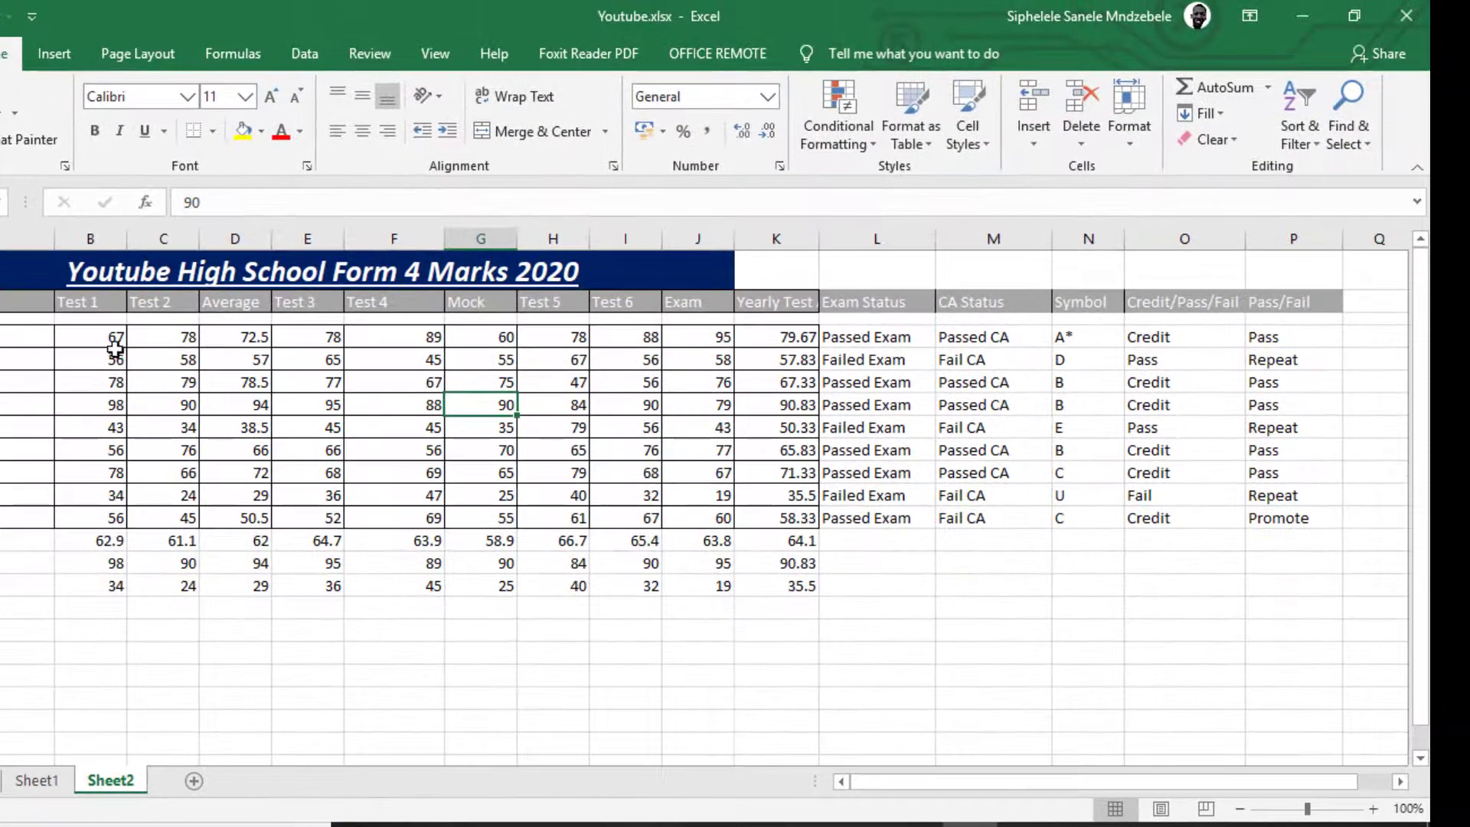
left_click_drag(107, 340, 794, 526)
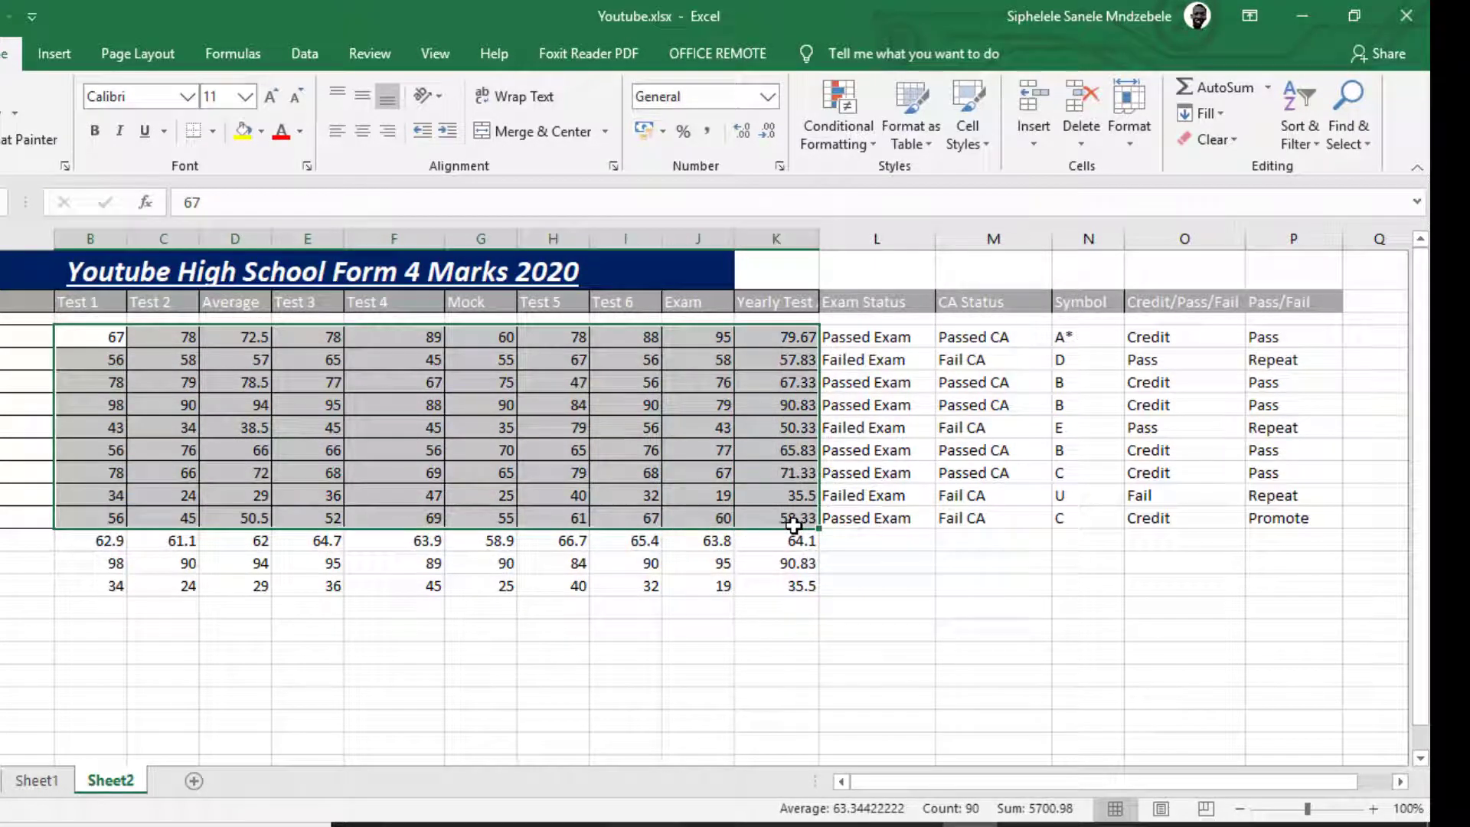
left_click(621, 430)
left_click_drag(84, 337, 774, 519)
left_click(875, 142)
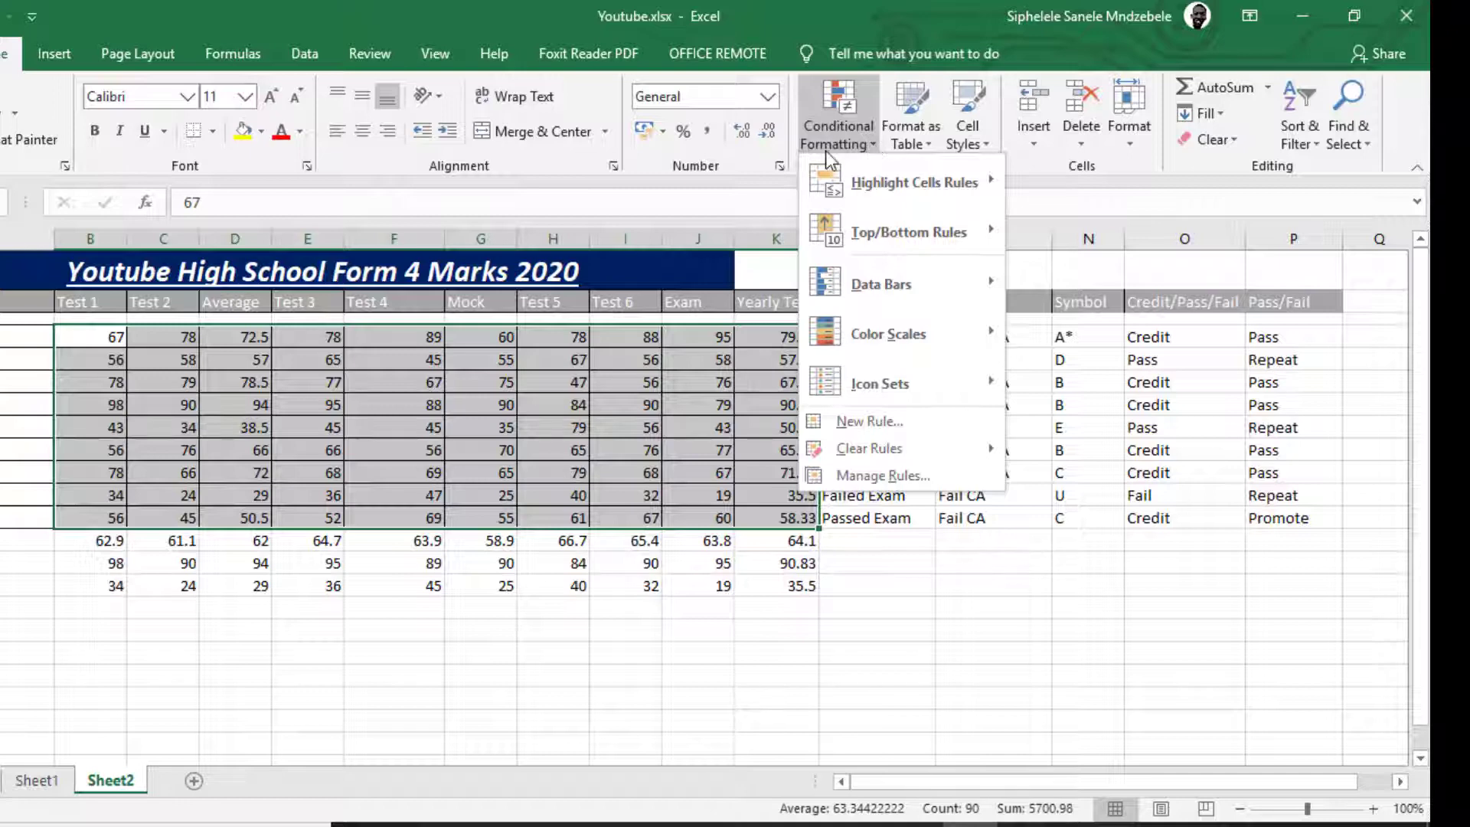
key("Escape")
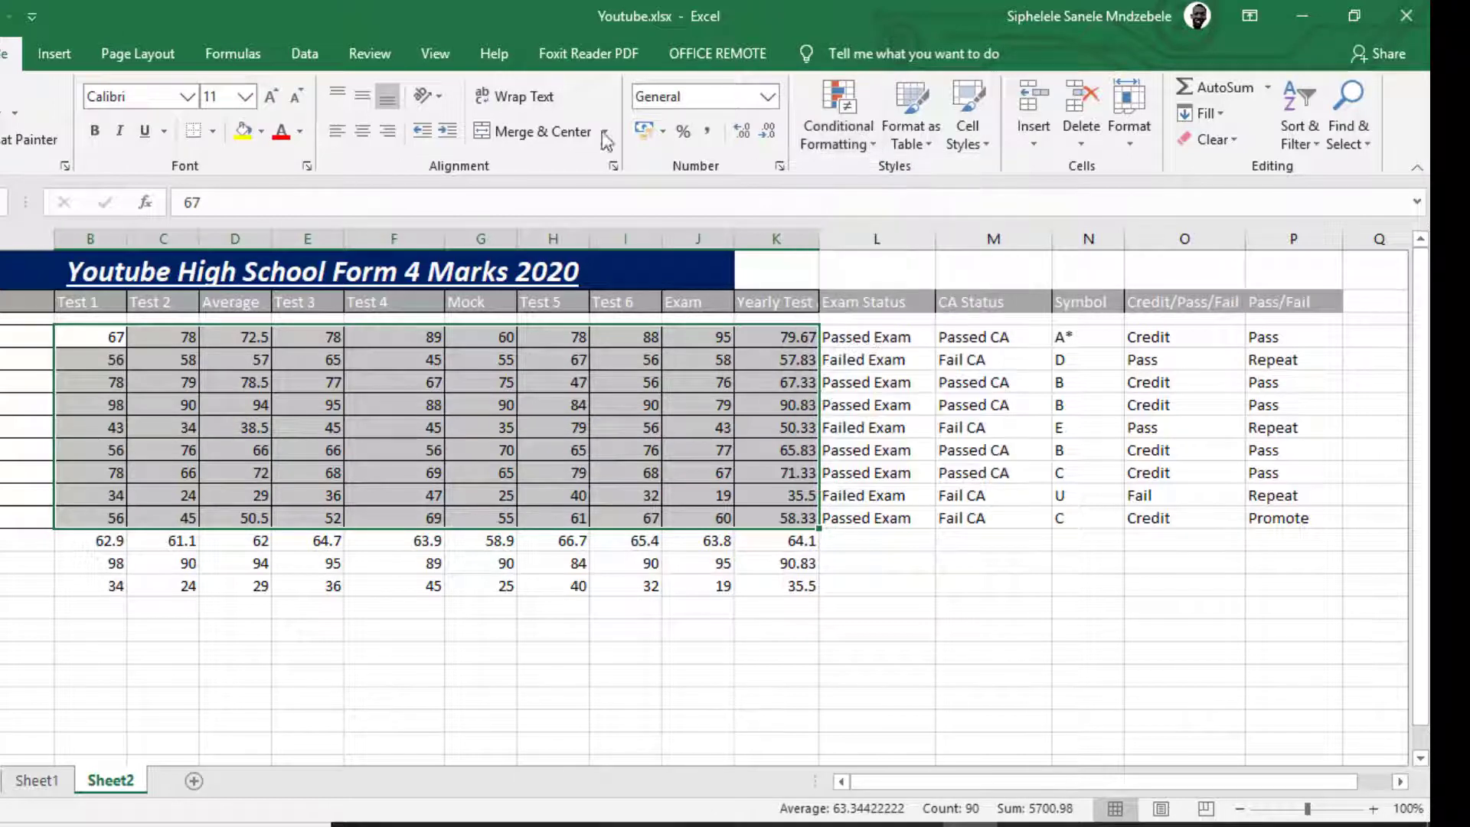
left_click(853, 149)
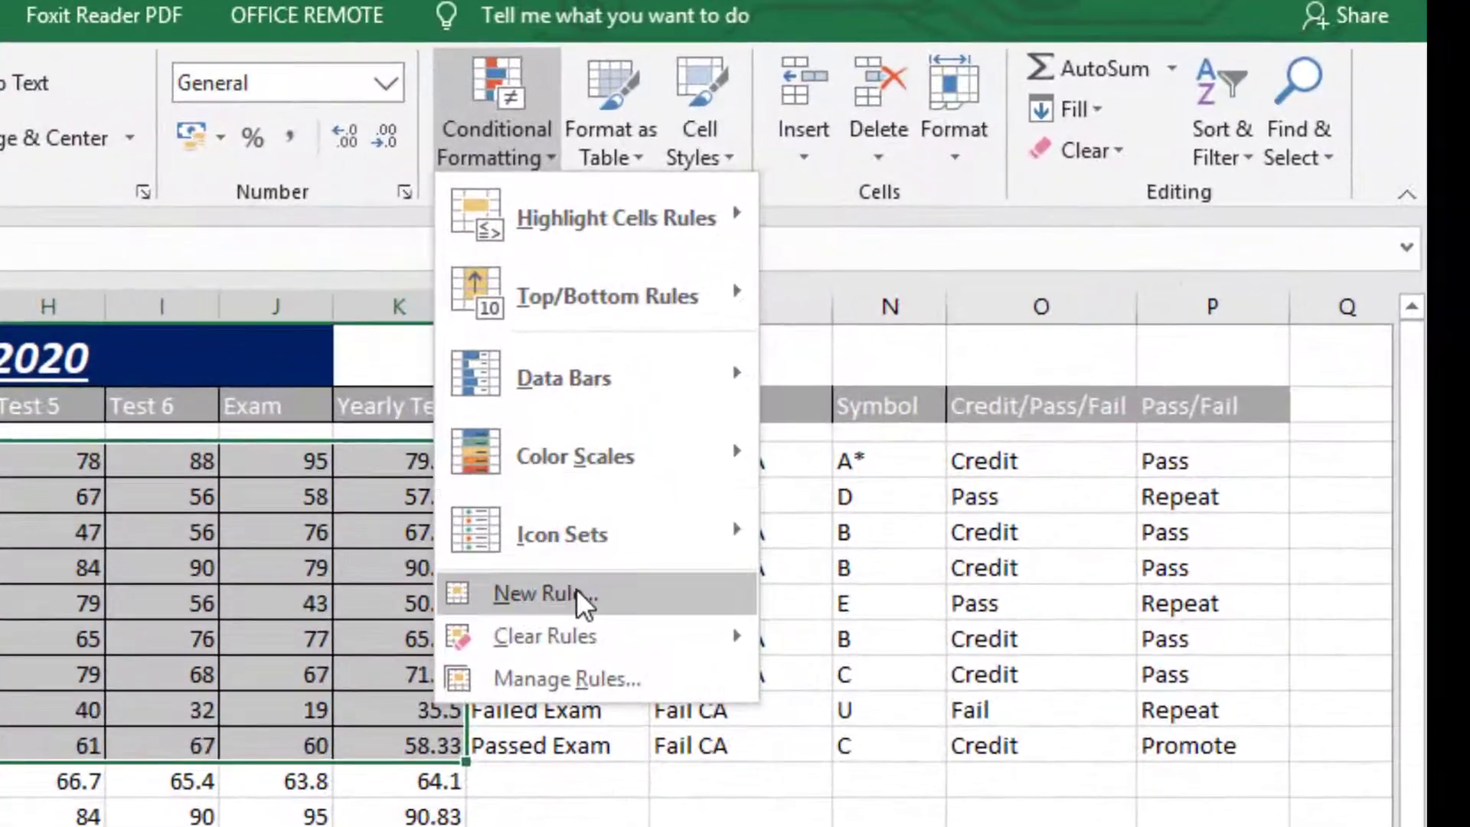
left_click(575, 588)
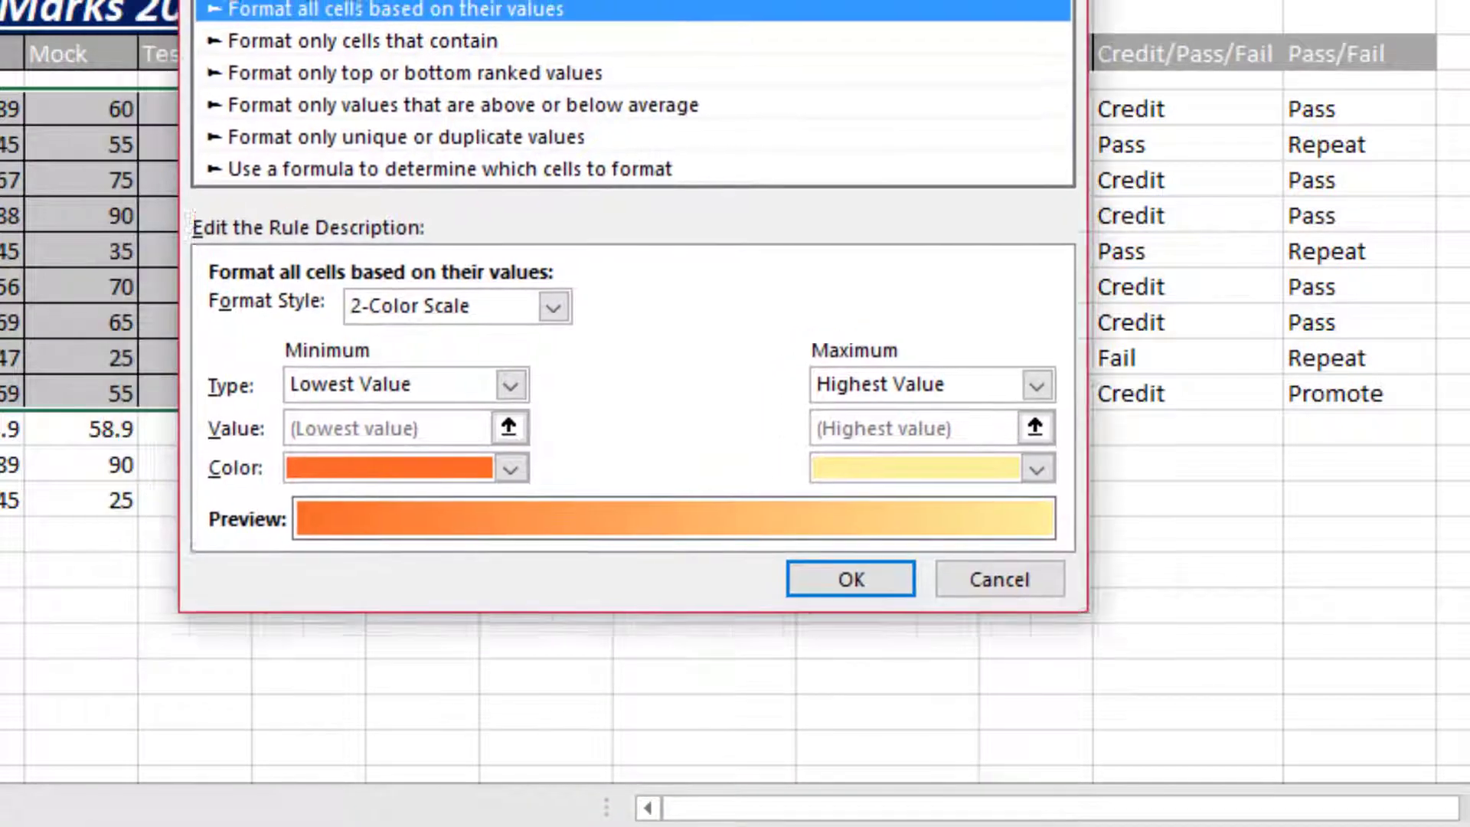
left_click_drag(634, 0, 779, 0)
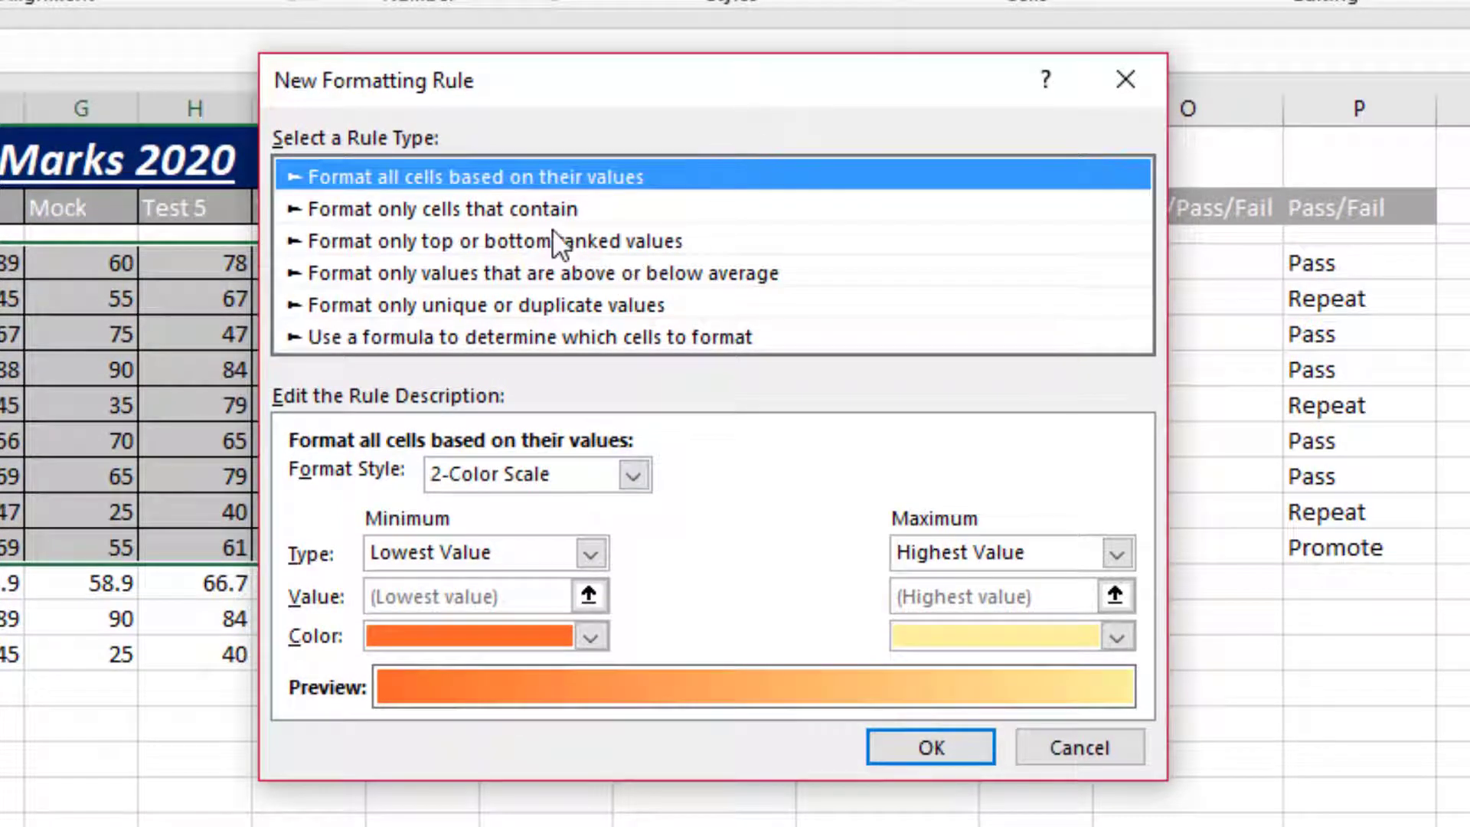
Define the rule to format only cells that contain a cell value greater than or equal to 60.
left_click(536, 201)
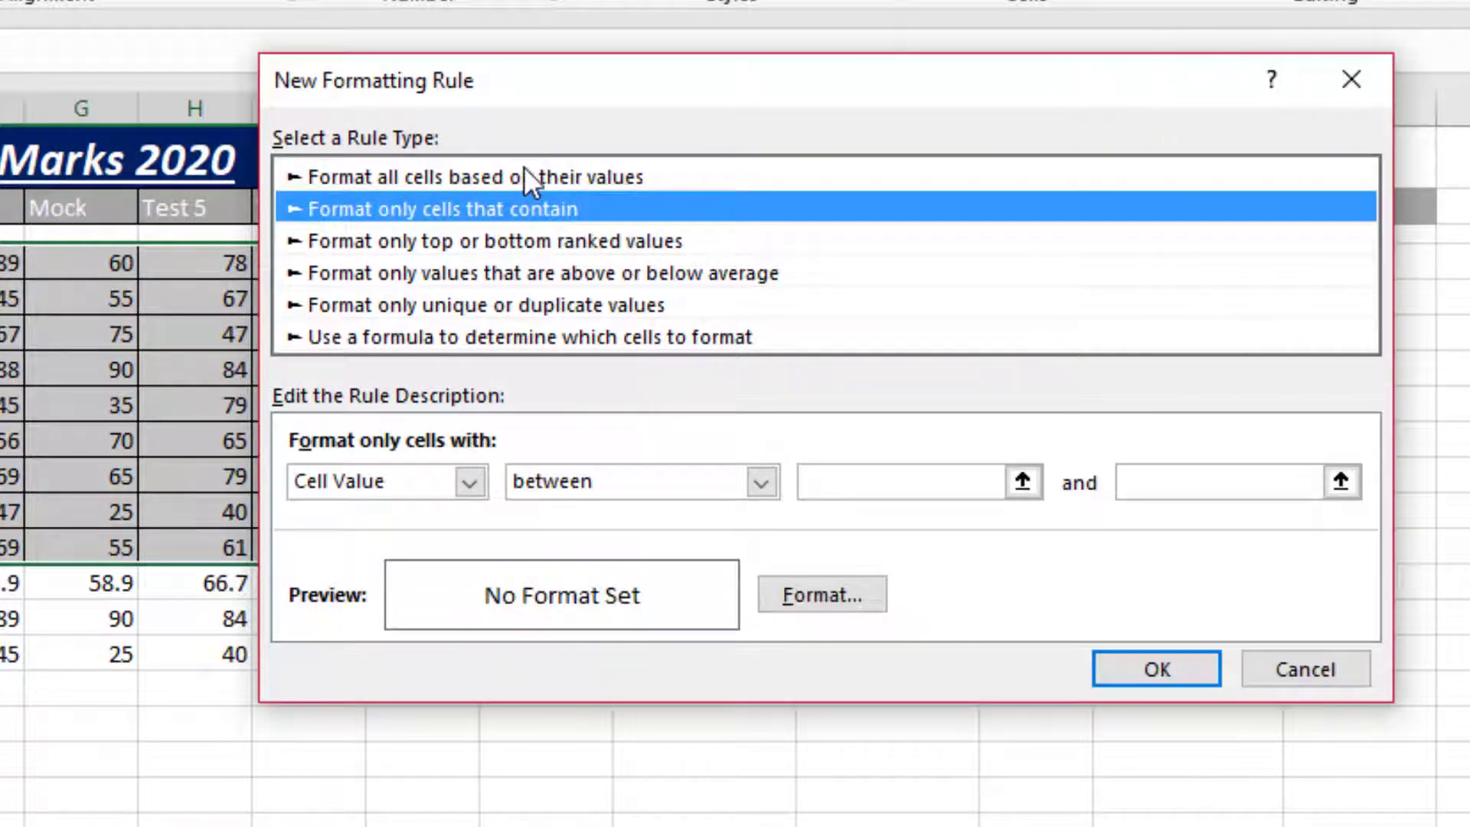
left_click(524, 170)
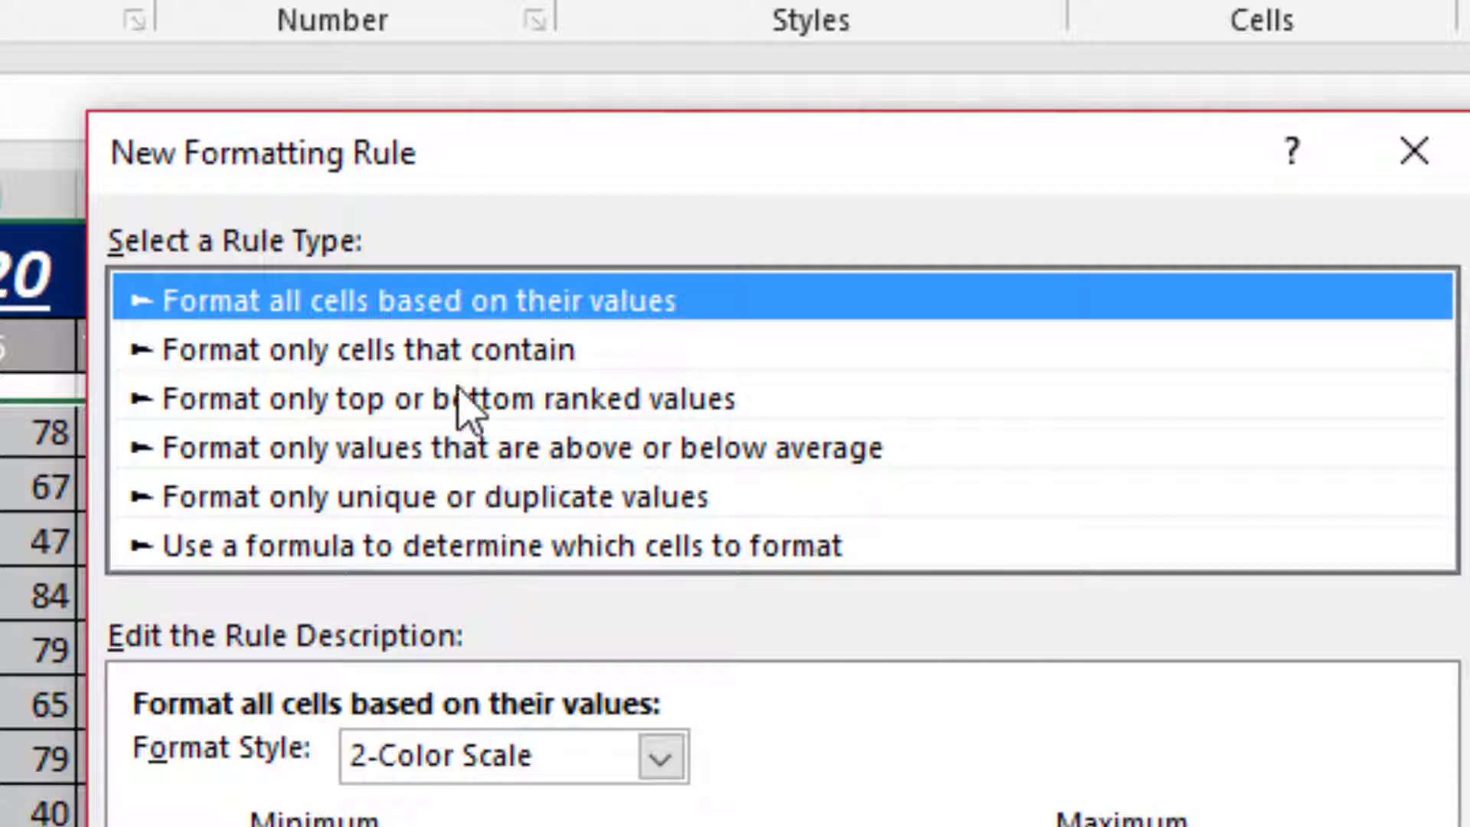
left_click(452, 354)
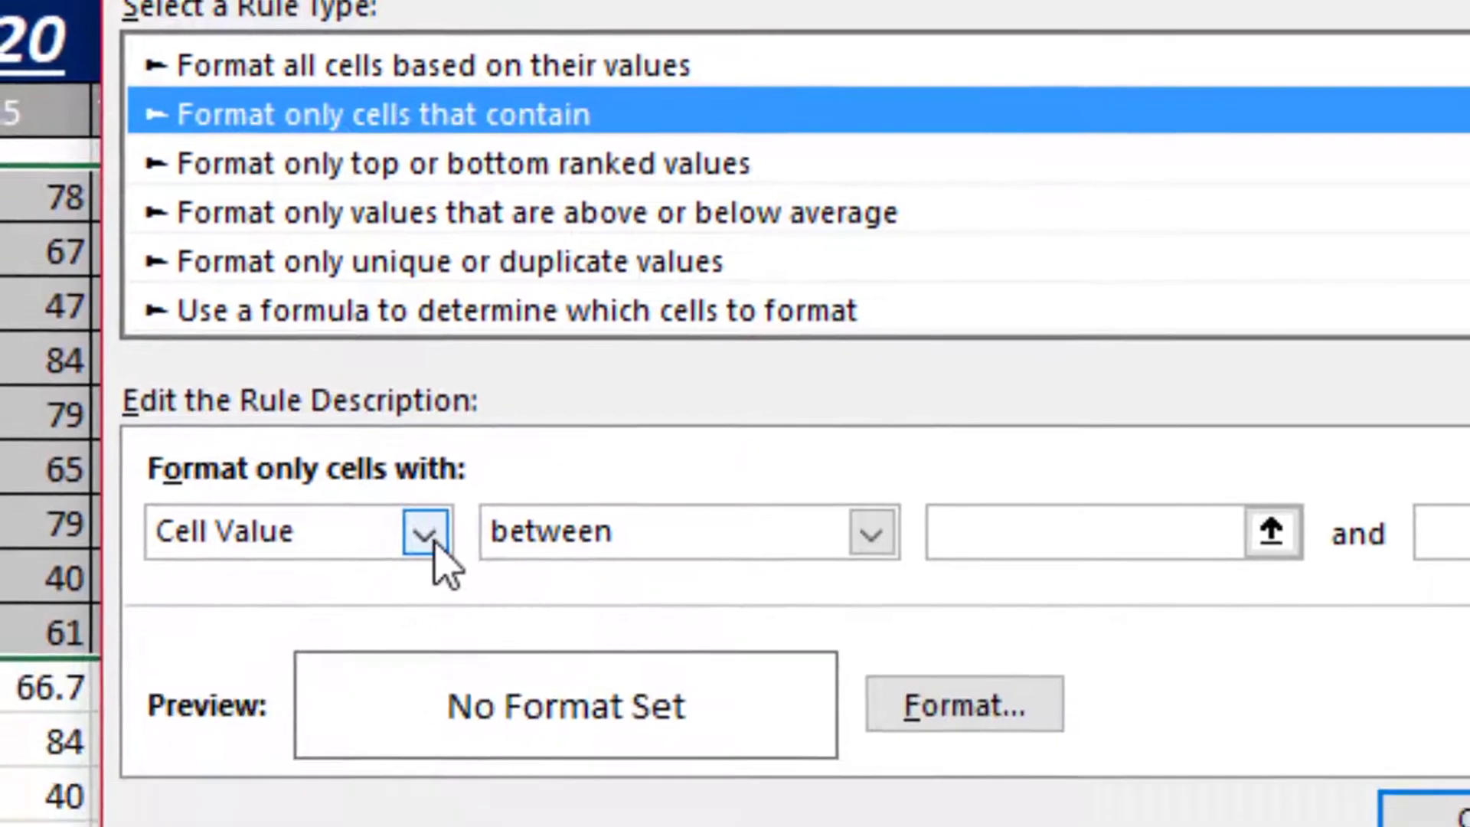
left_click(418, 774)
left_click(425, 534)
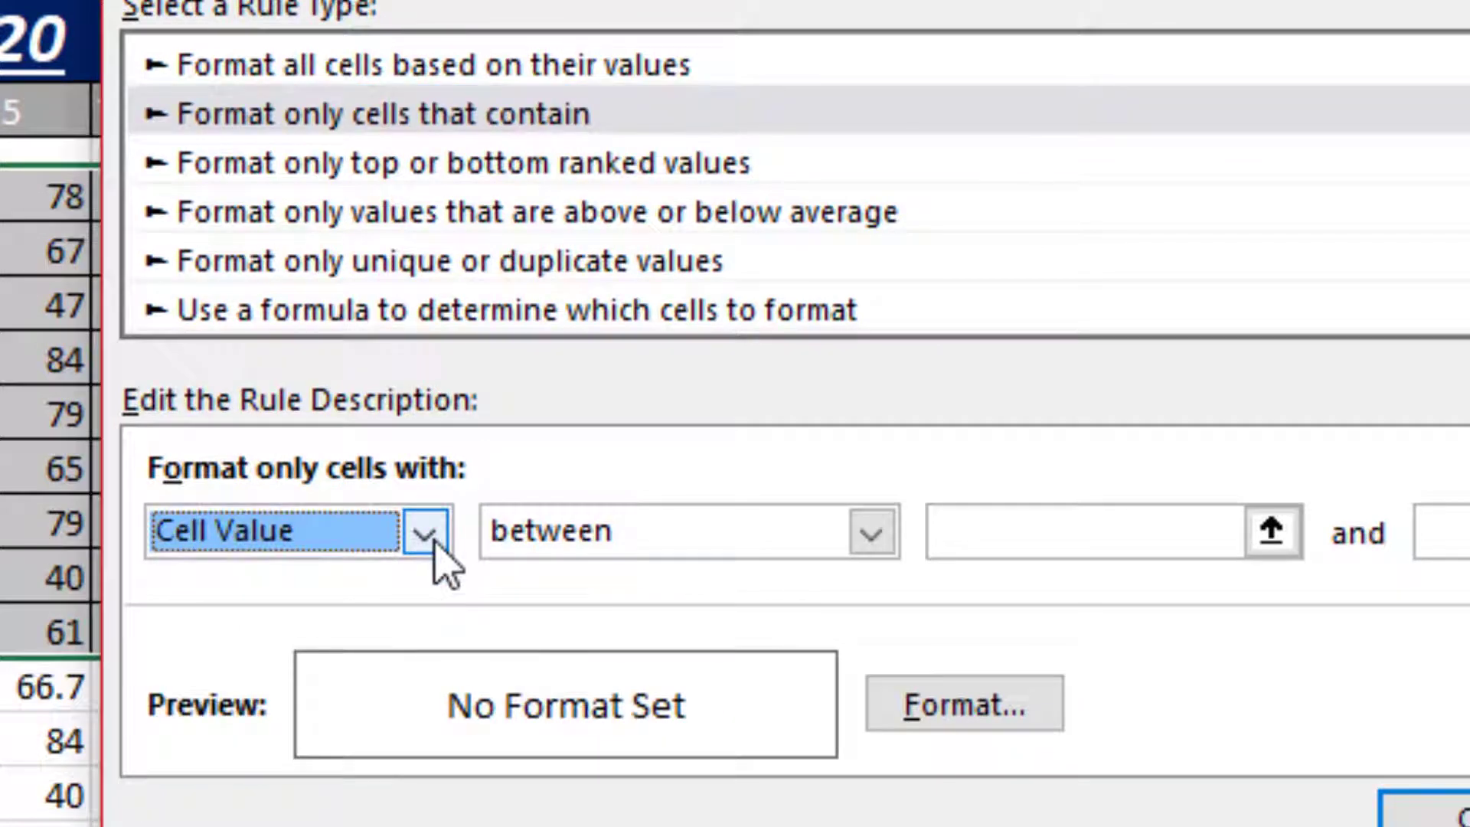
left_click(867, 534)
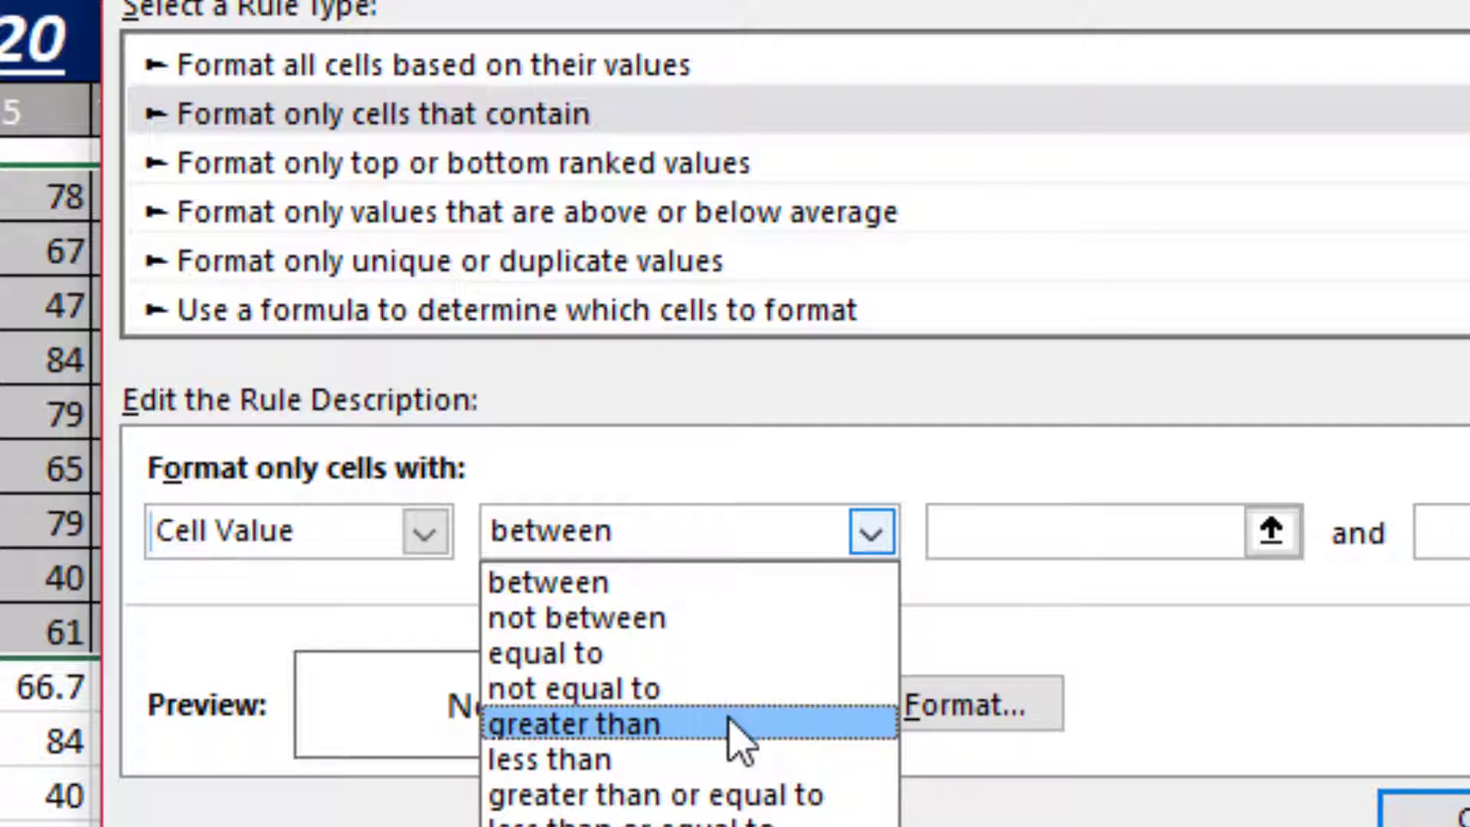
left_click(731, 795)
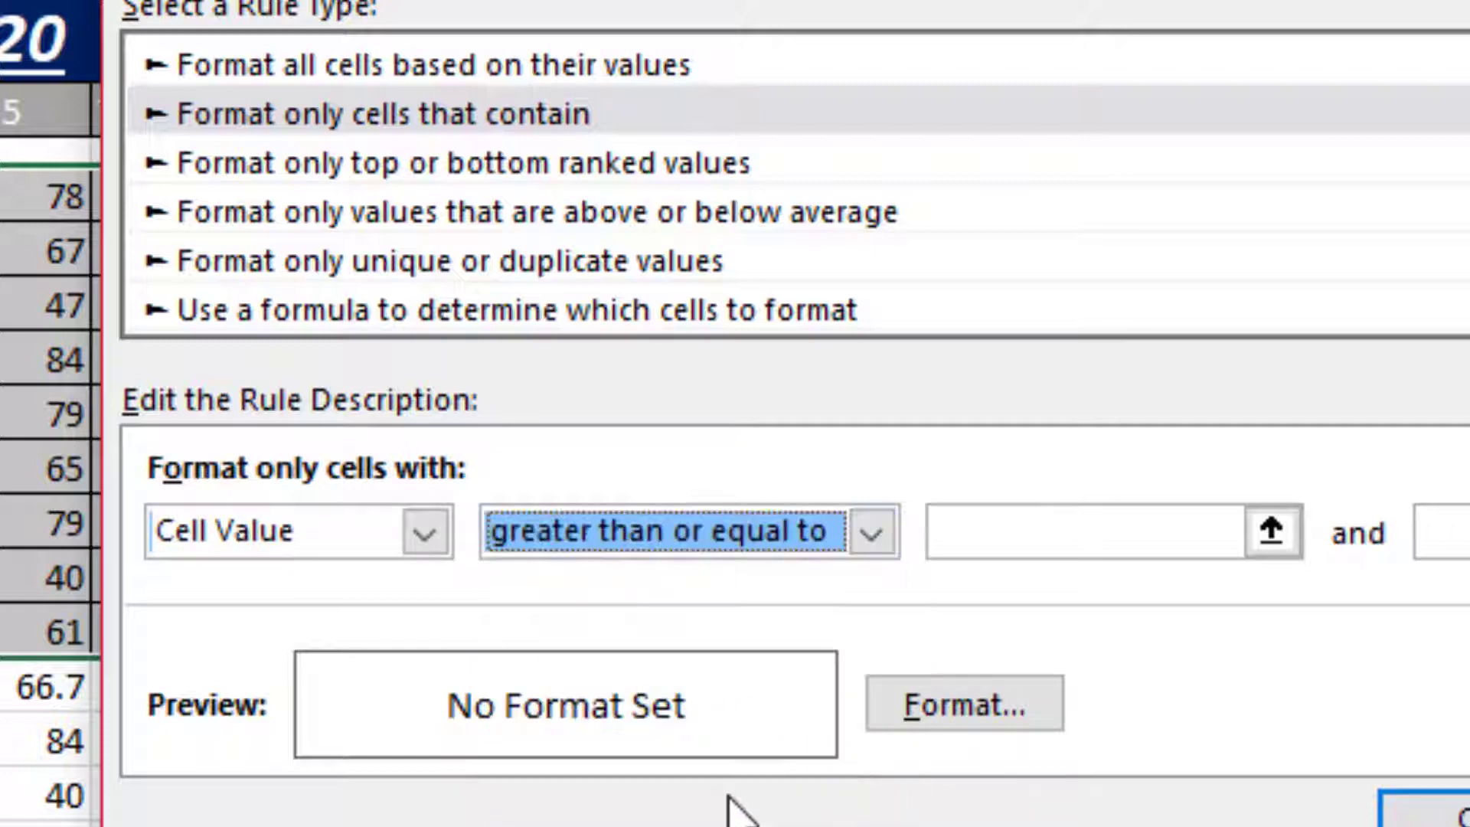
left_click(978, 535)
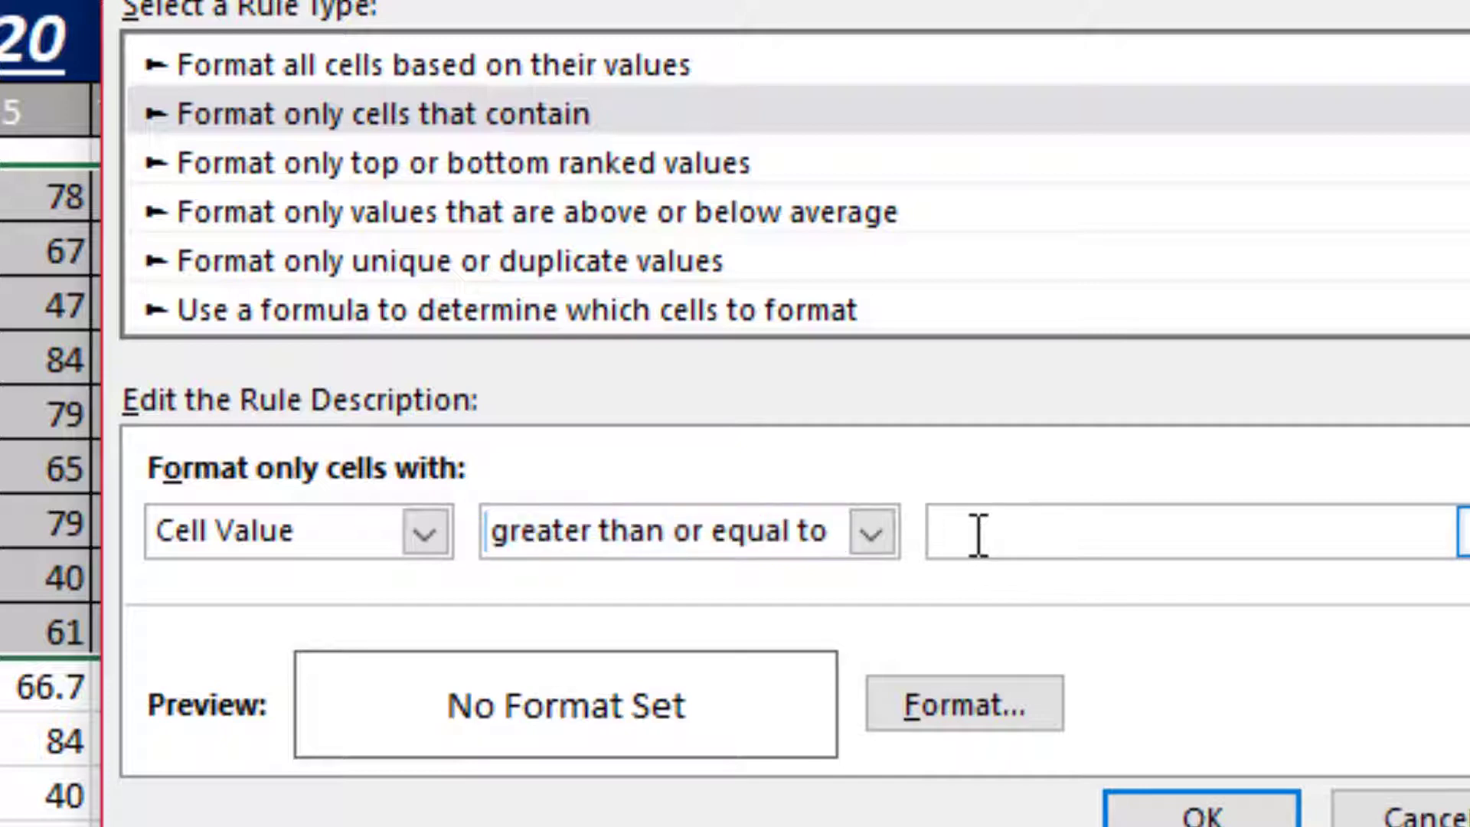
type("60")
Set the rule's number format to Percentage with 2 decimal places.
left_click(978, 708)
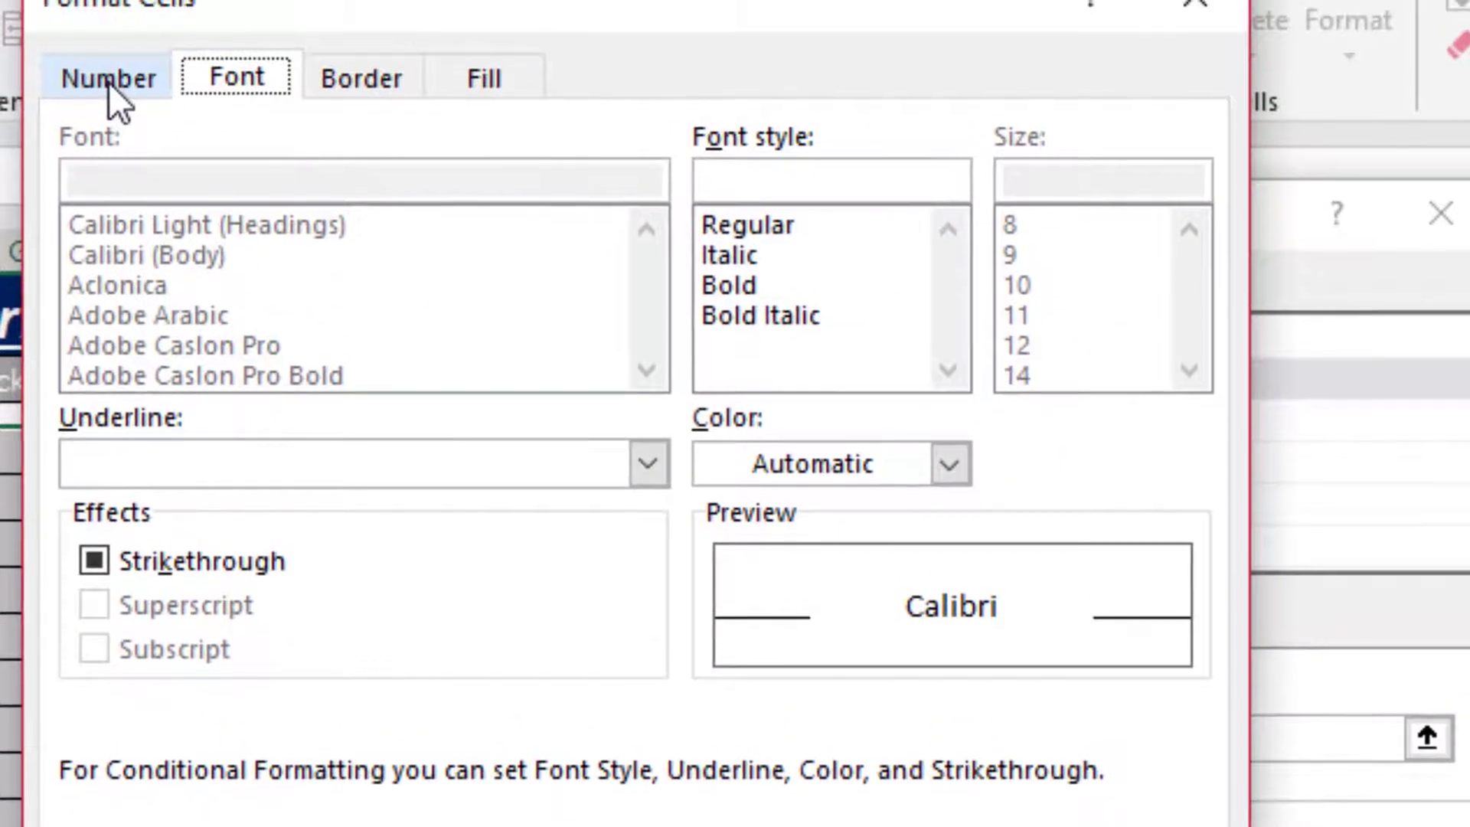
left_click(107, 58)
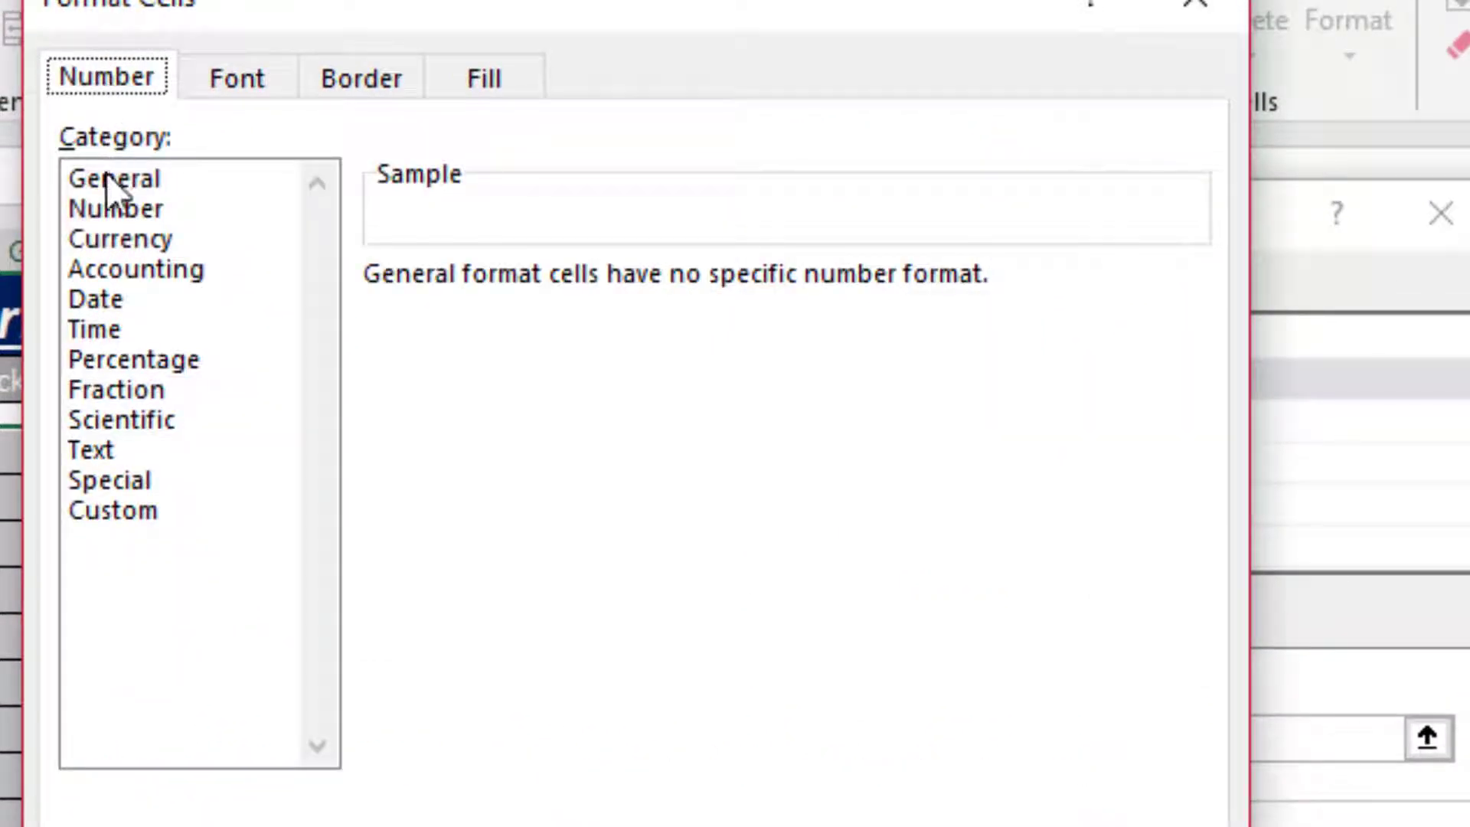
left_click(106, 206)
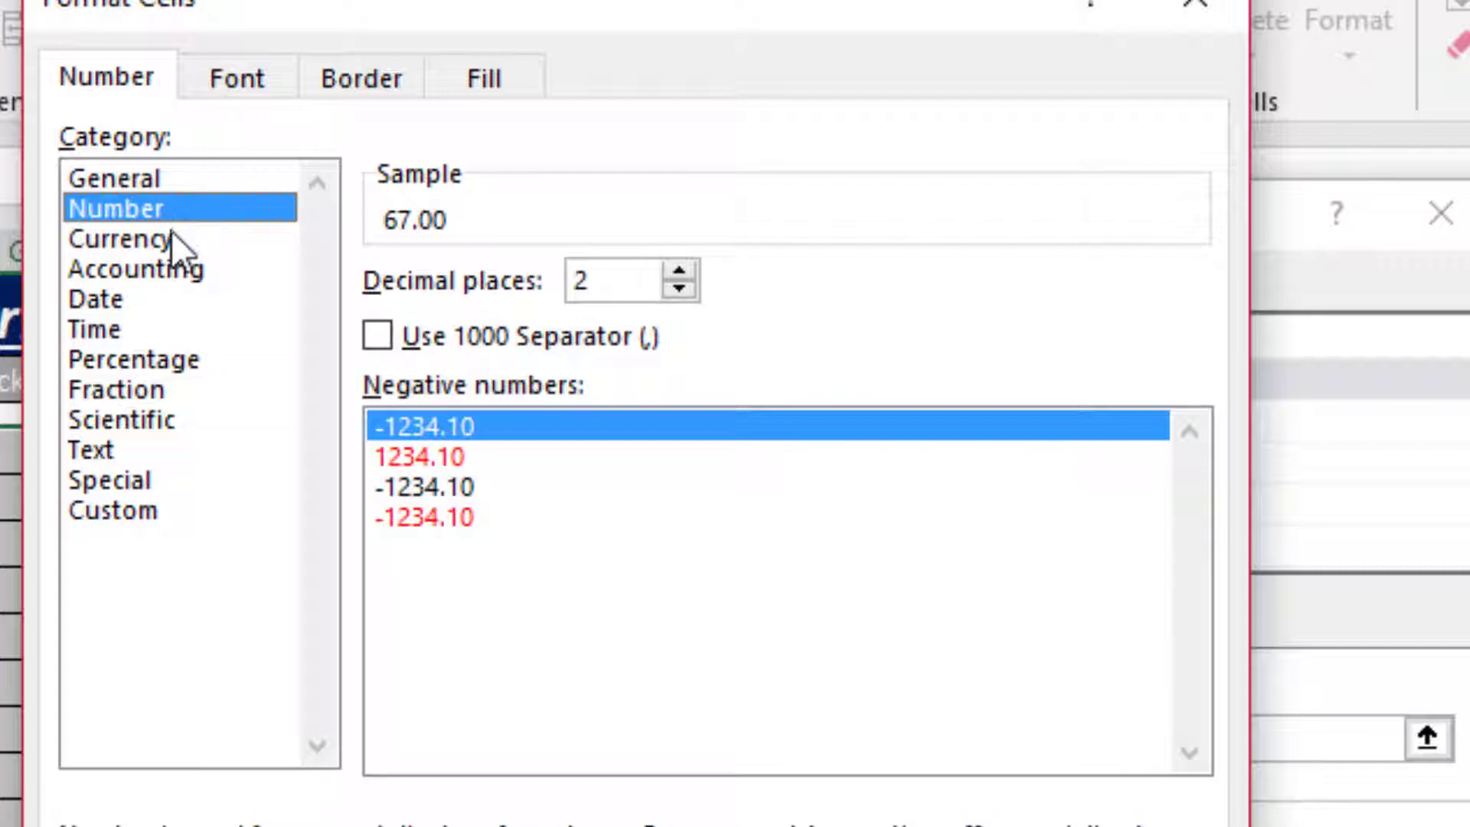
left_click(114, 370)
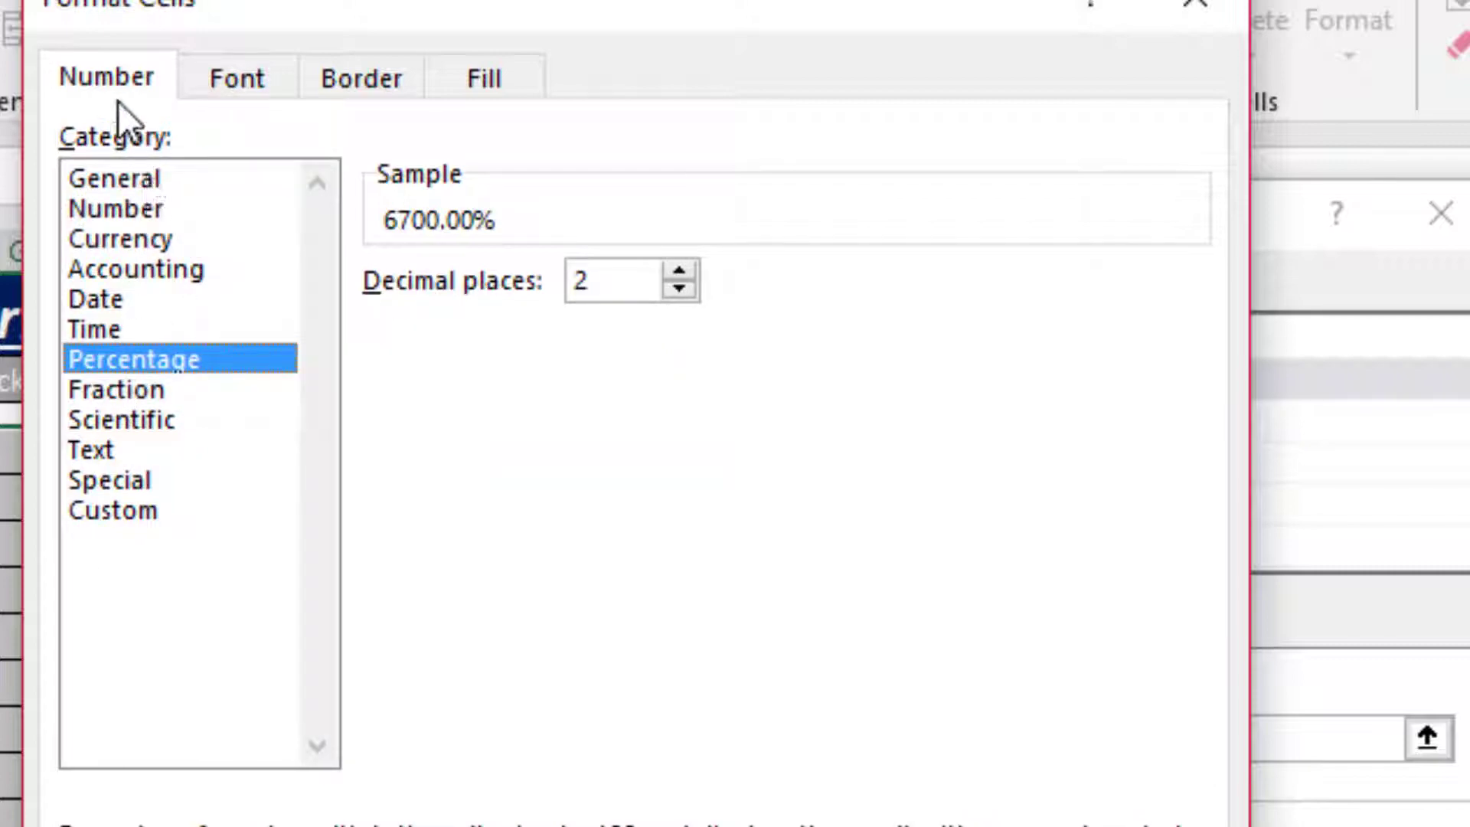
Set the rule's font style to Bold Italic with a dark blue theme colour and accept the format.
left_click(220, 90)
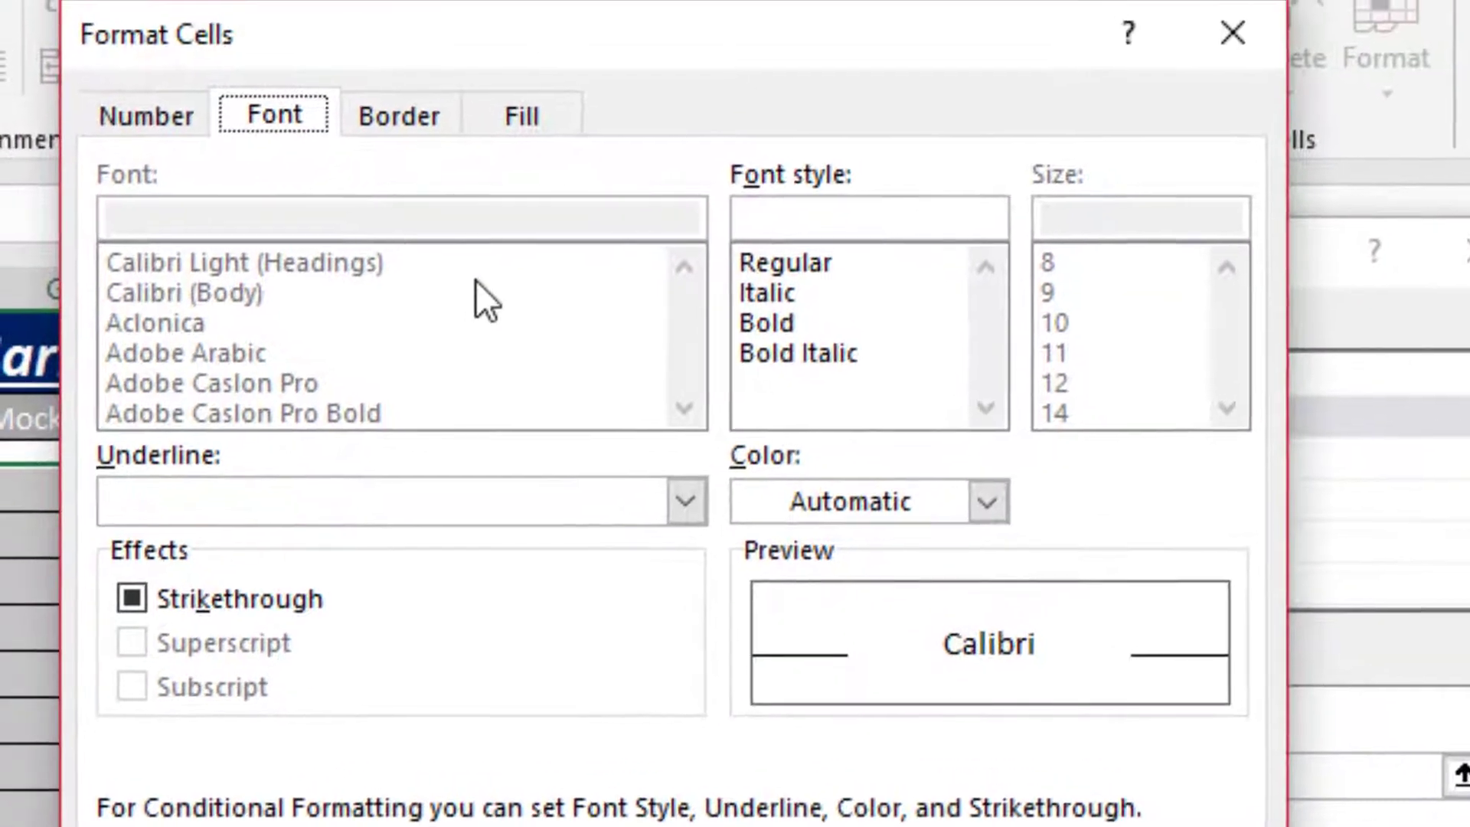
left_click(837, 356)
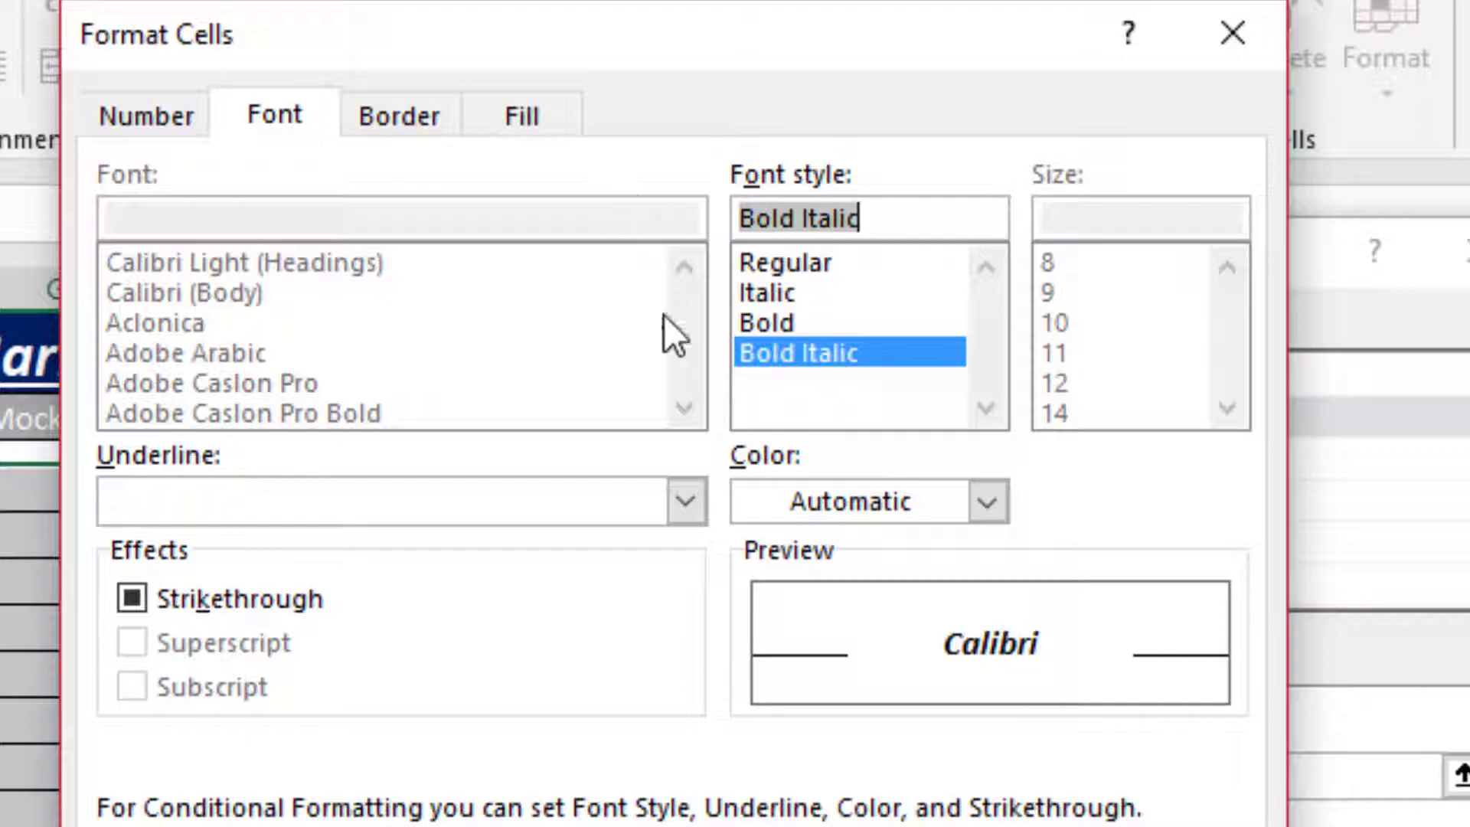
left_click(986, 504)
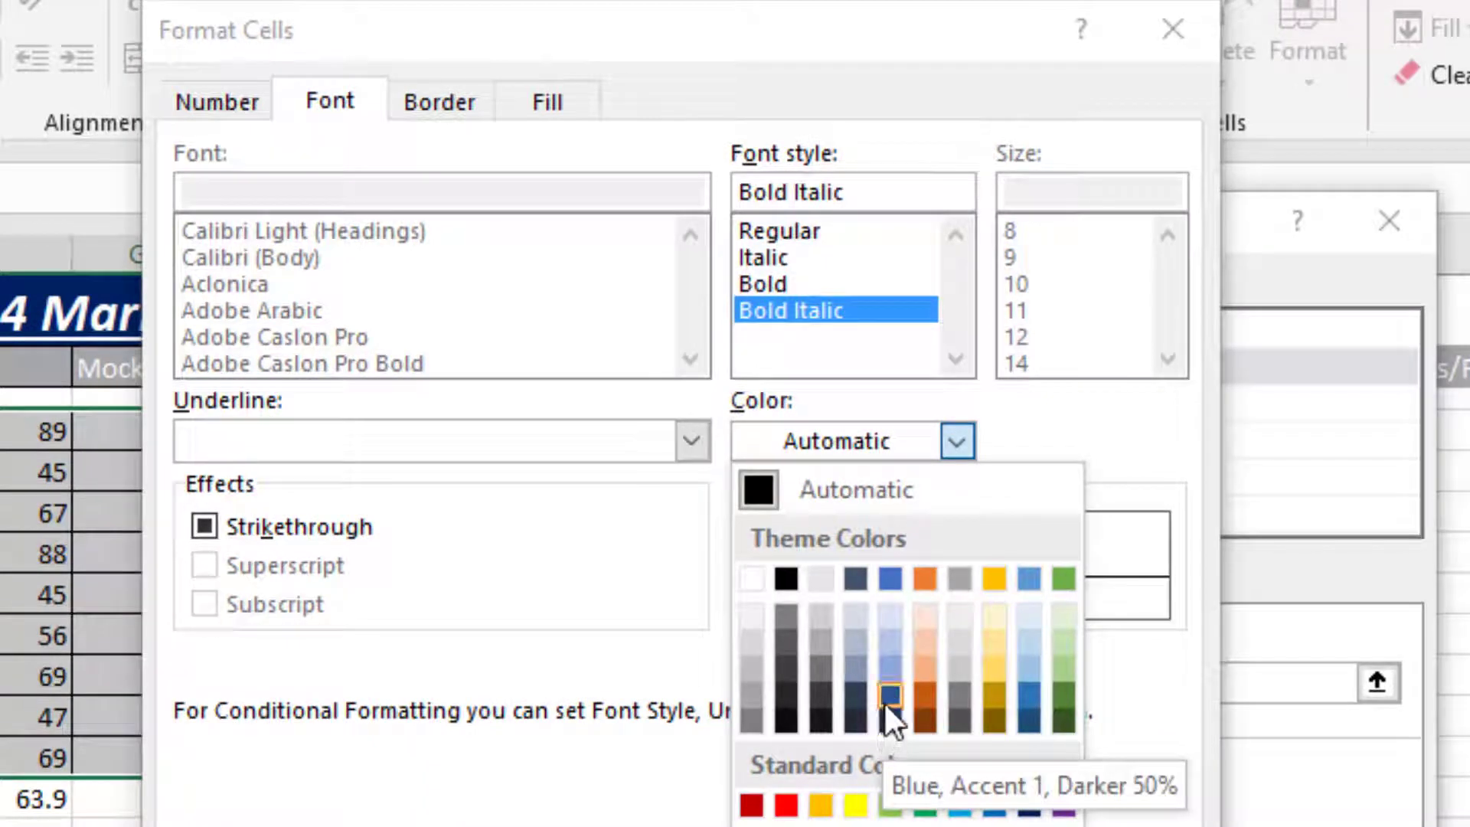
left_click(888, 694)
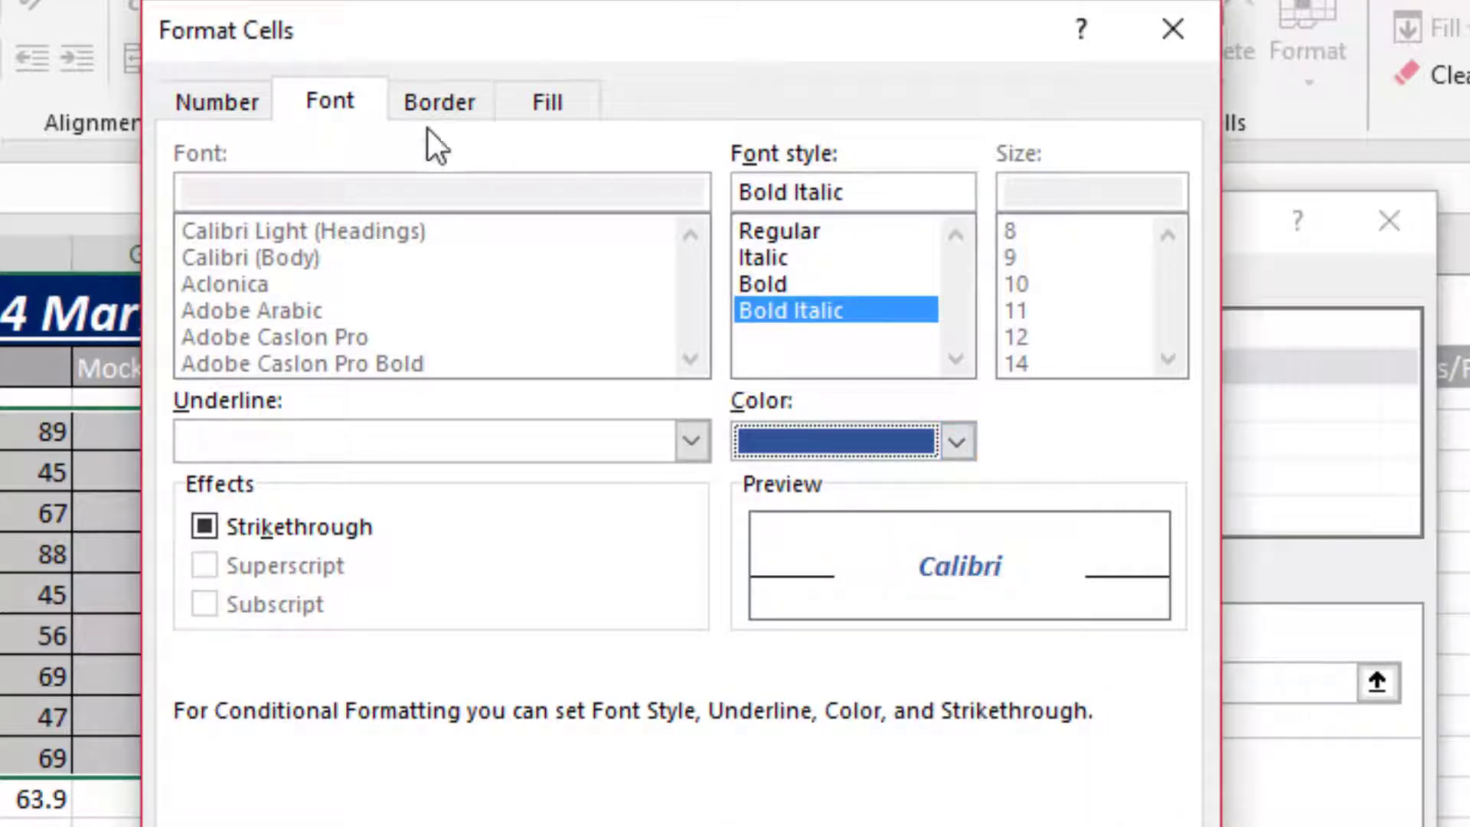
left_click(422, 106)
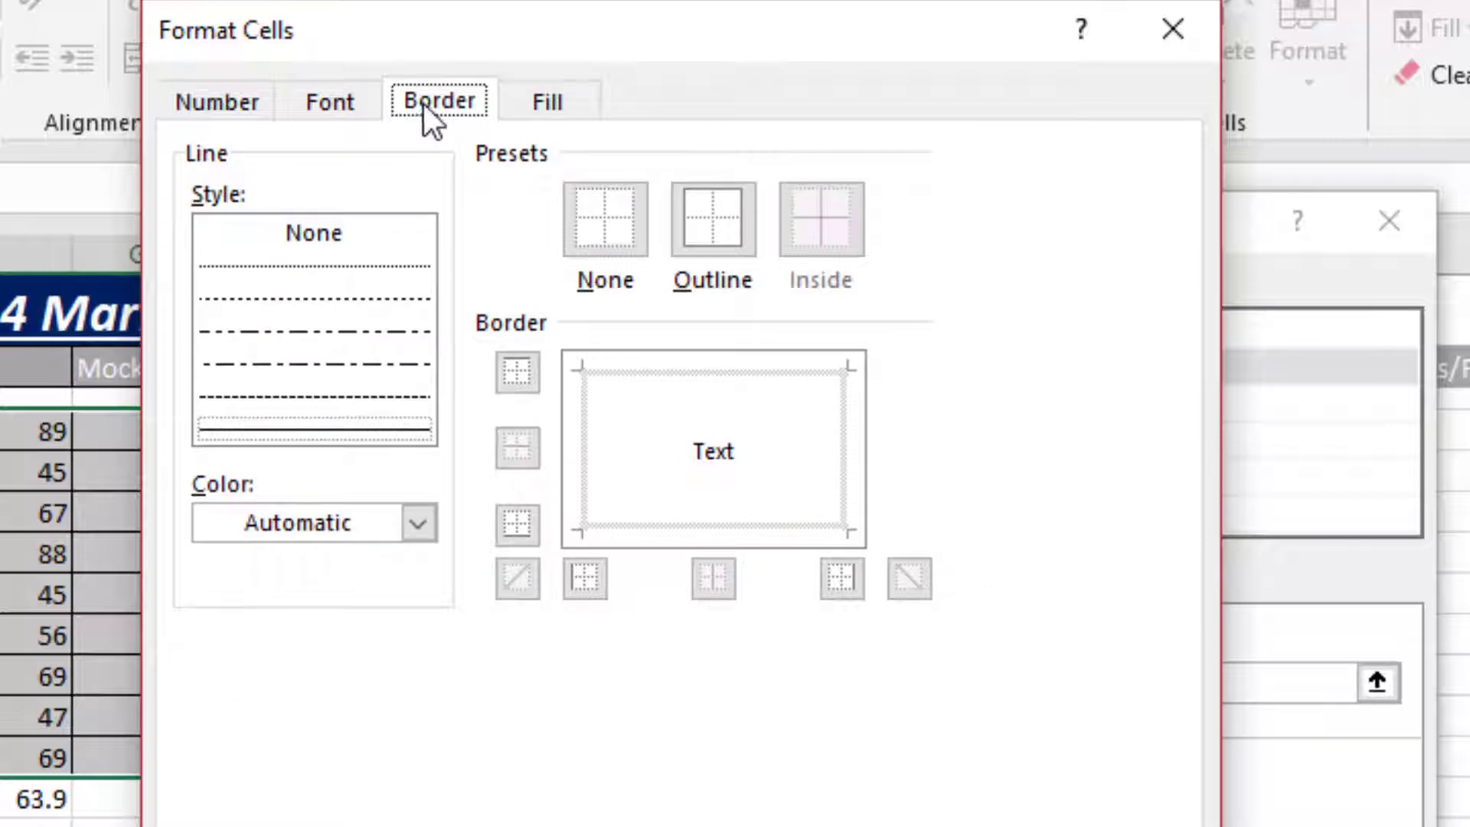
left_click(532, 107)
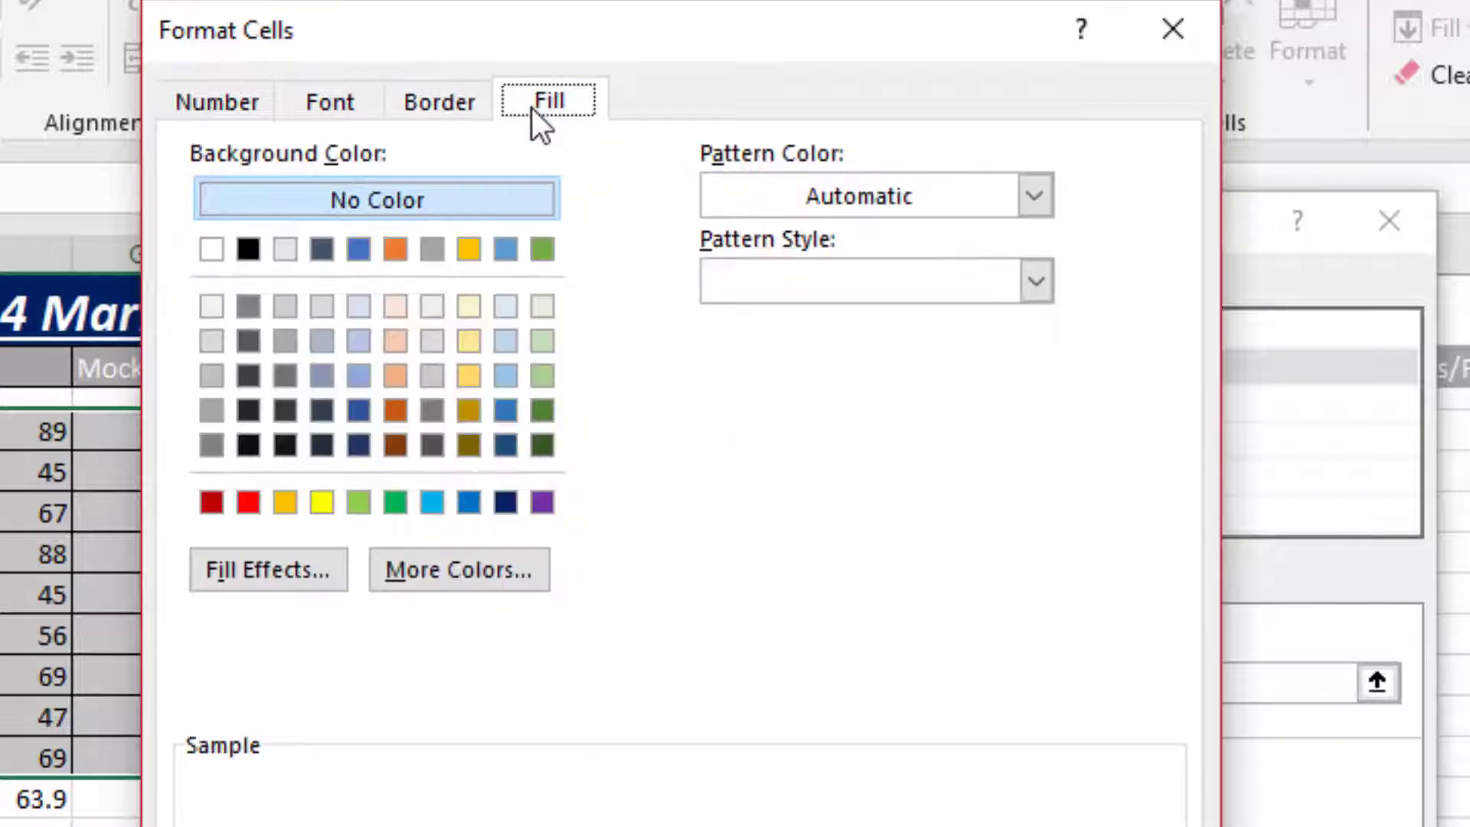
left_click(475, 107)
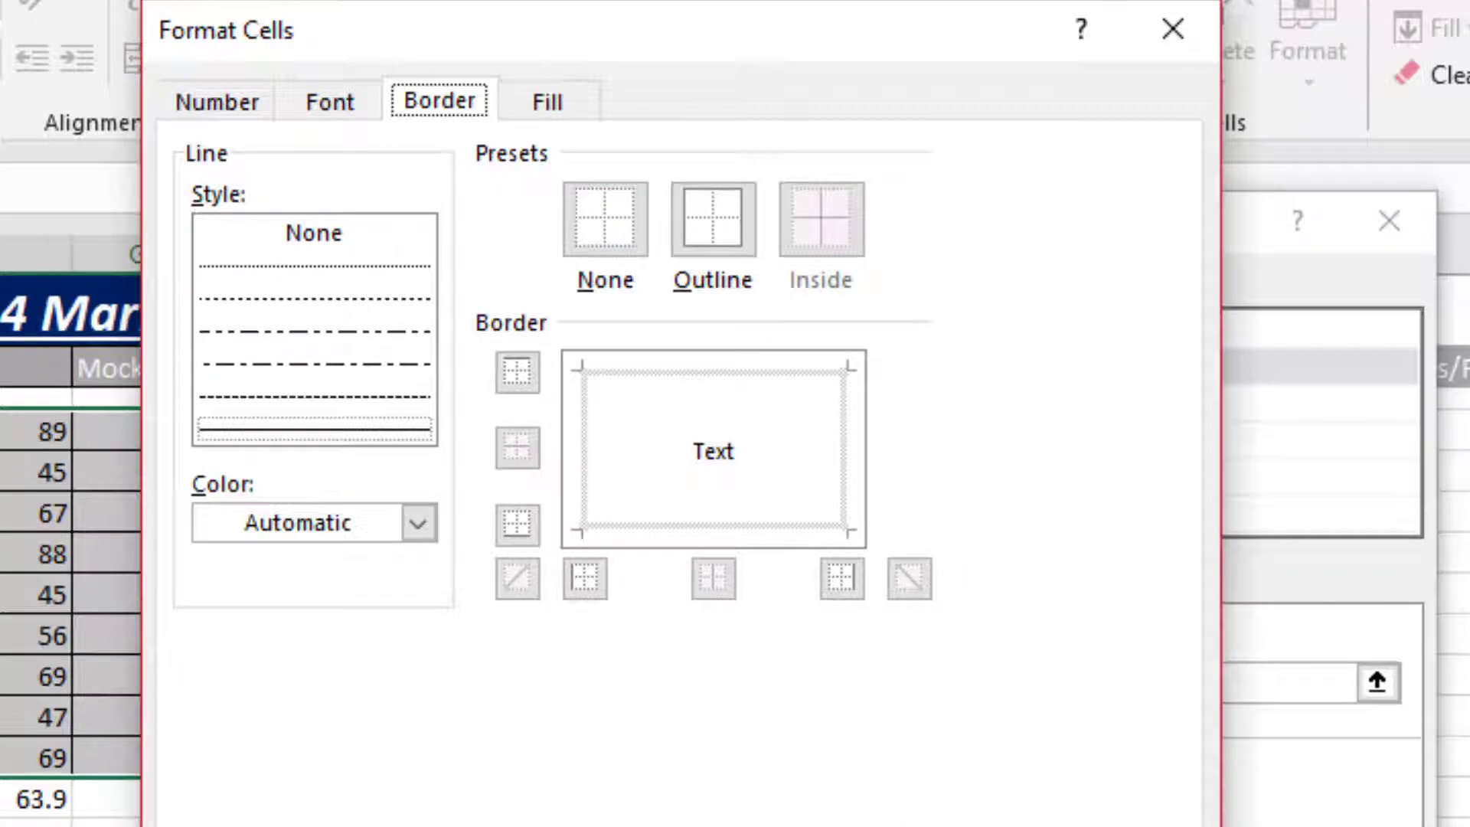
left_click(966, 826)
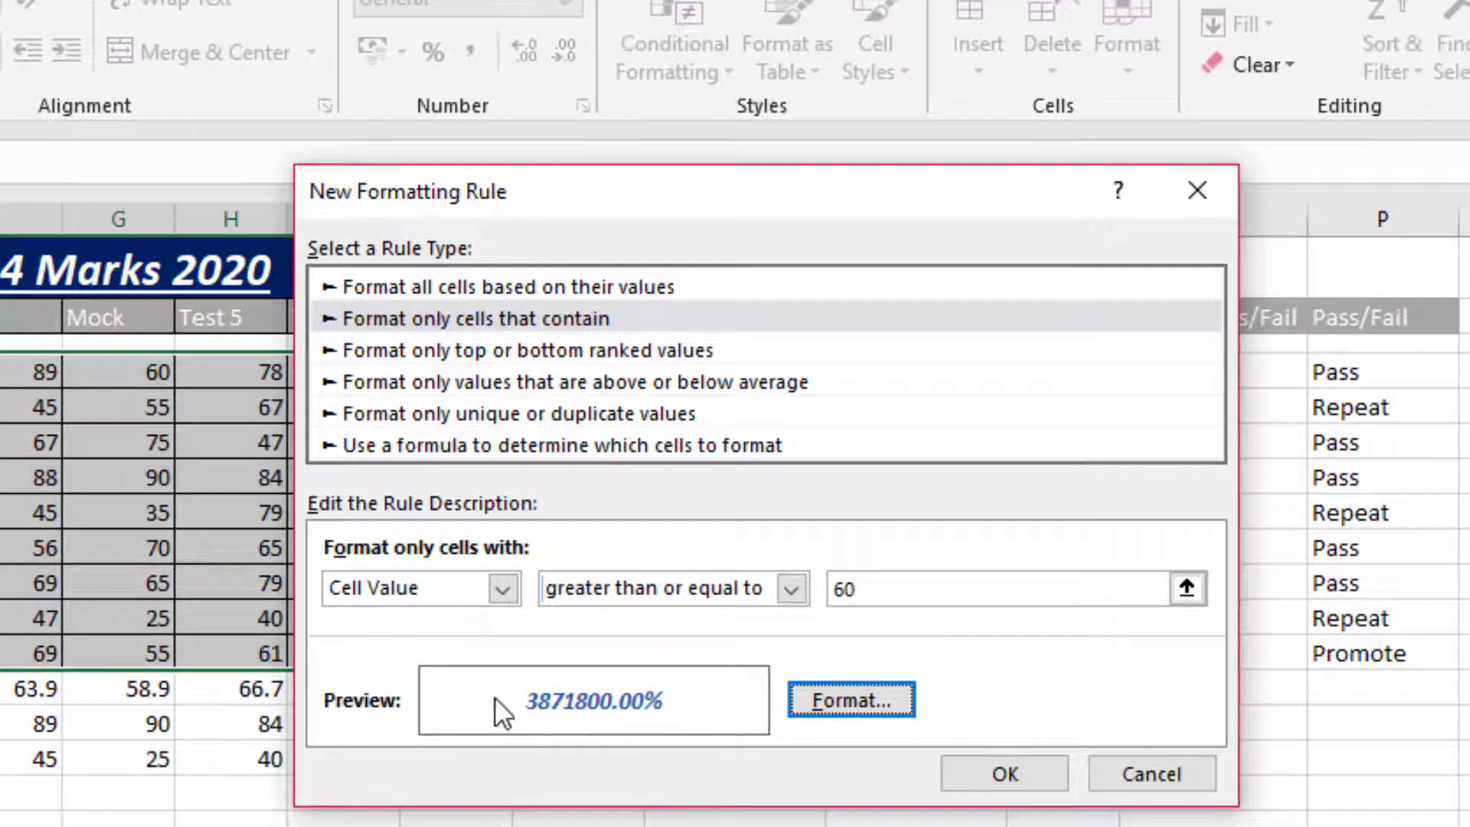
Change the rule's number format to General and apply the finished rule to the selected marks.
left_click(827, 713)
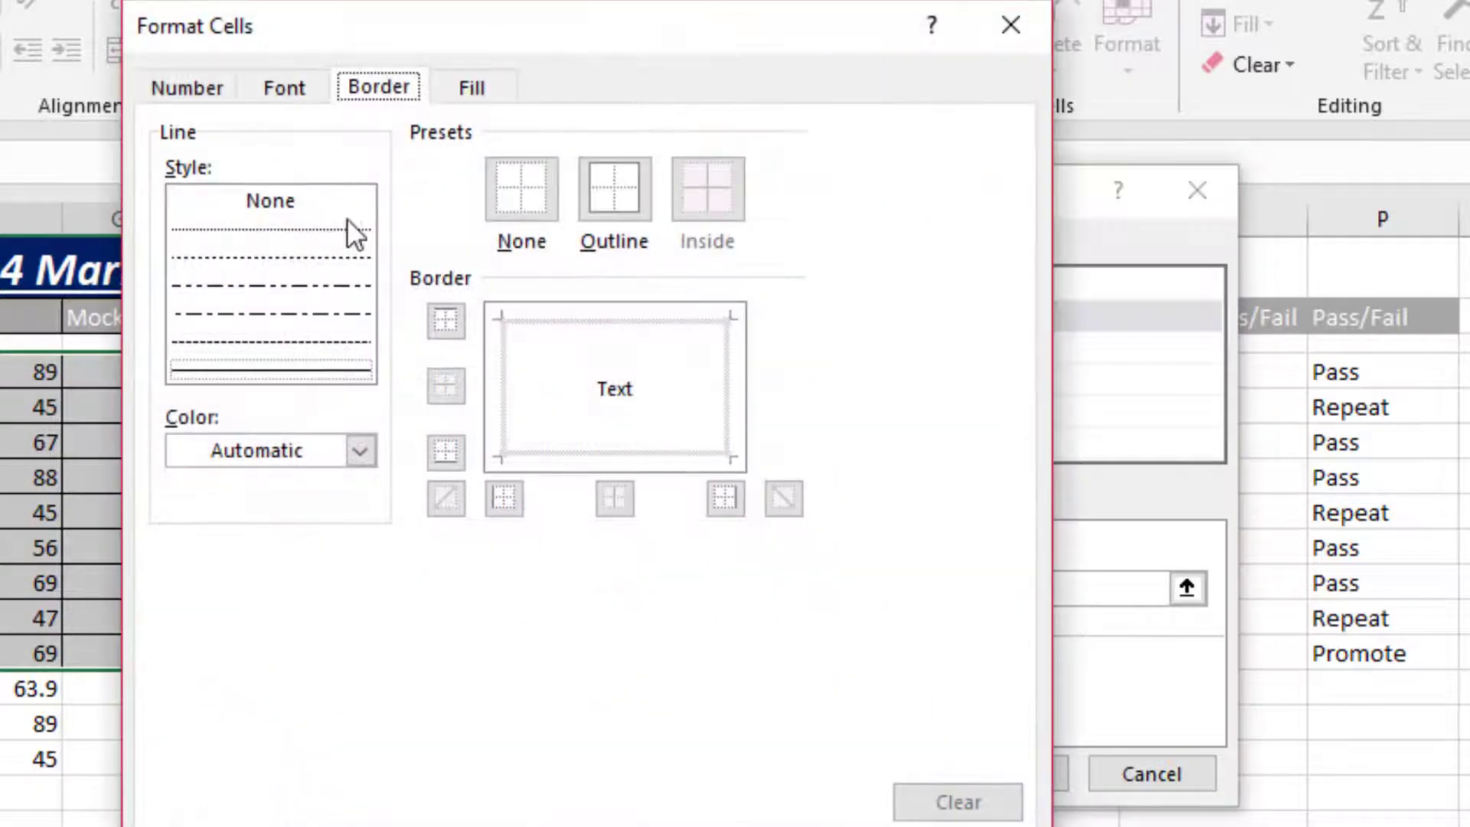
left_click(196, 84)
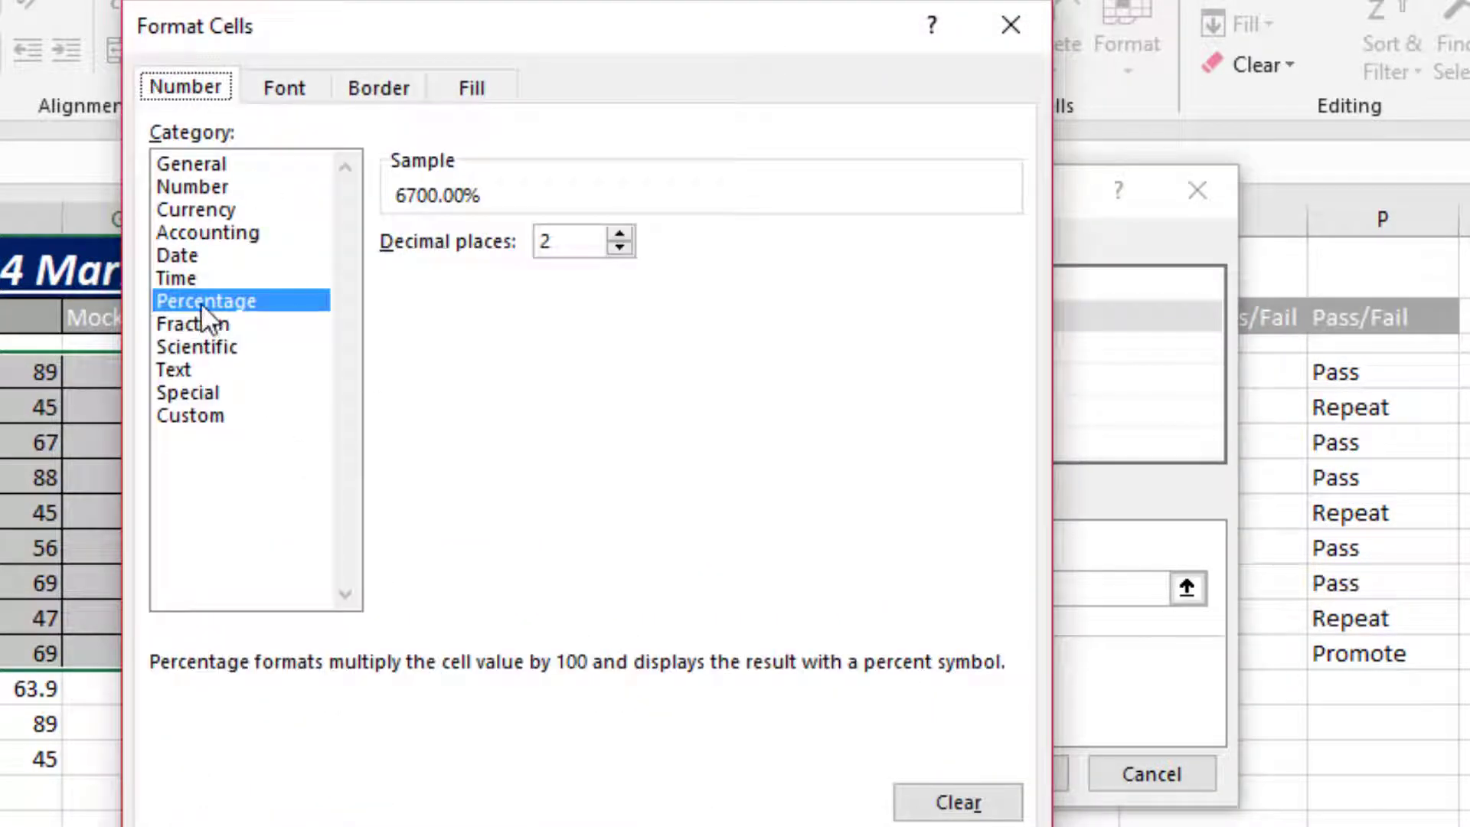
left_click(187, 165)
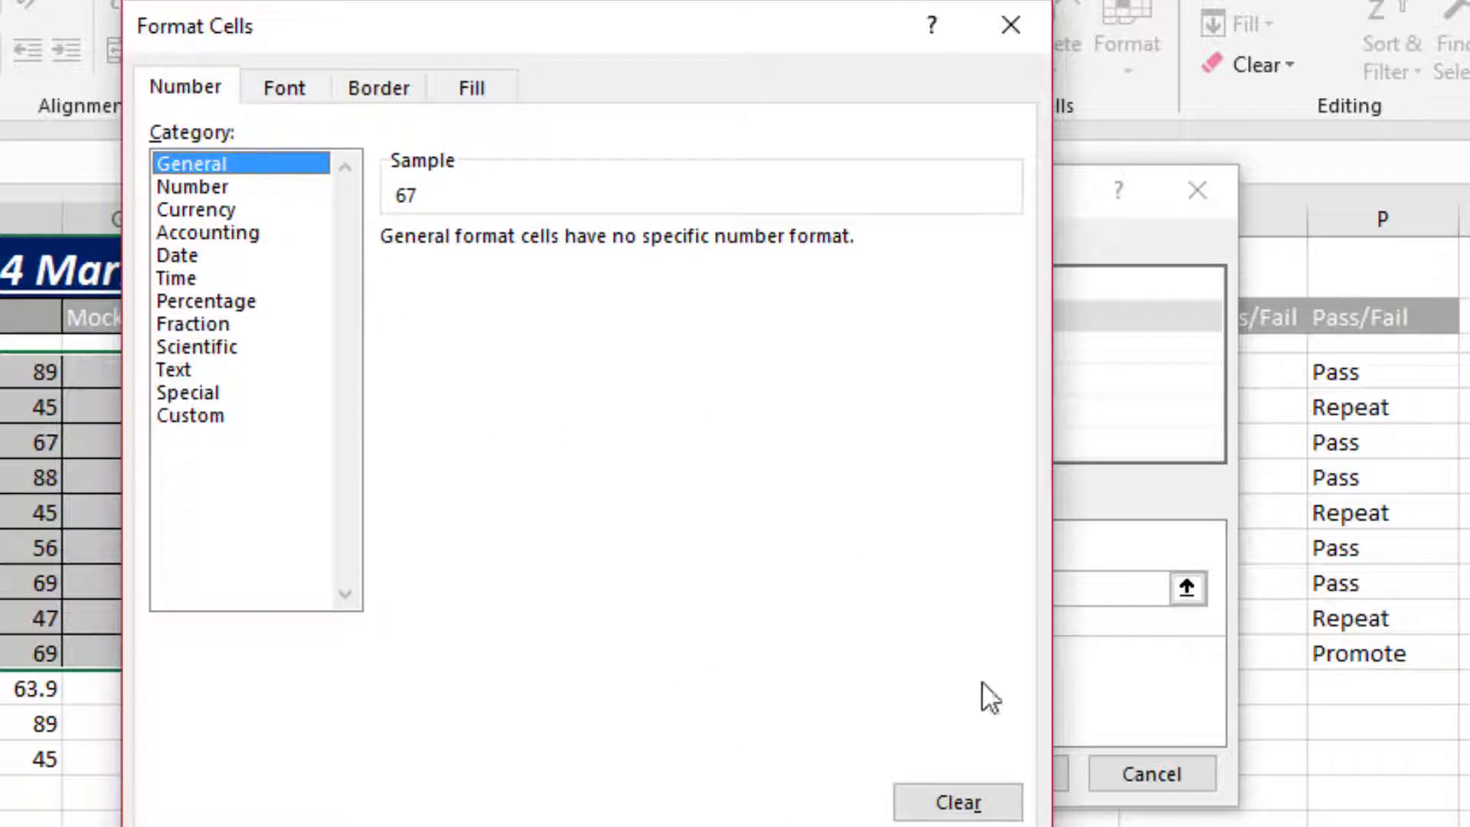
left_click(977, 782)
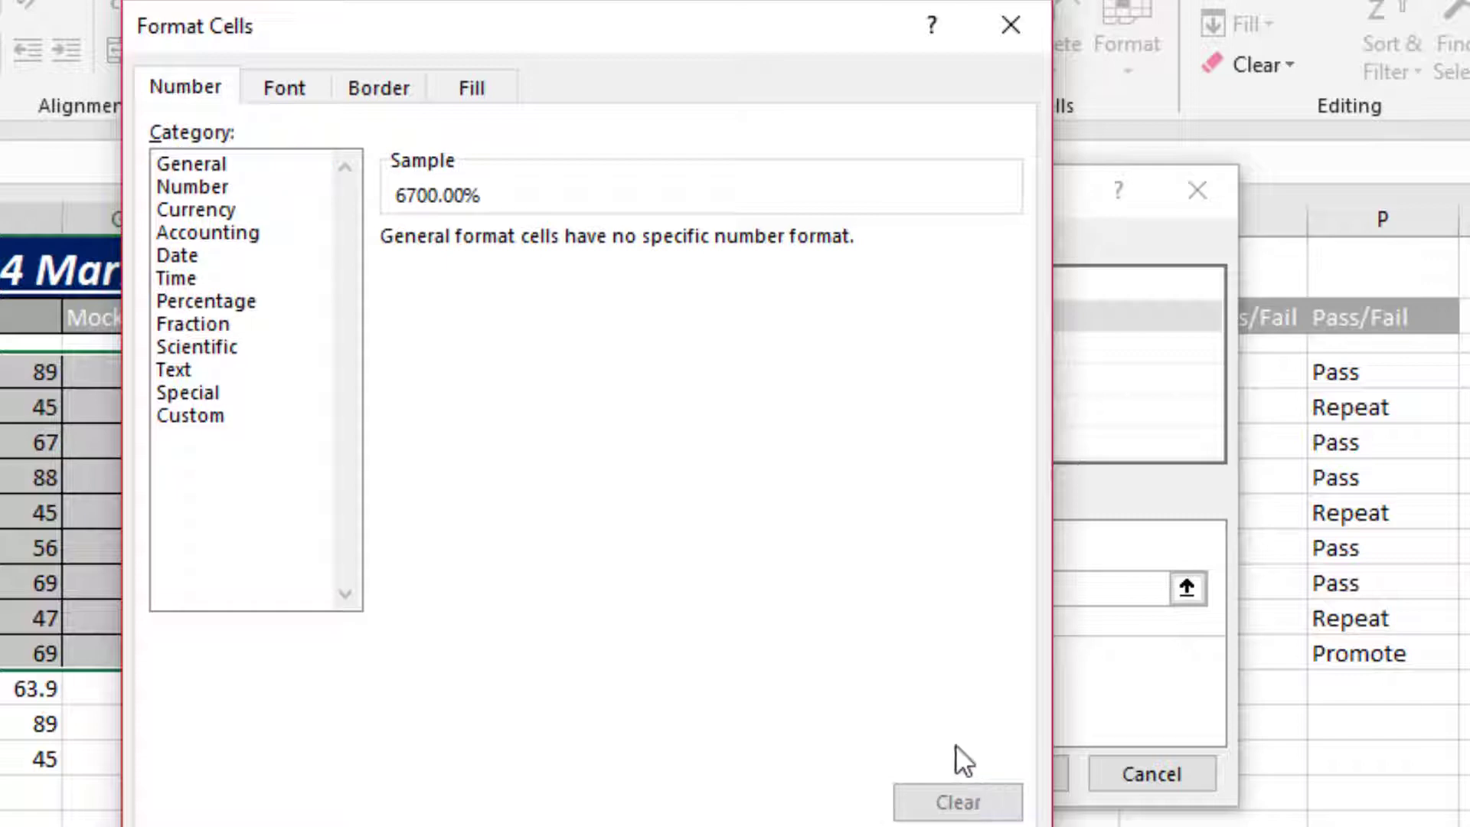
left_click(200, 163)
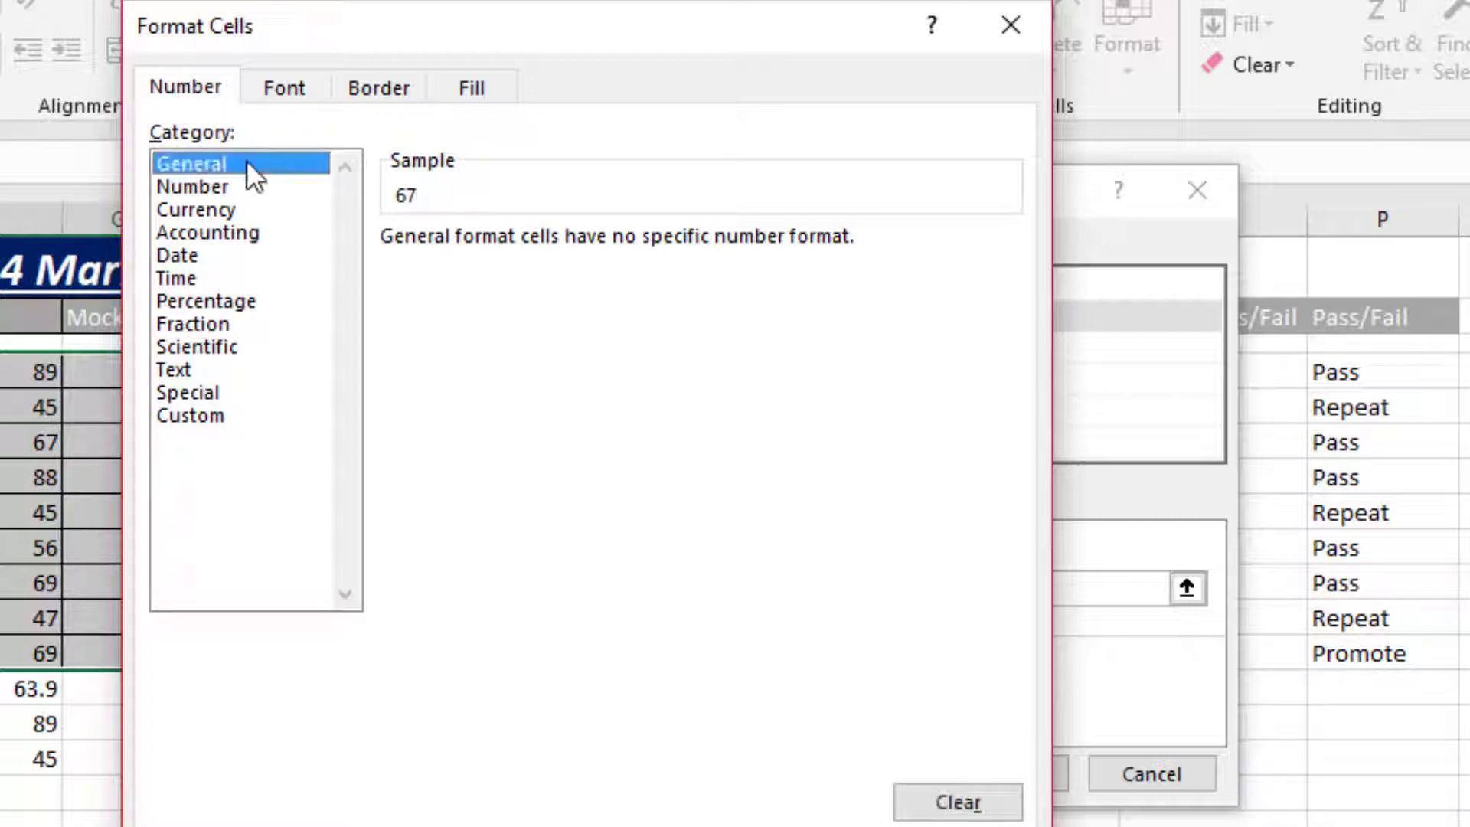
left_click(283, 88)
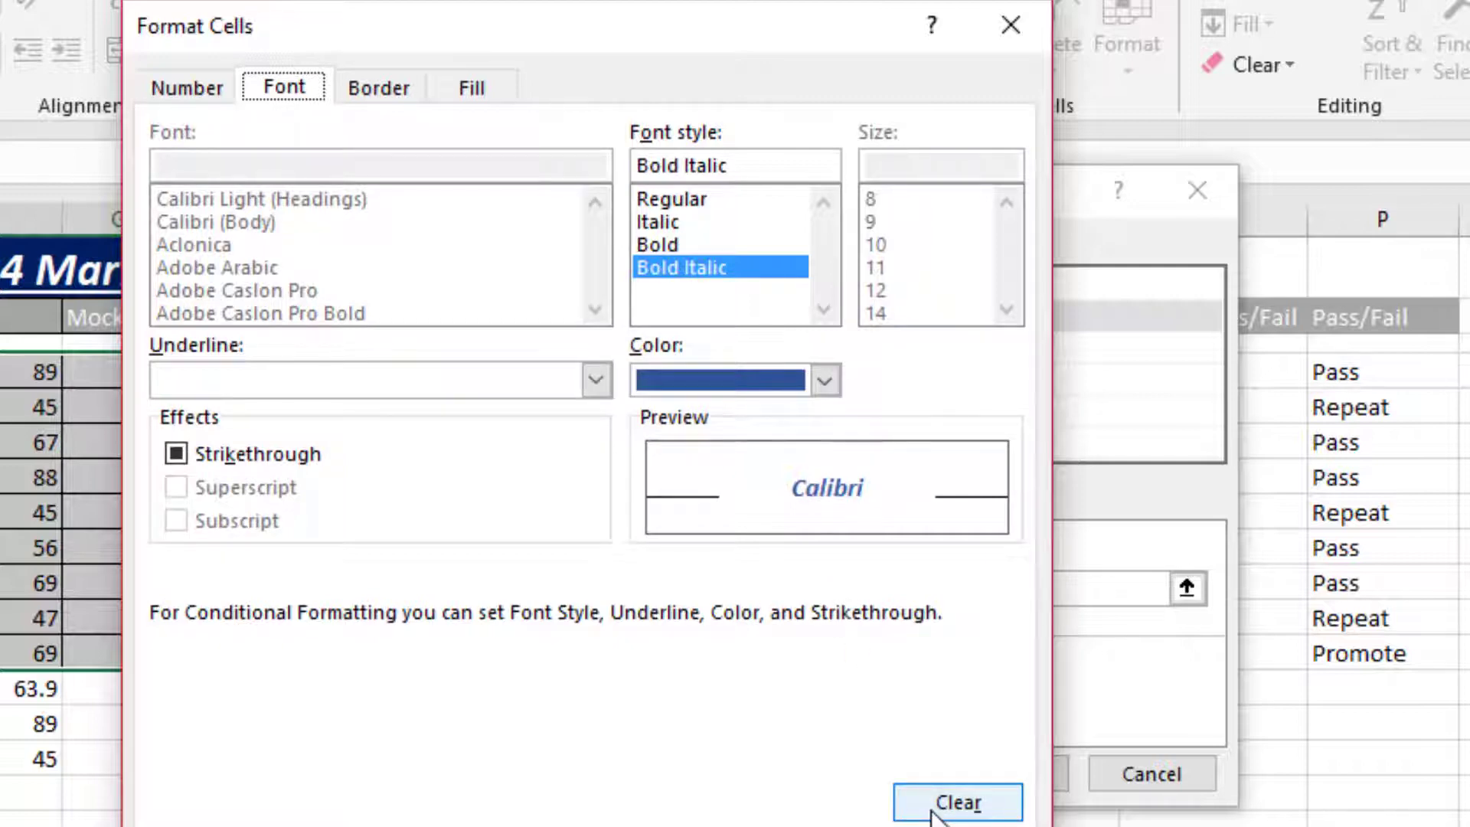
left_click(827, 826)
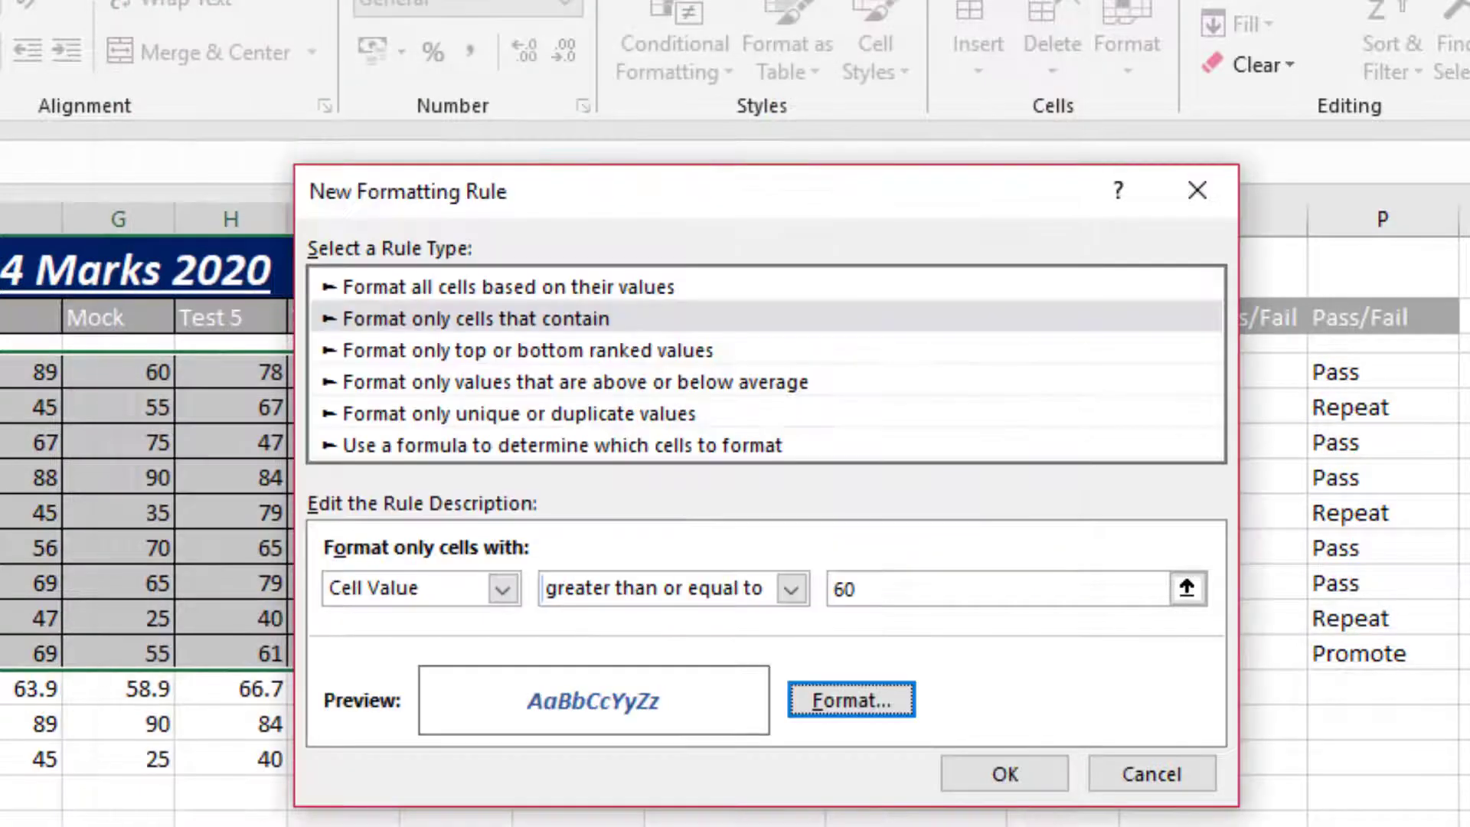
left_click(980, 765)
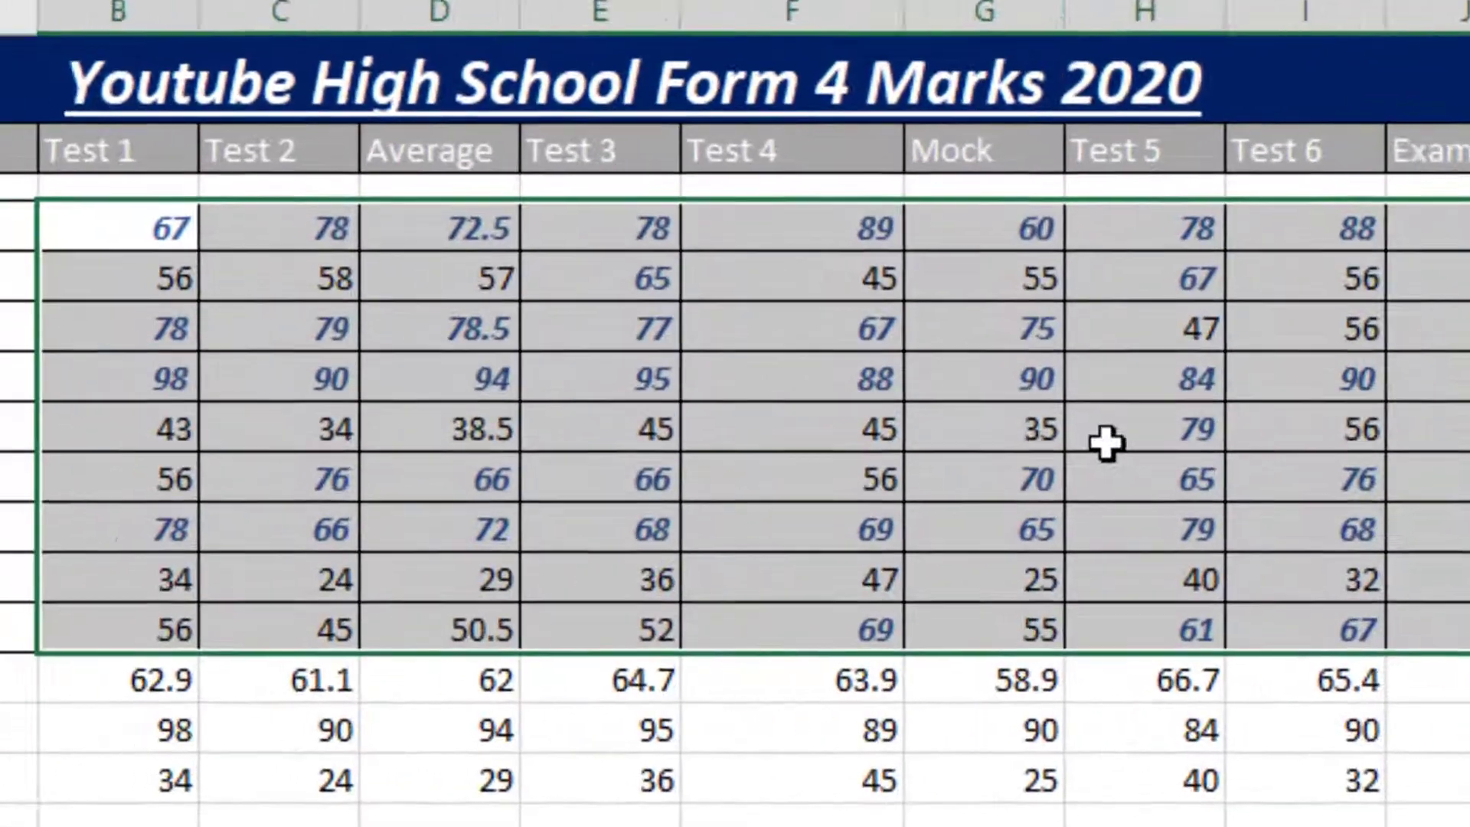
left_click(251, 499)
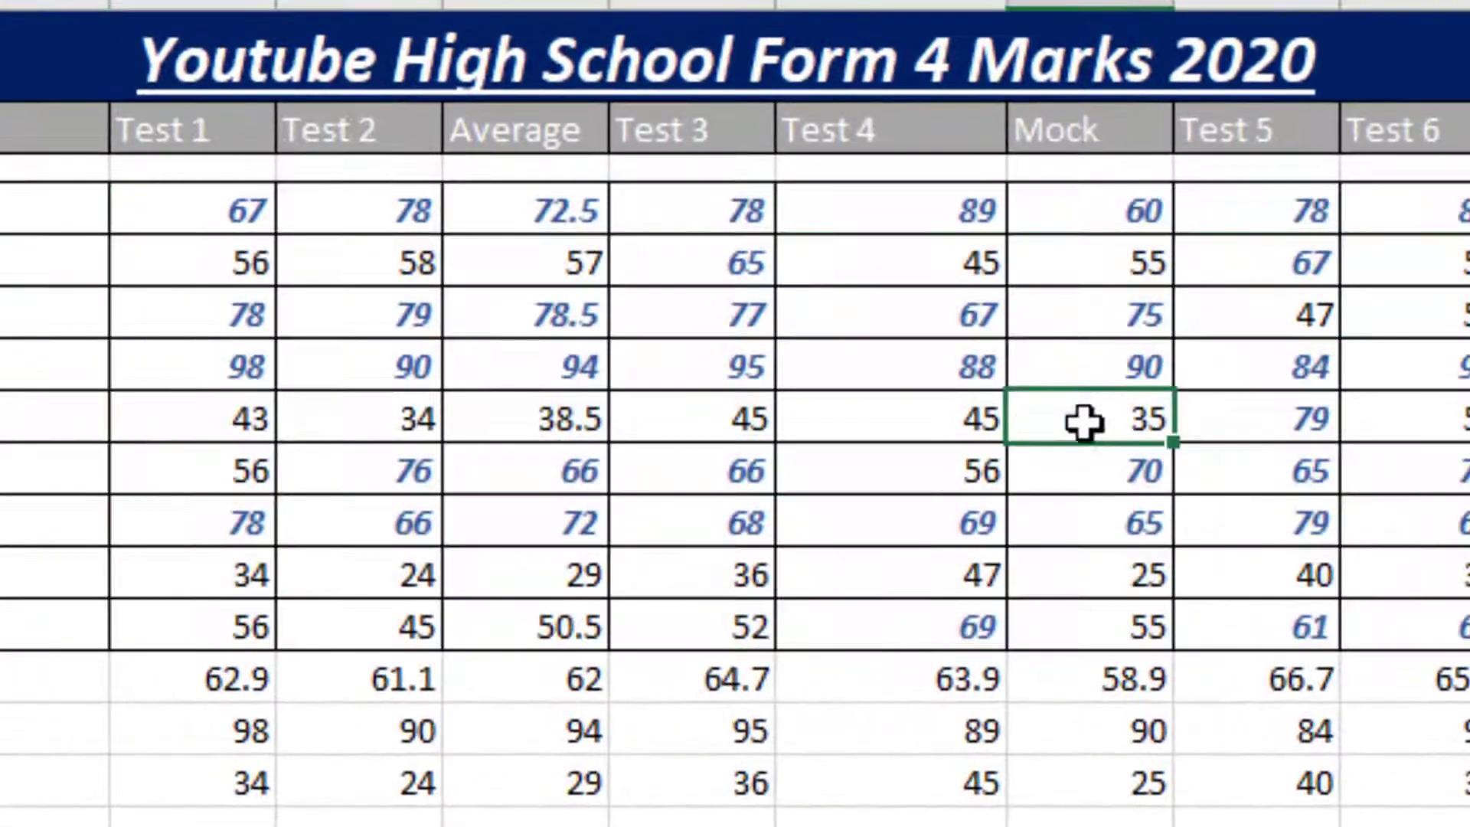
Check the conditional formatting on the first student's marks, going across from Test 1 to Mock.
left_click(235, 213)
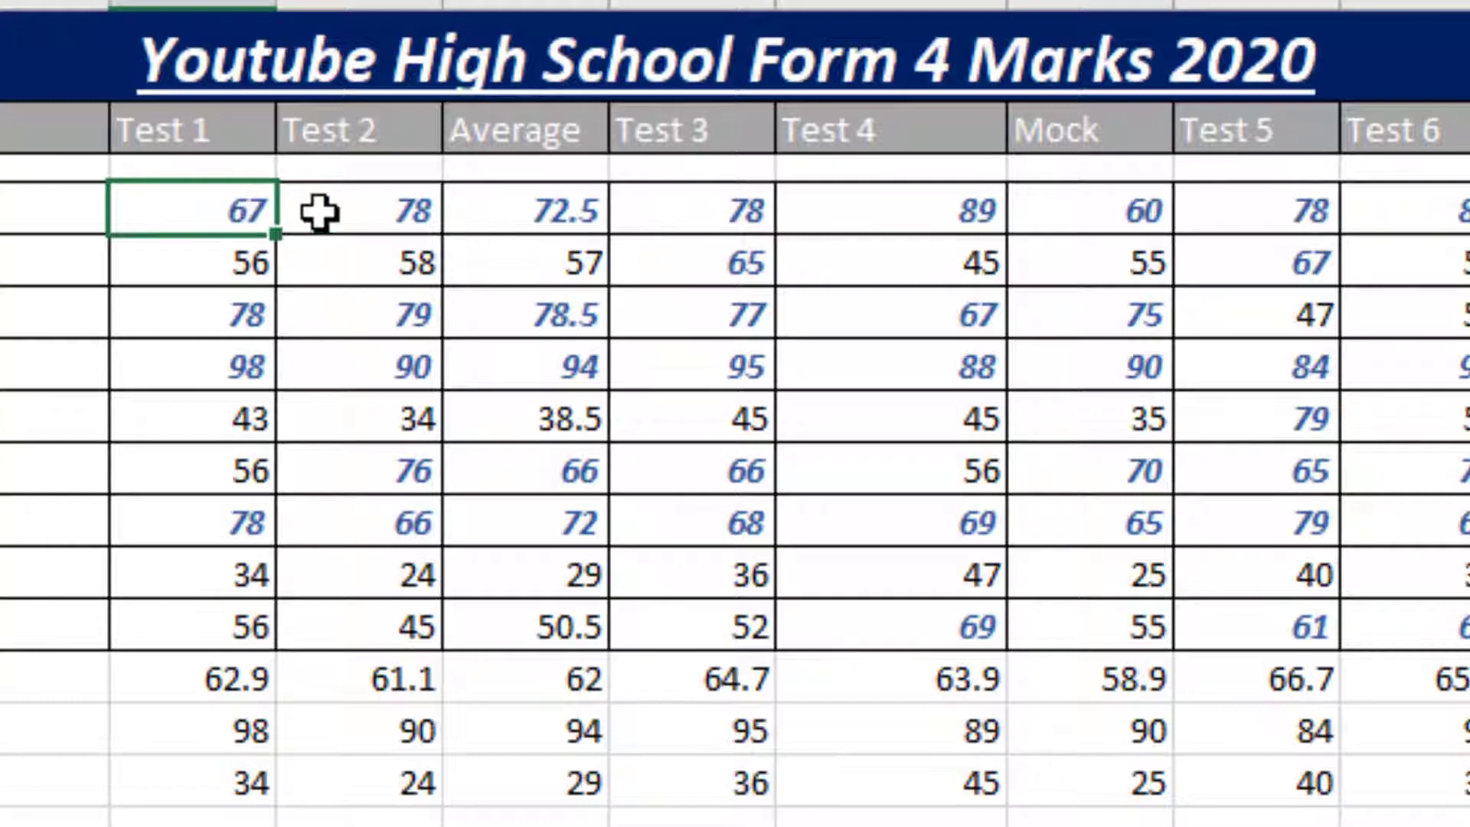
left_click(371, 208)
left_click(521, 208)
left_click(701, 207)
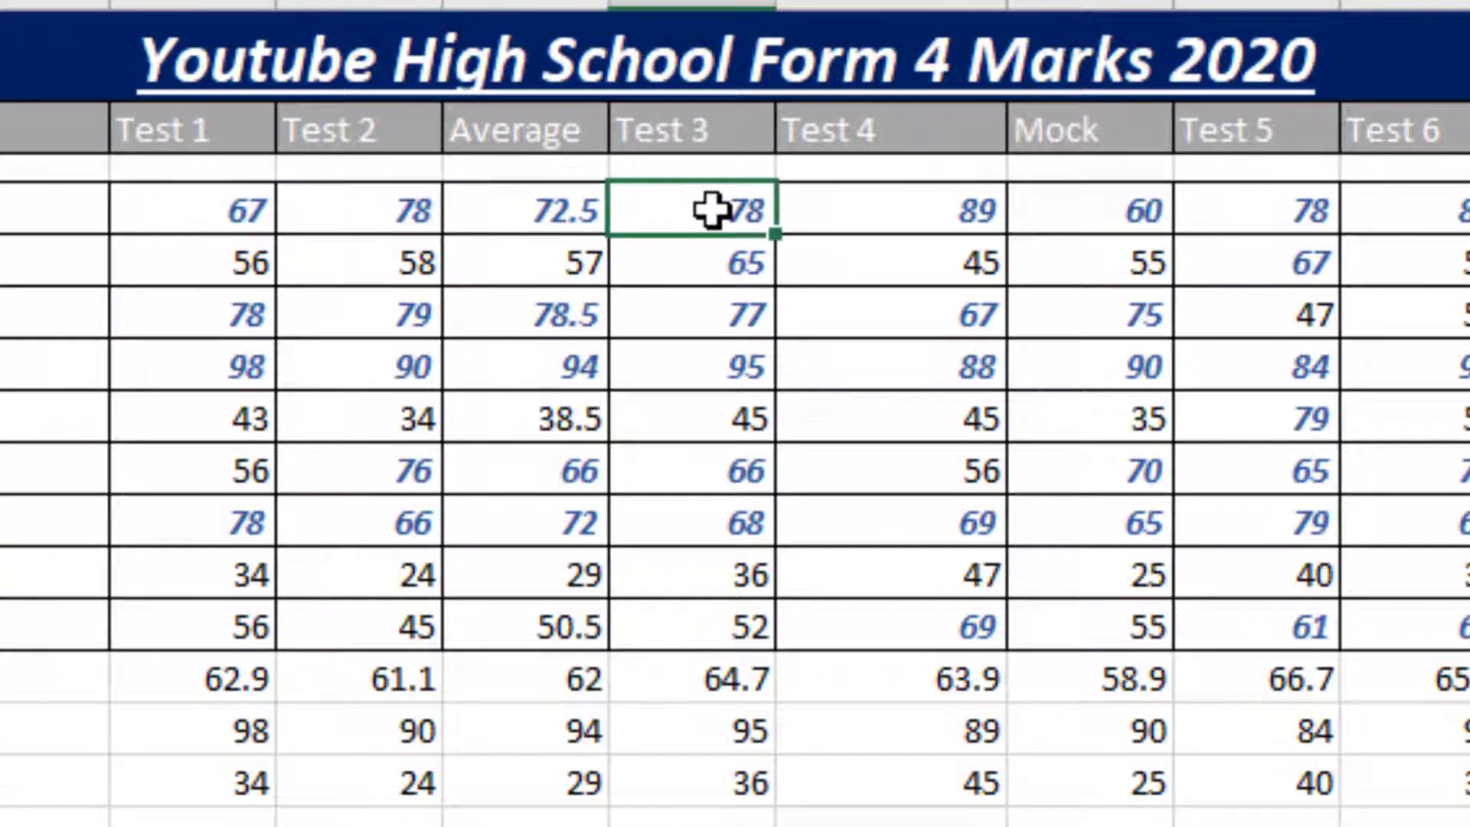
left_click(922, 207)
left_click(1114, 224)
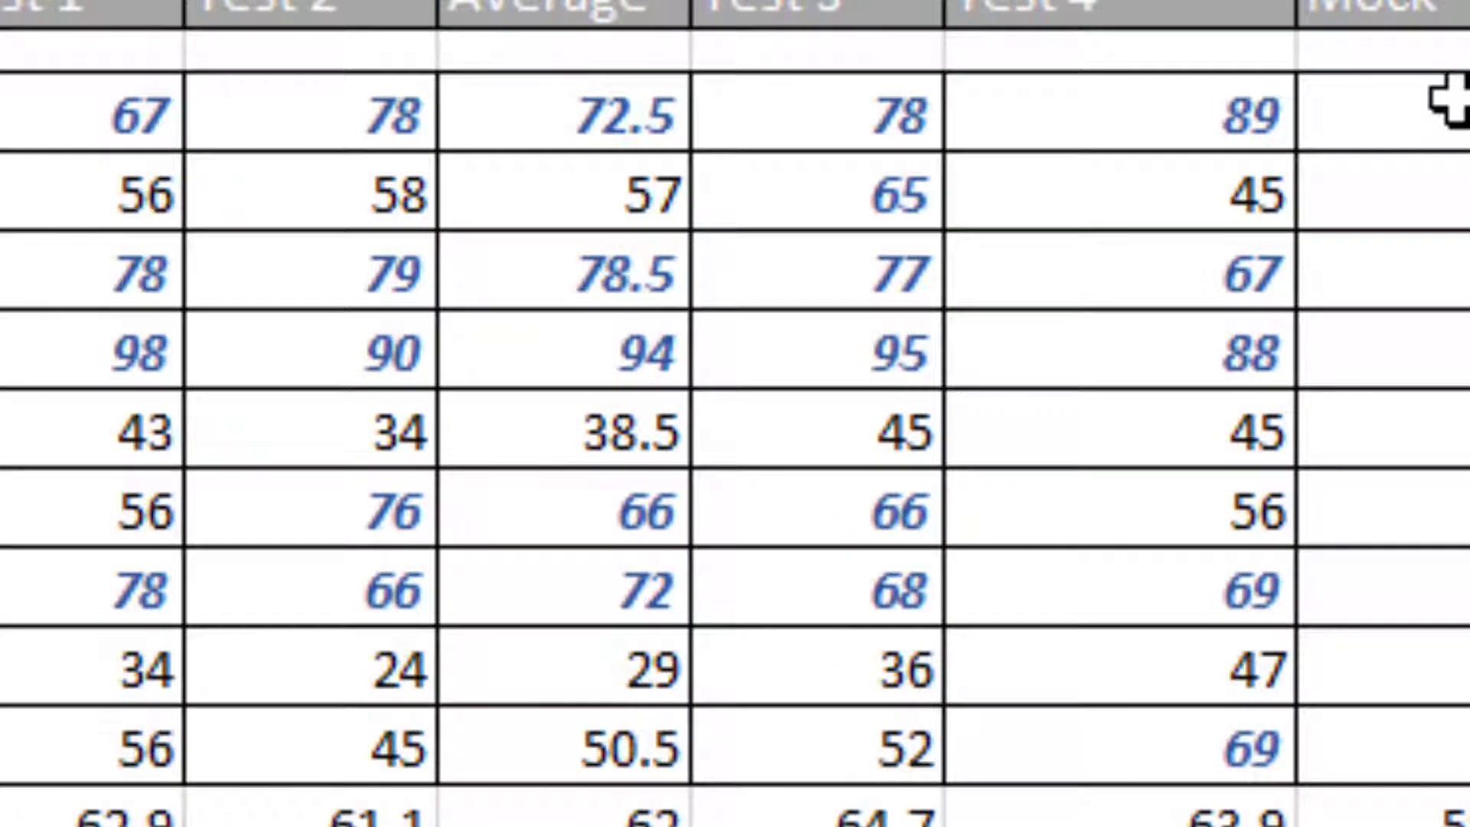
left_click(1448, 99)
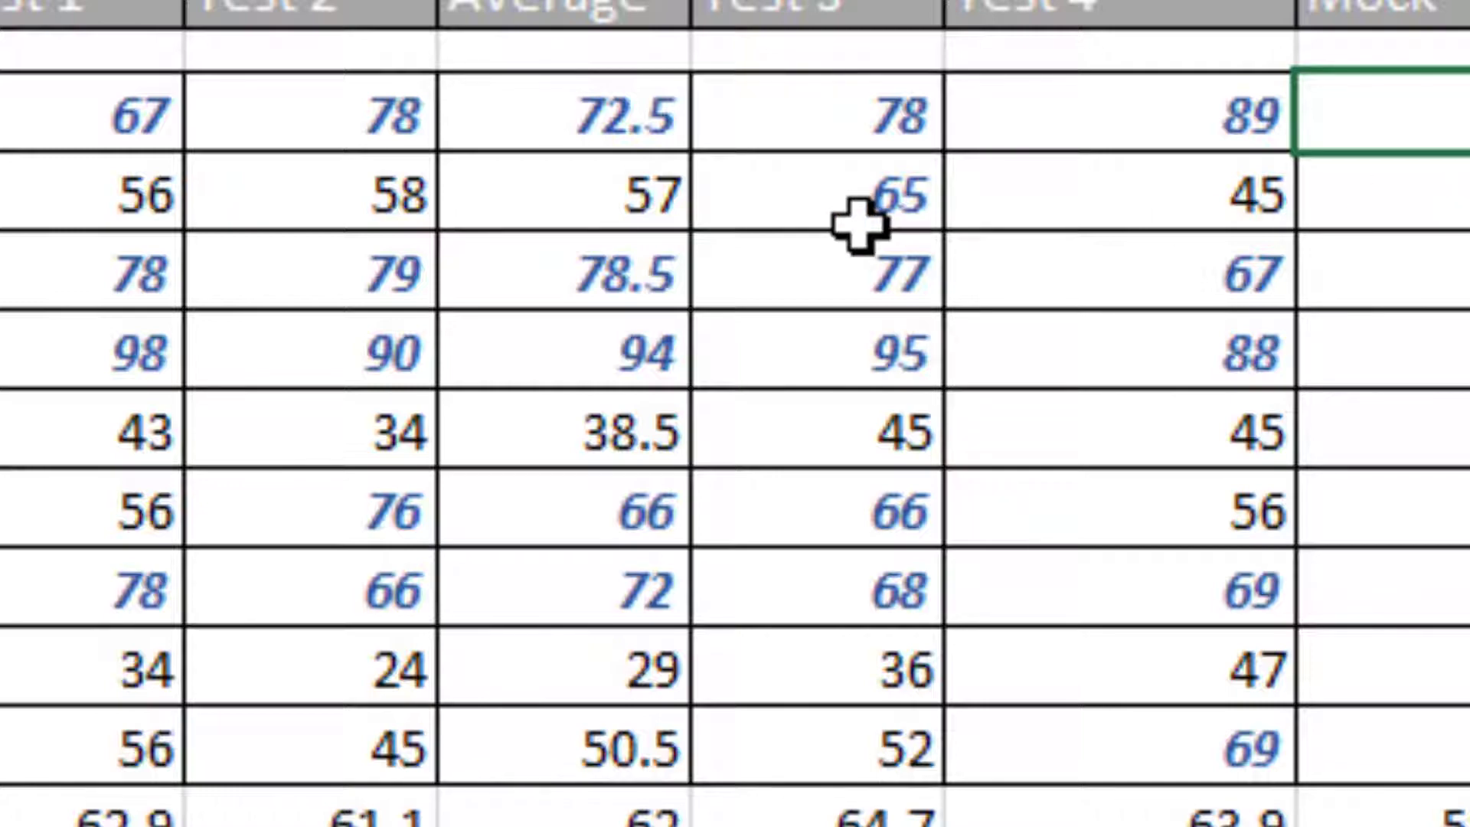
Create a new conditional formatting rule on the marks in B4:K12 for only cells with a cell value less than 60.
left_click_drag(78, 118, 1469, 656)
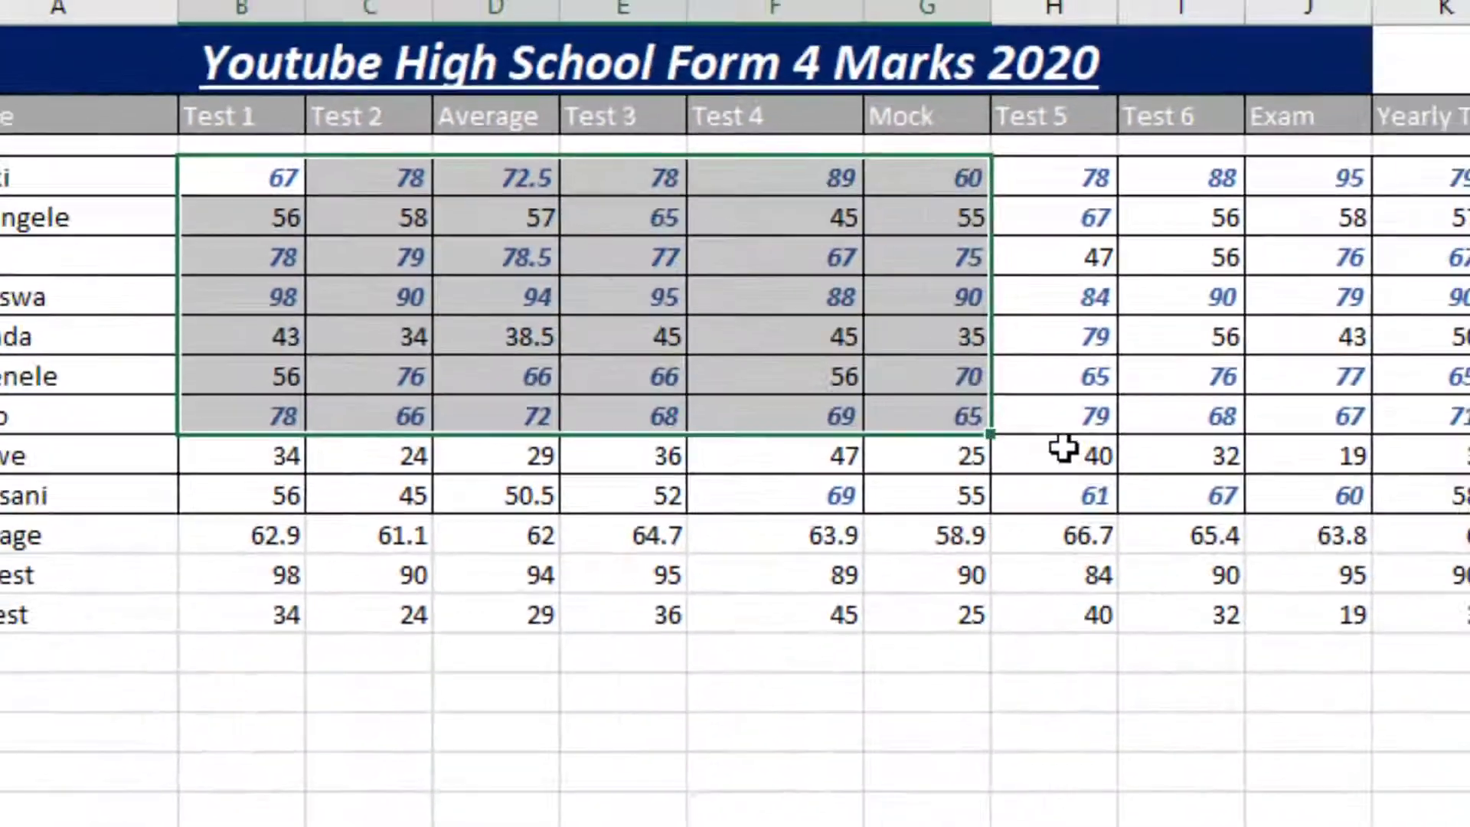
left_click_drag(1062, 449, 1469, 495)
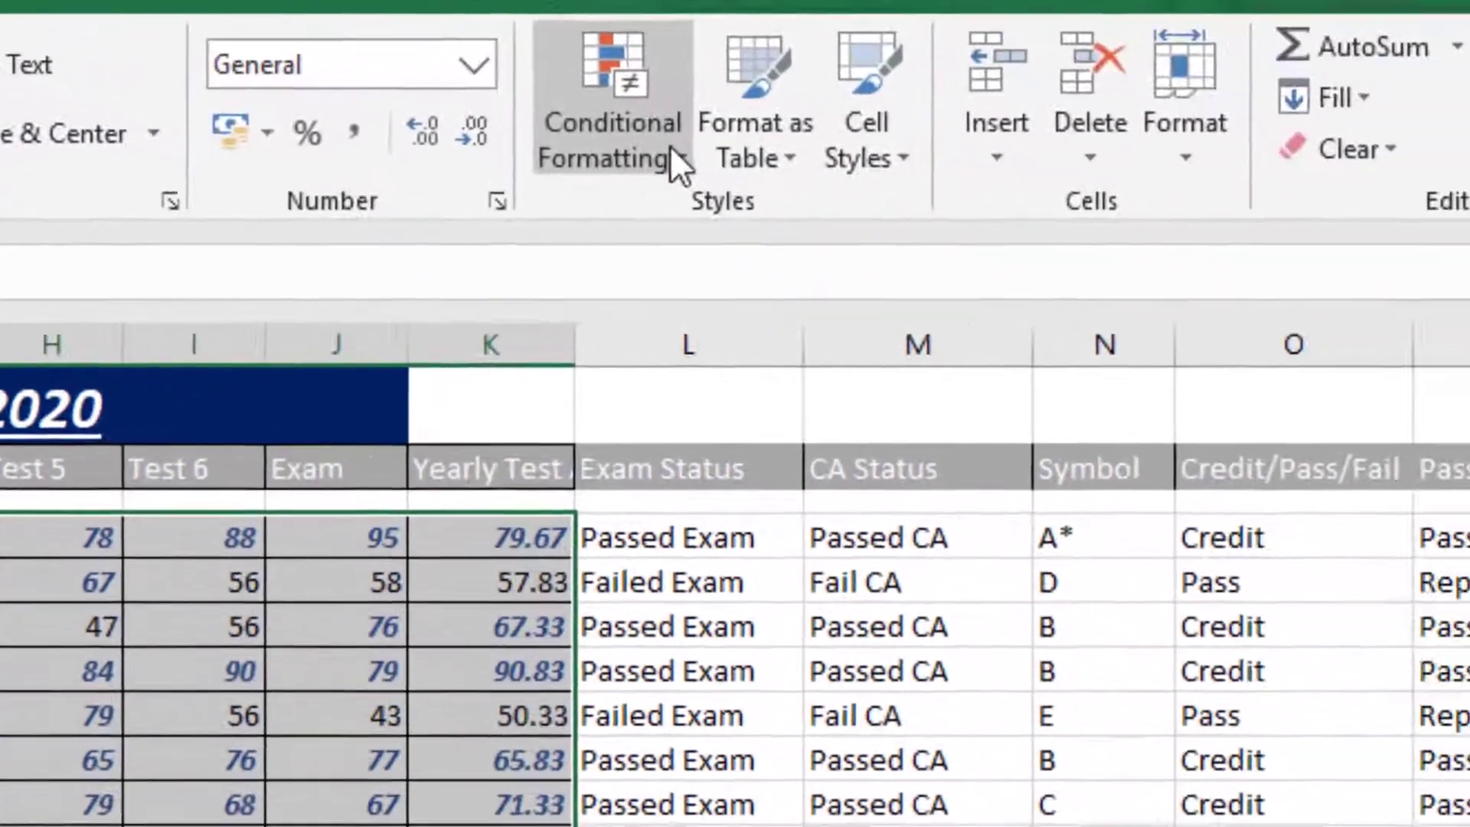
left_click(1395, 310)
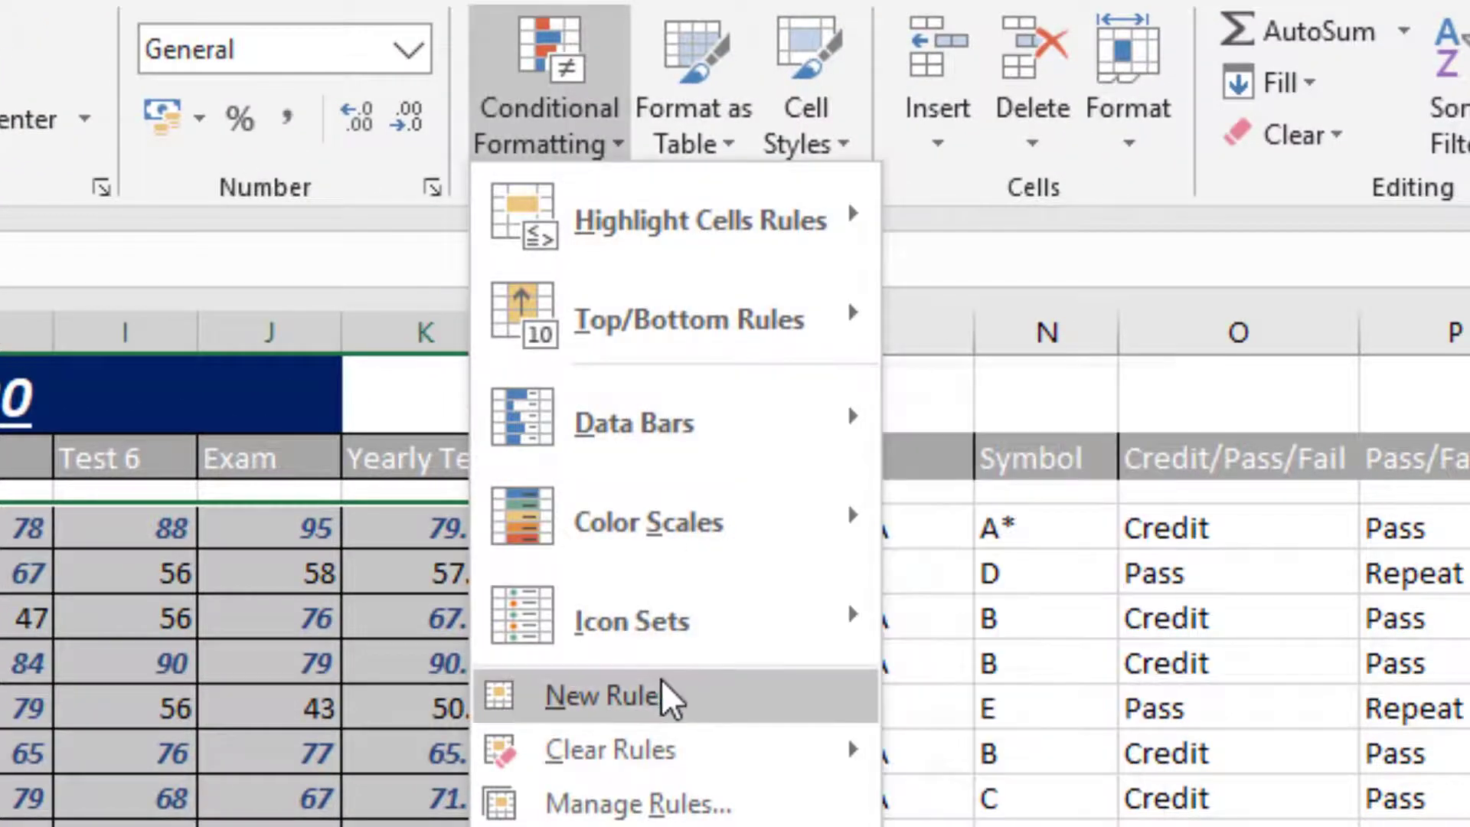
left_click(660, 682)
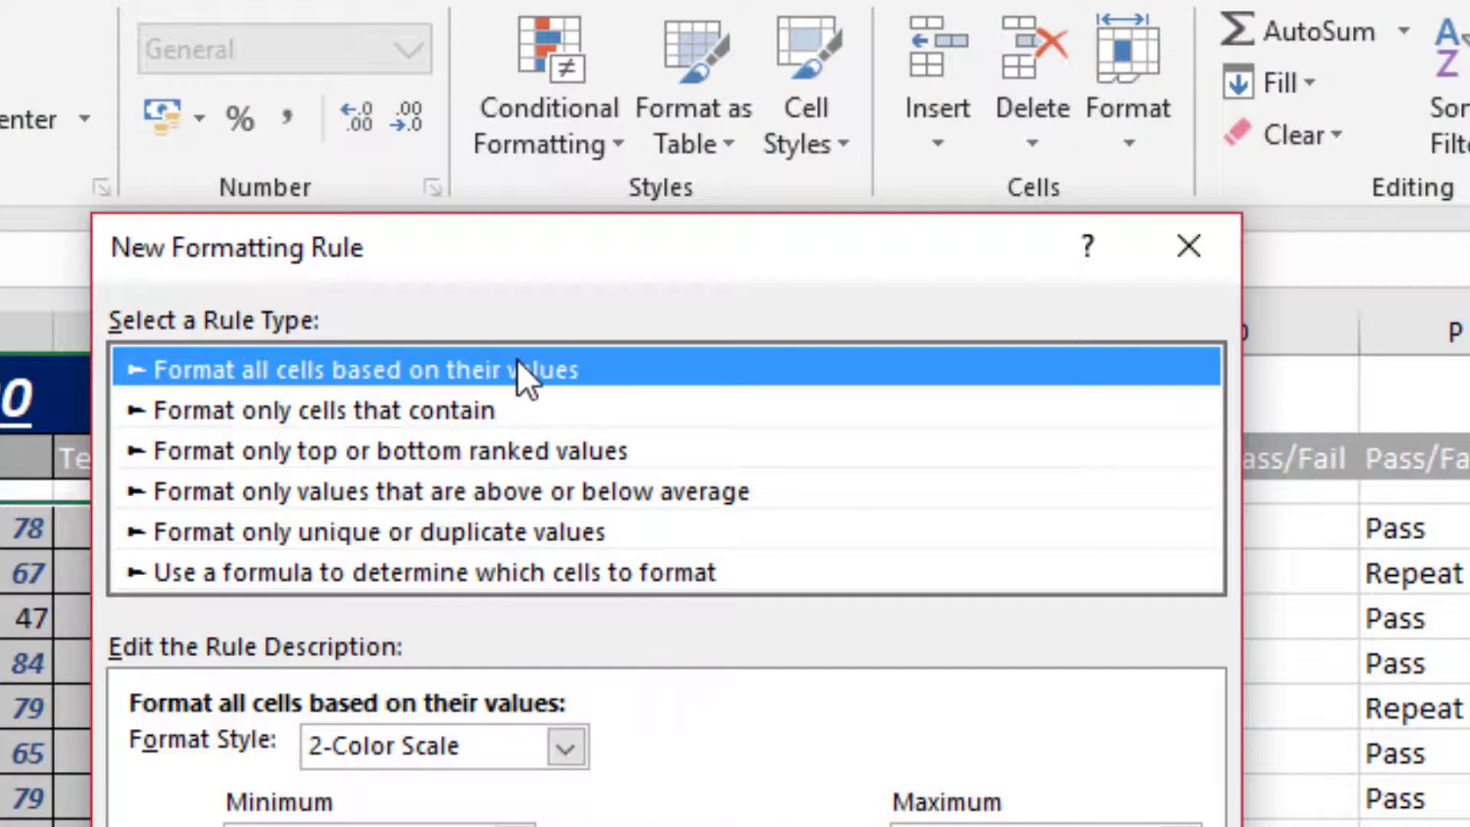
left_click(457, 413)
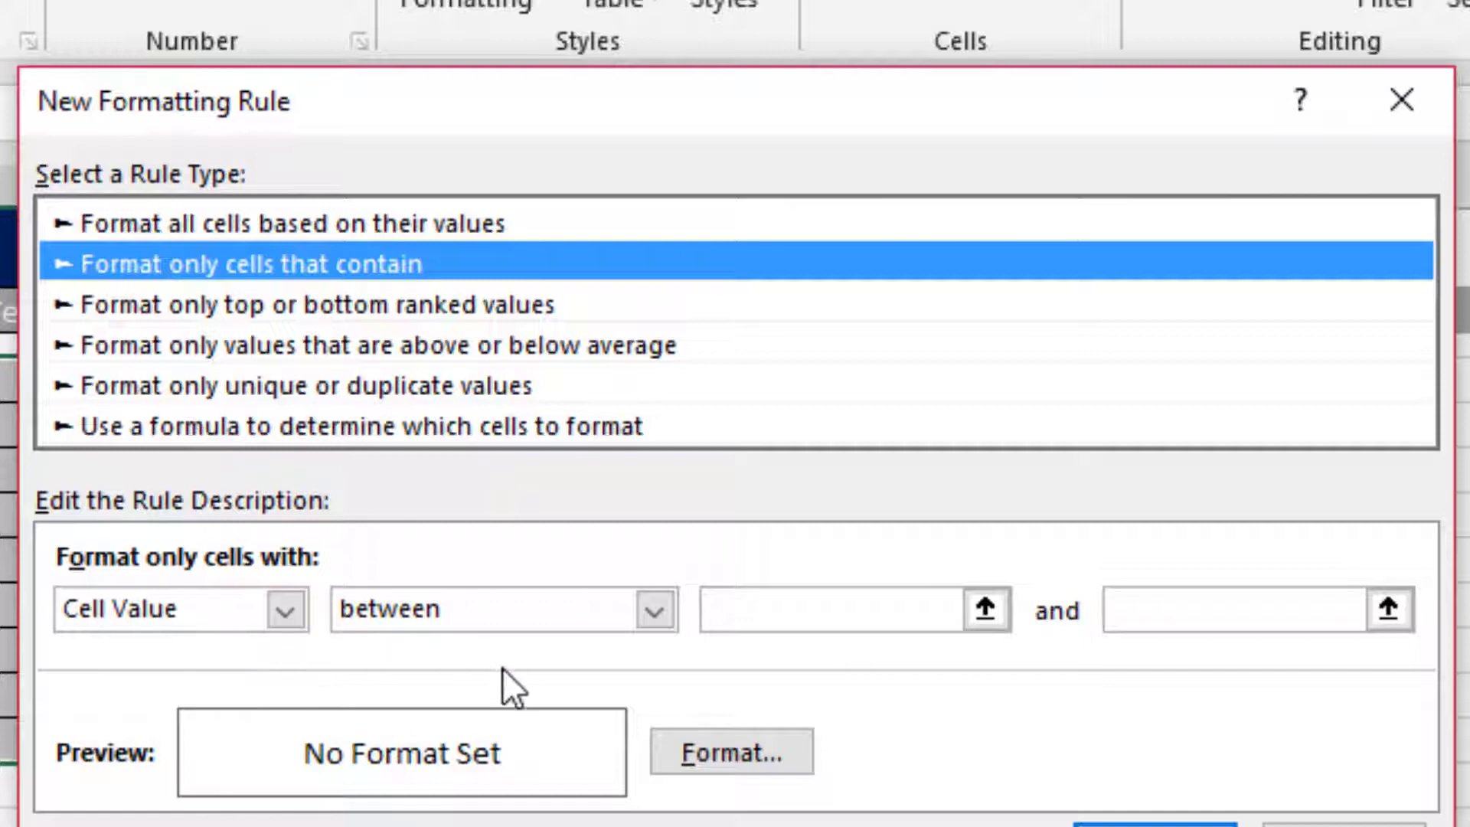
left_click(655, 604)
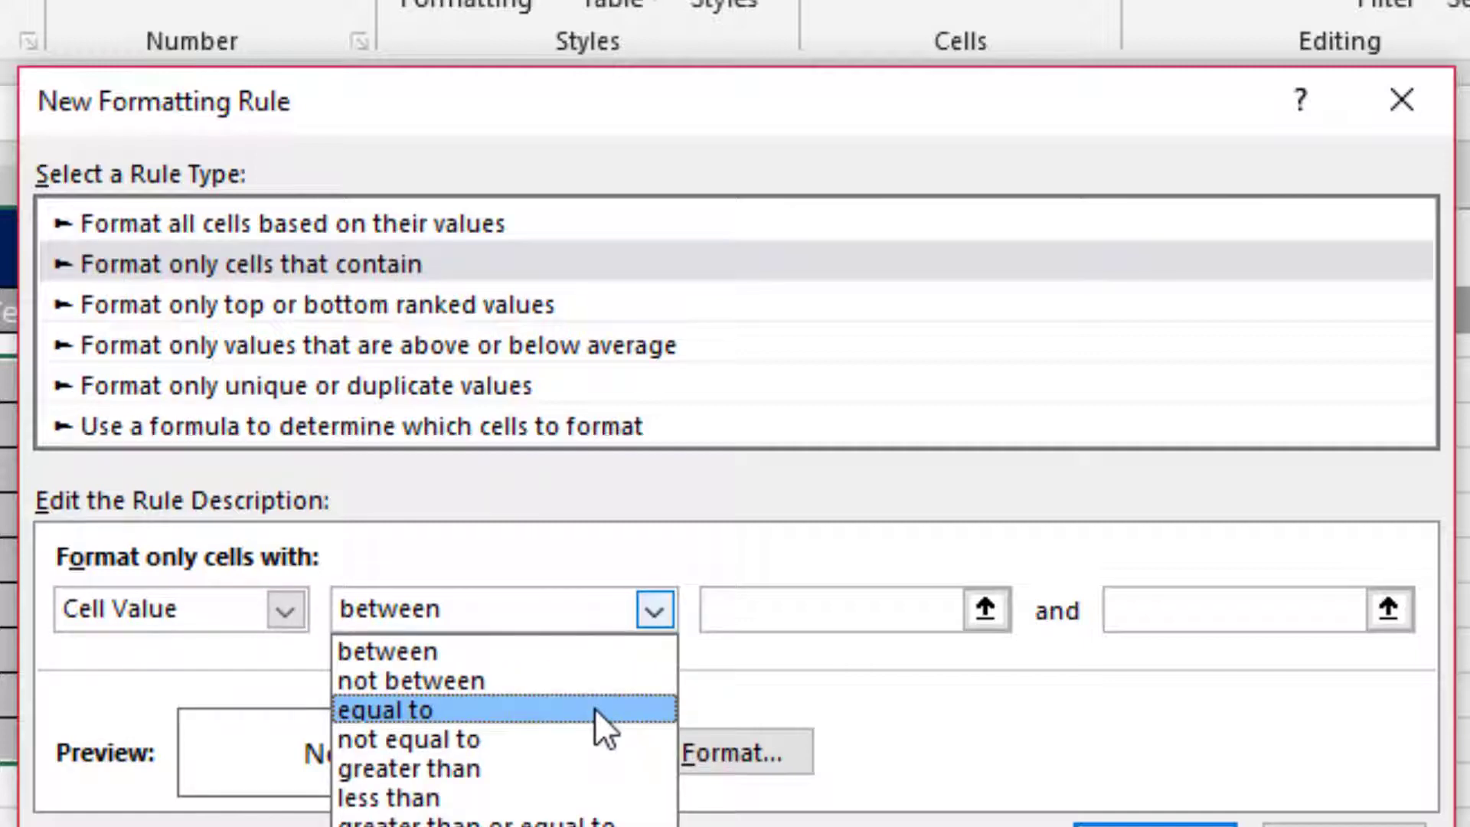
left_click(570, 799)
left_click(785, 613)
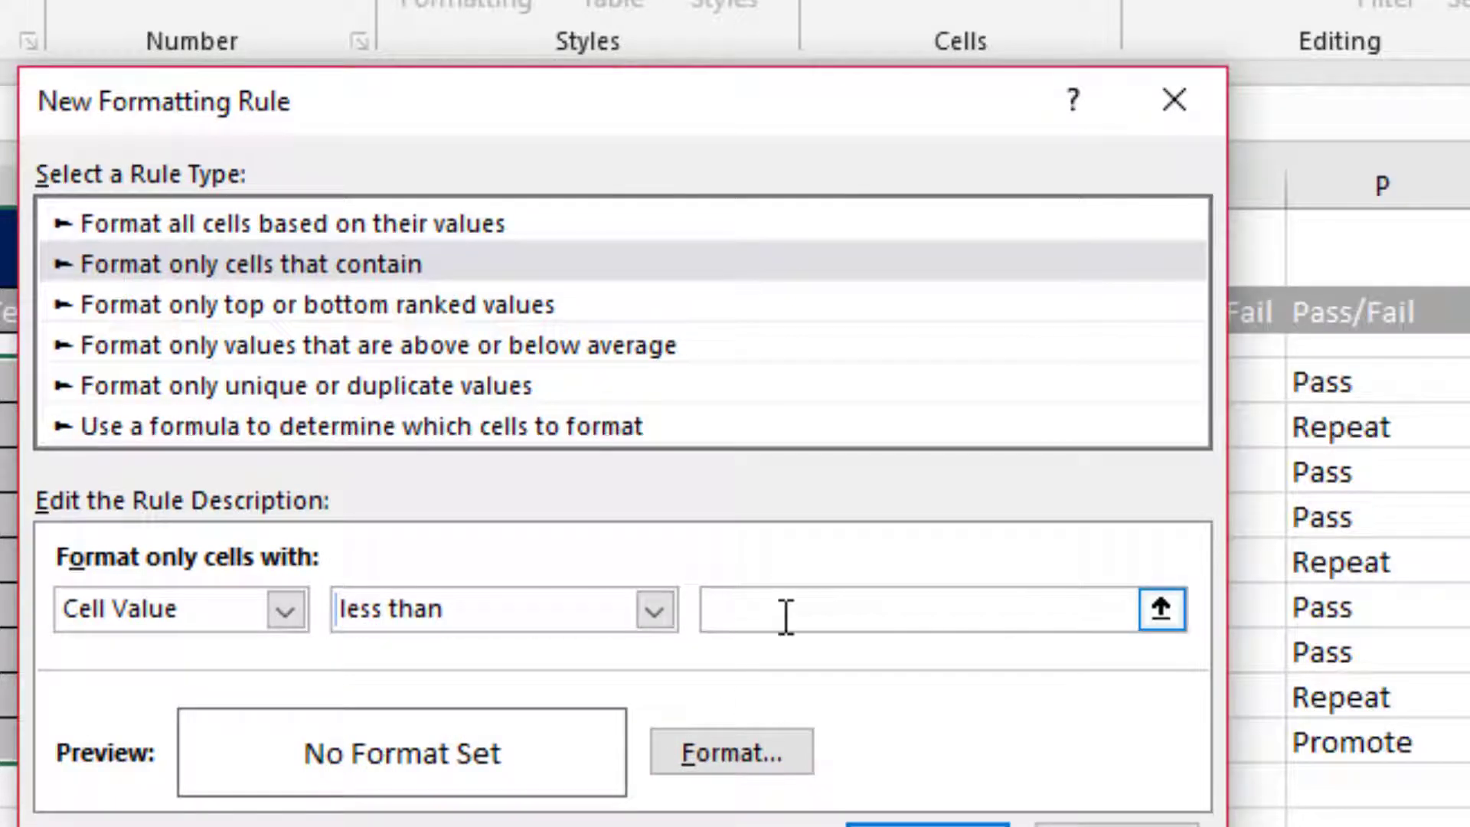
type("60")
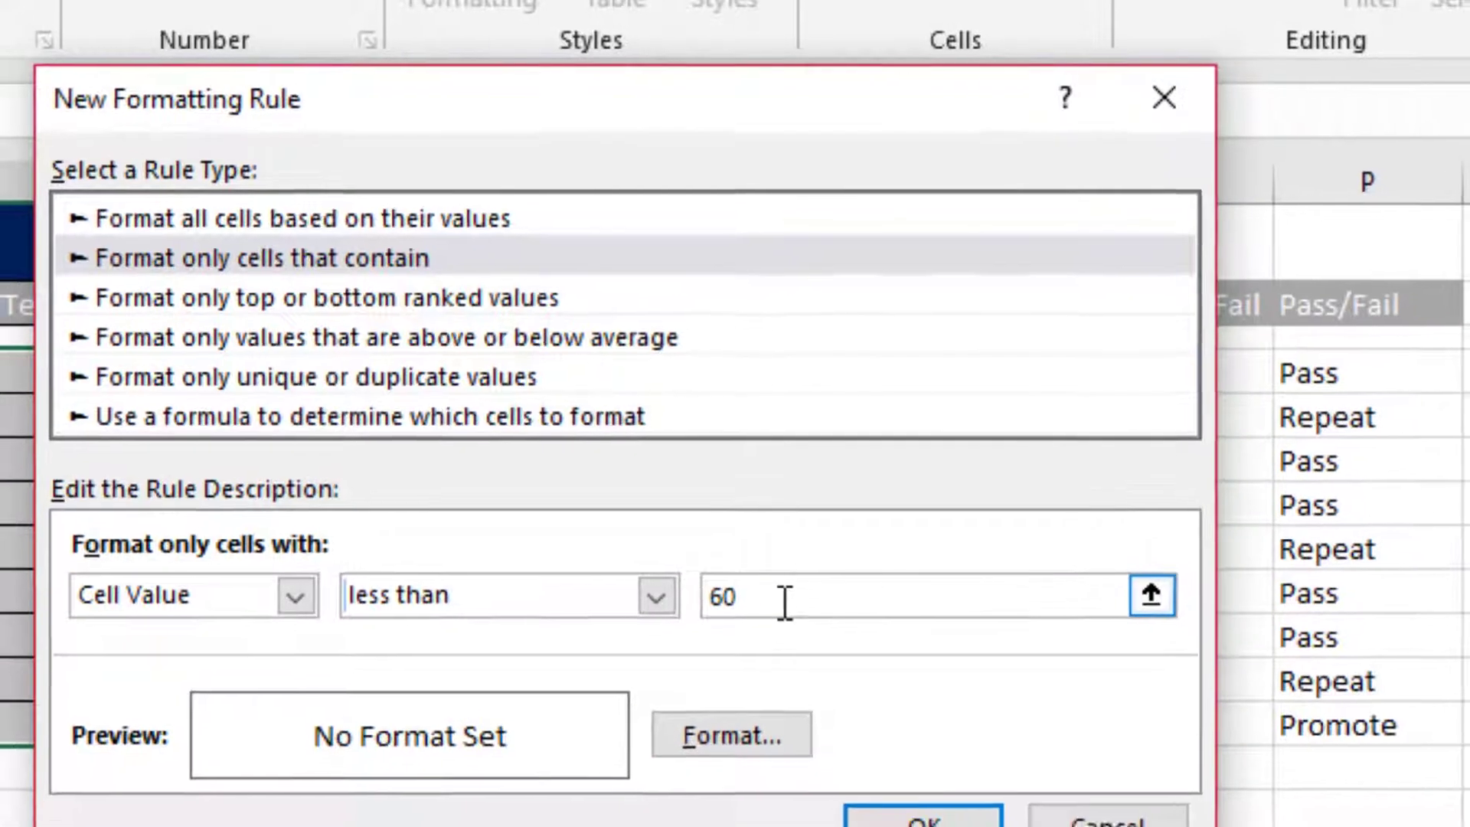
Format the below-60 rule with a Bold Italic font style in red and apply it to the selected marks.
left_click(737, 725)
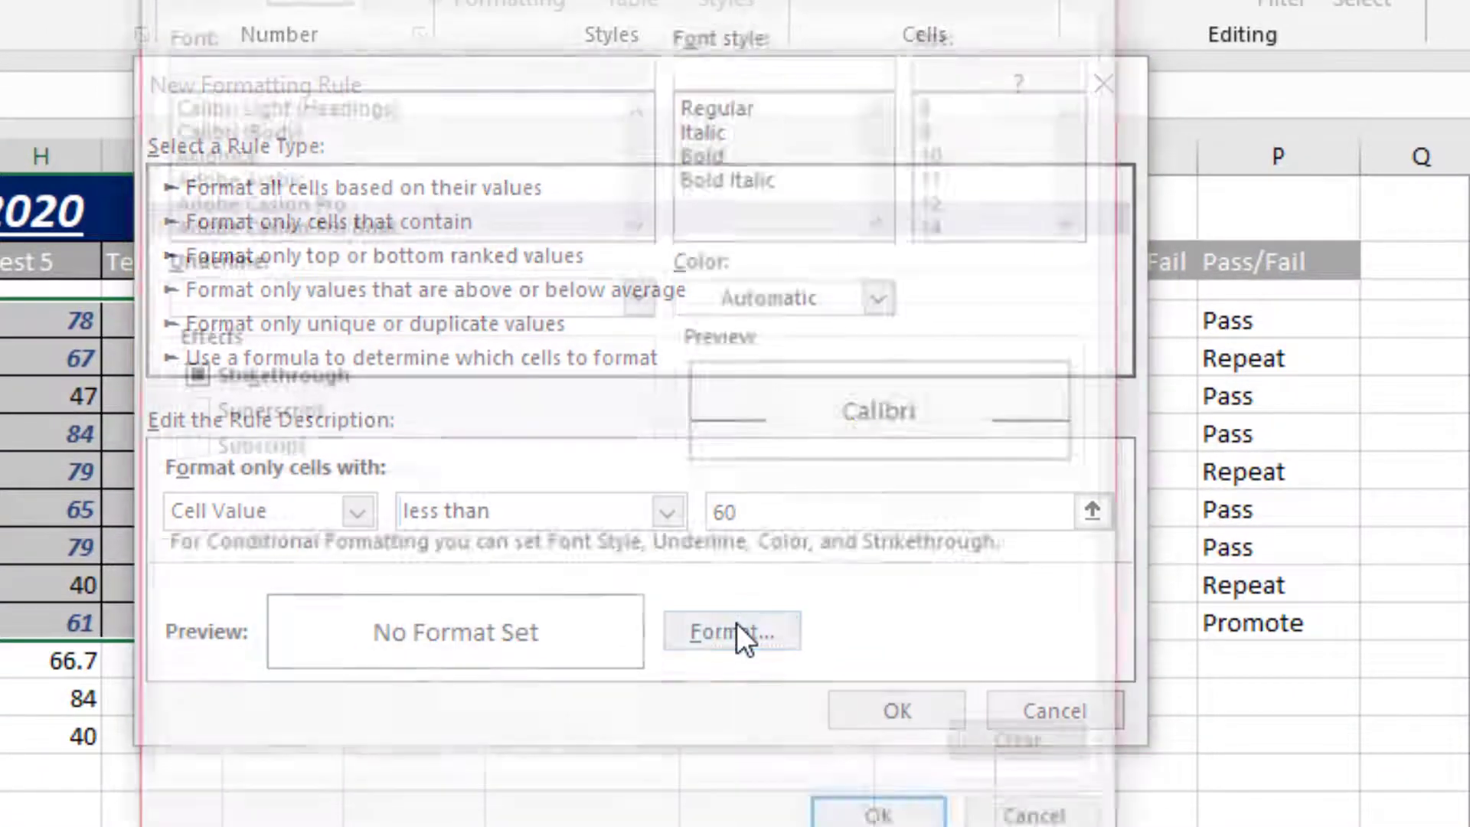
left_click(729, 173)
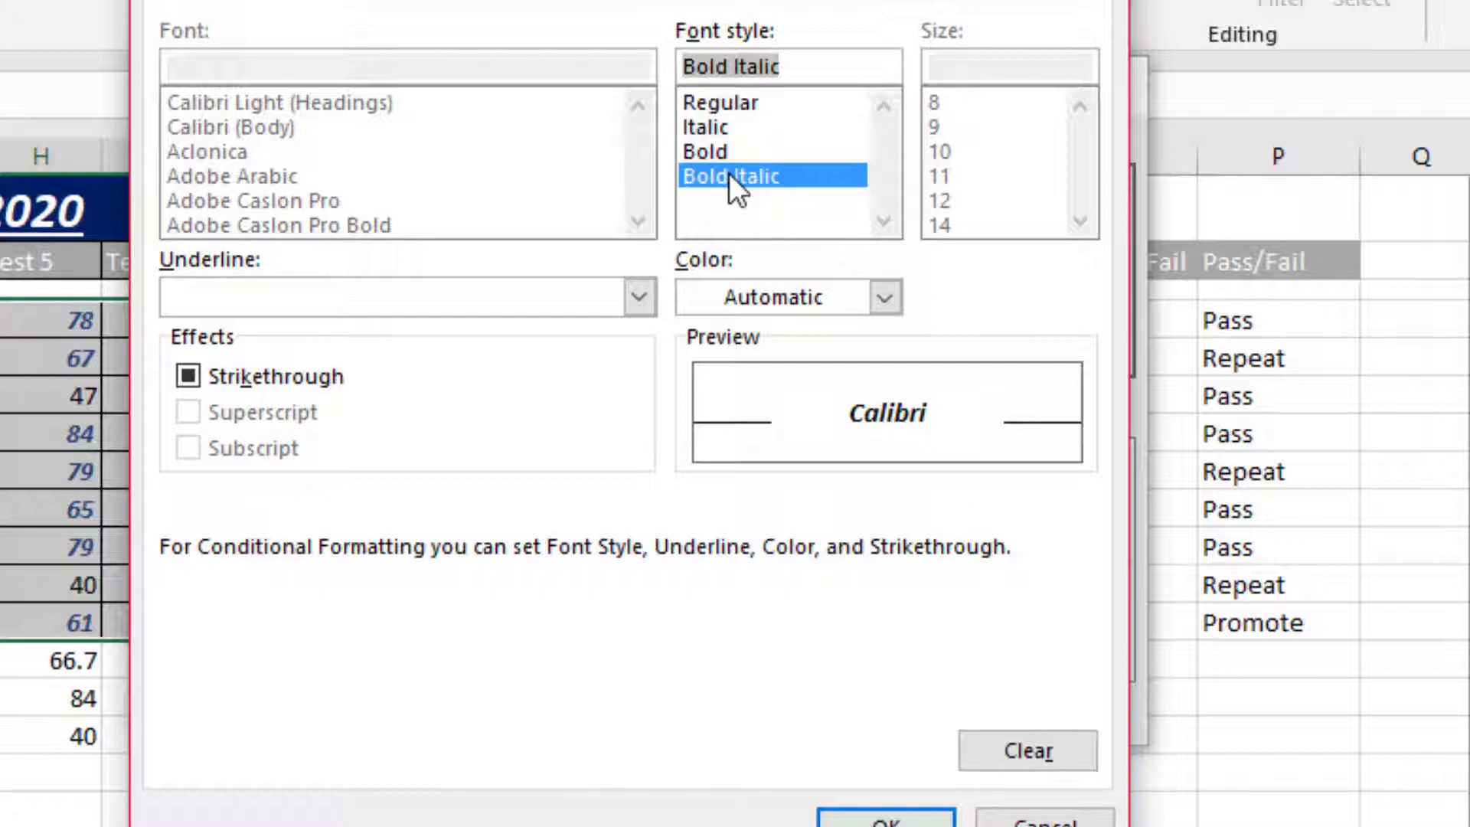
left_click(888, 297)
left_click(723, 641)
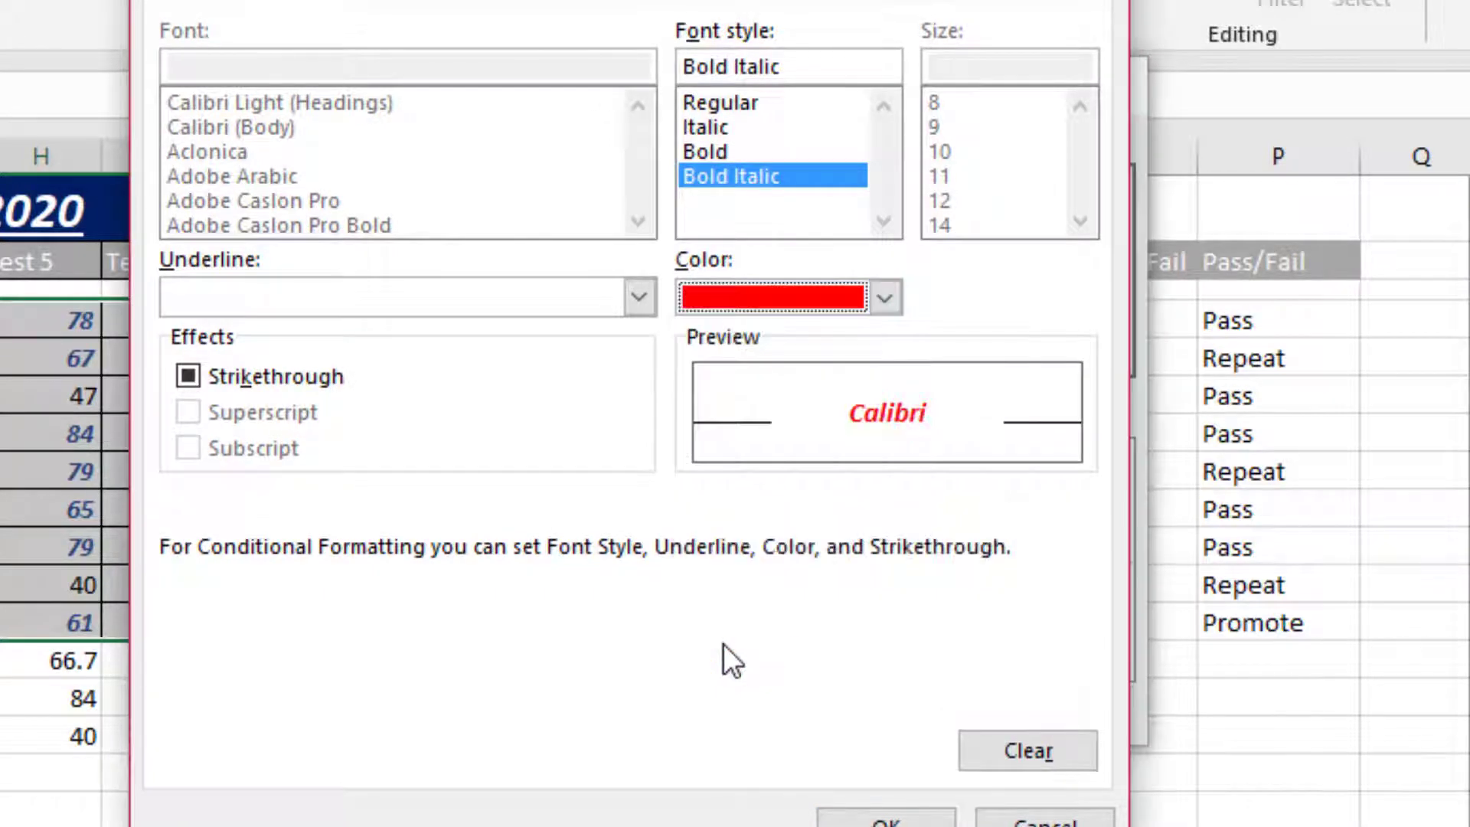
left_click(898, 818)
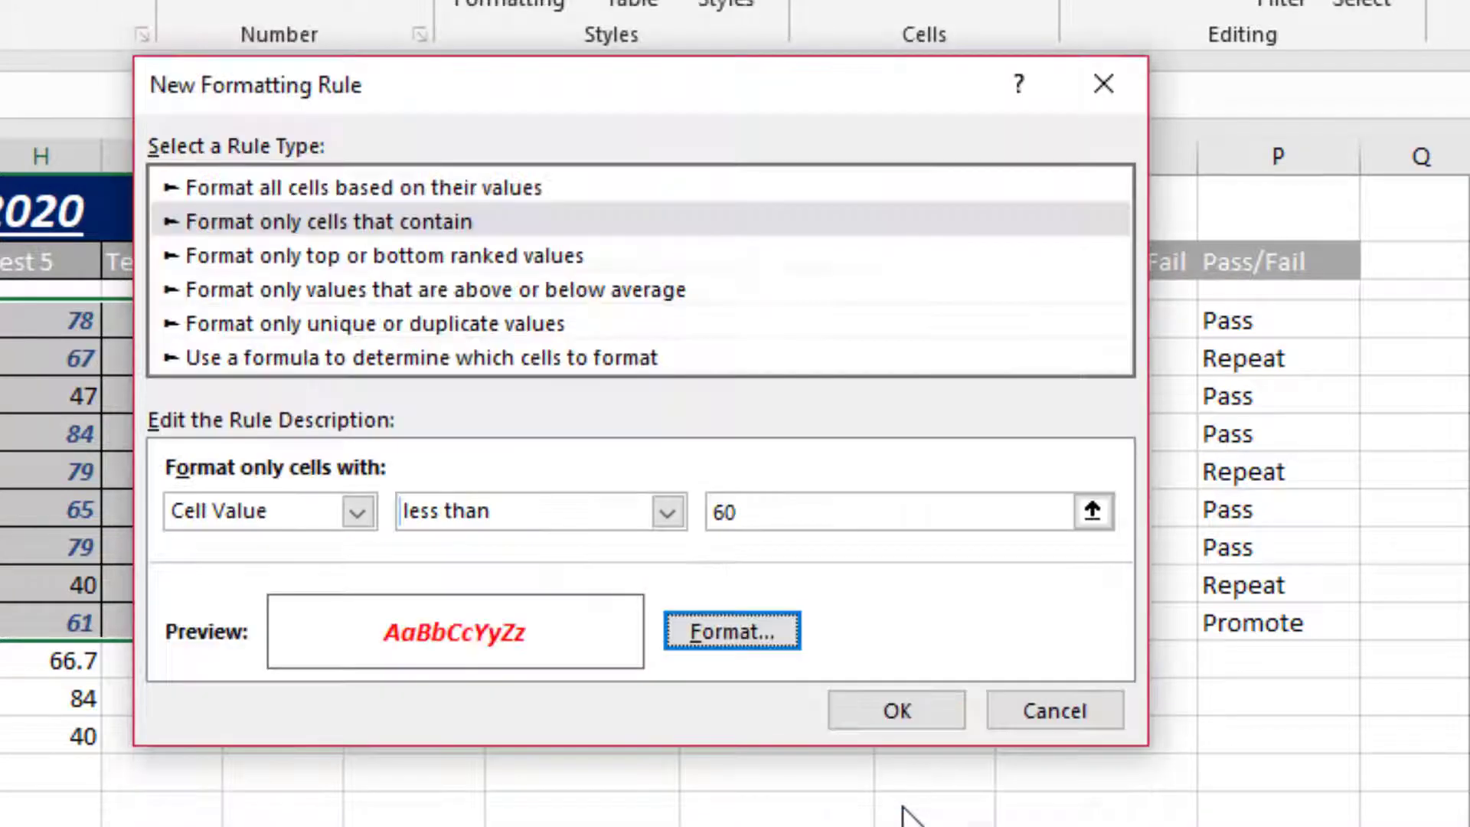
left_click(906, 718)
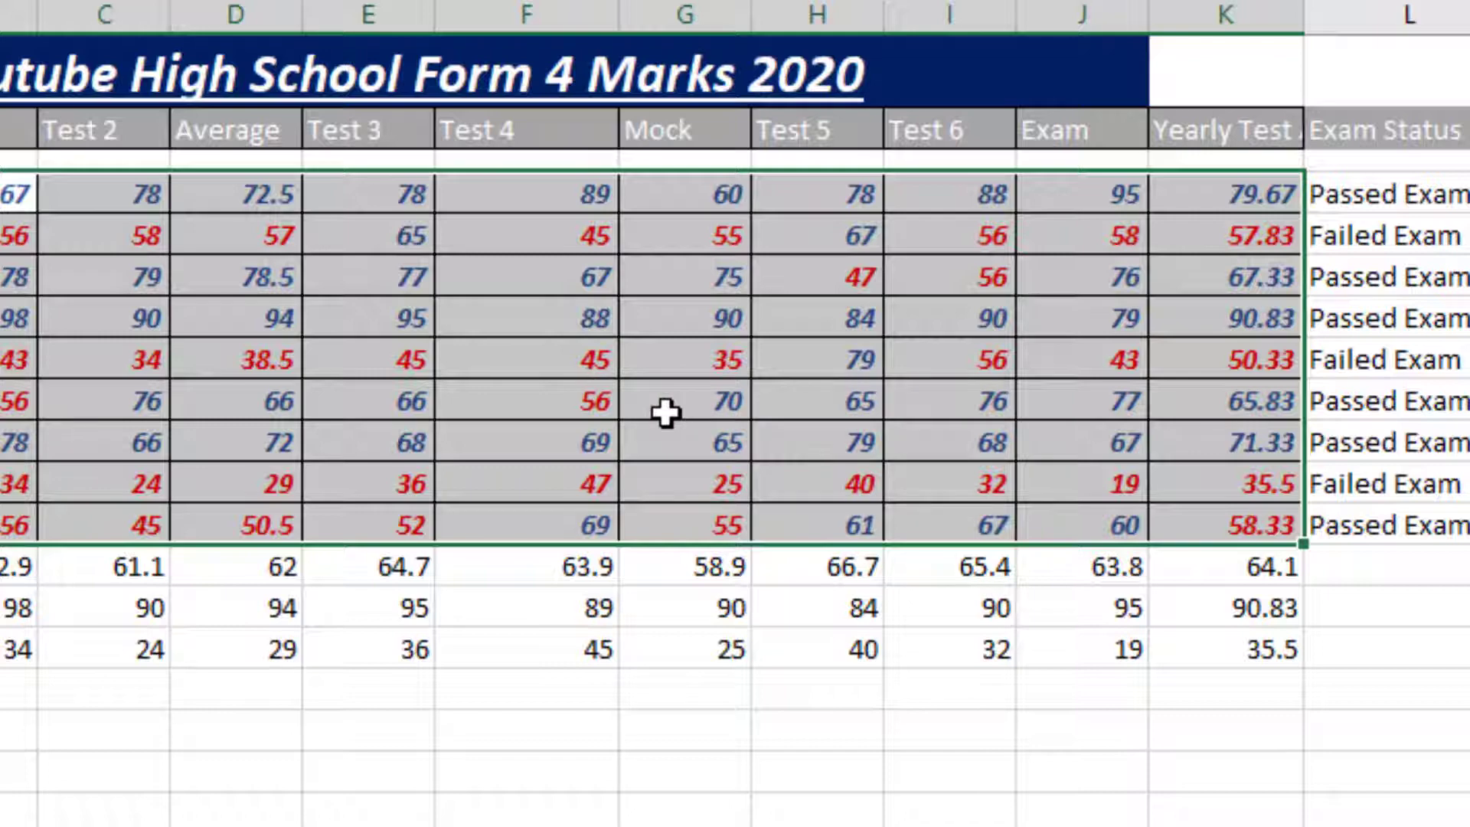
Change the Test 4 mark in cell F8 to 87 to test both formatting rules.
left_click(572, 368)
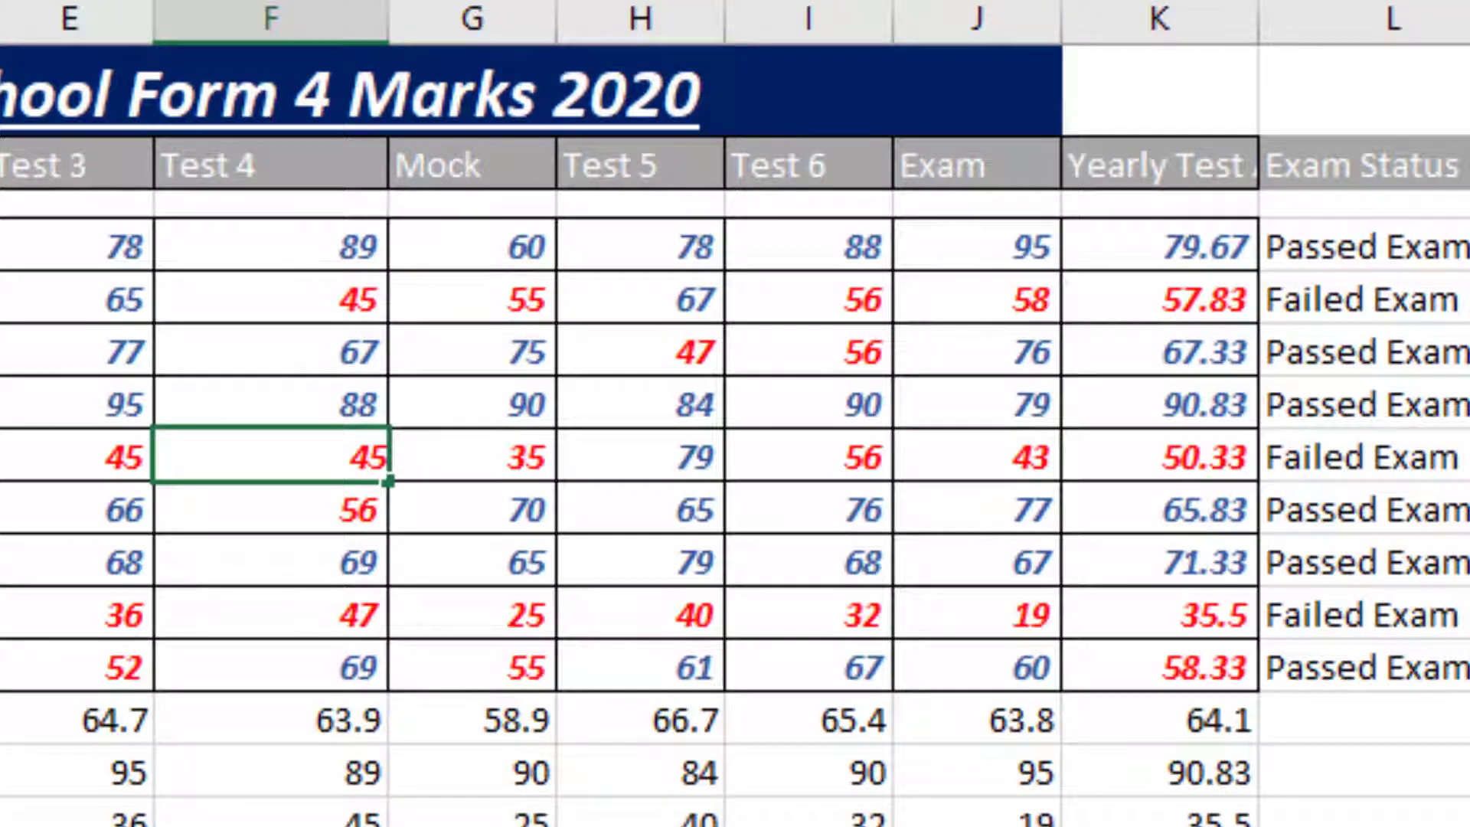
type("87")
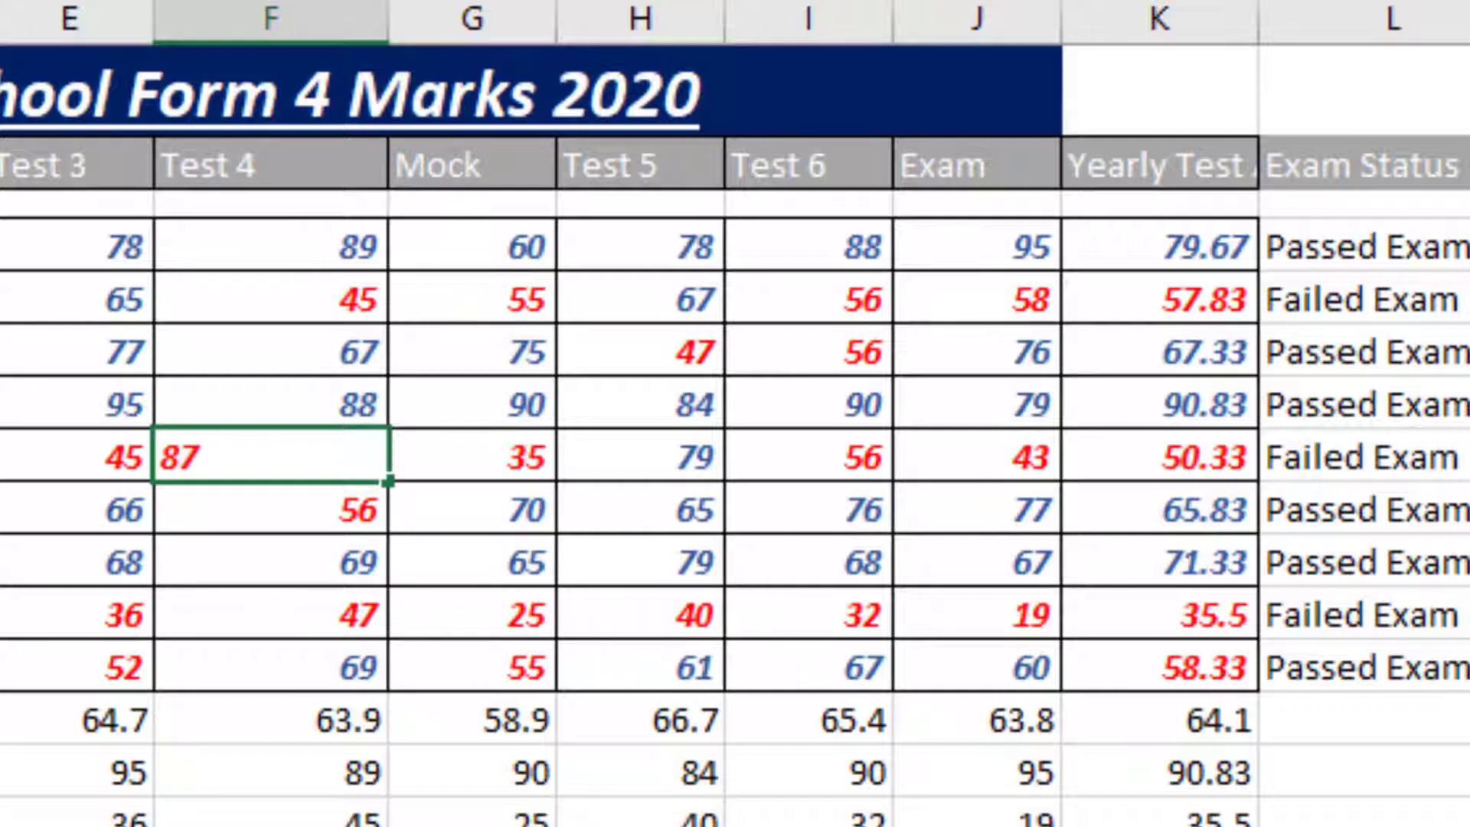
key("Return")
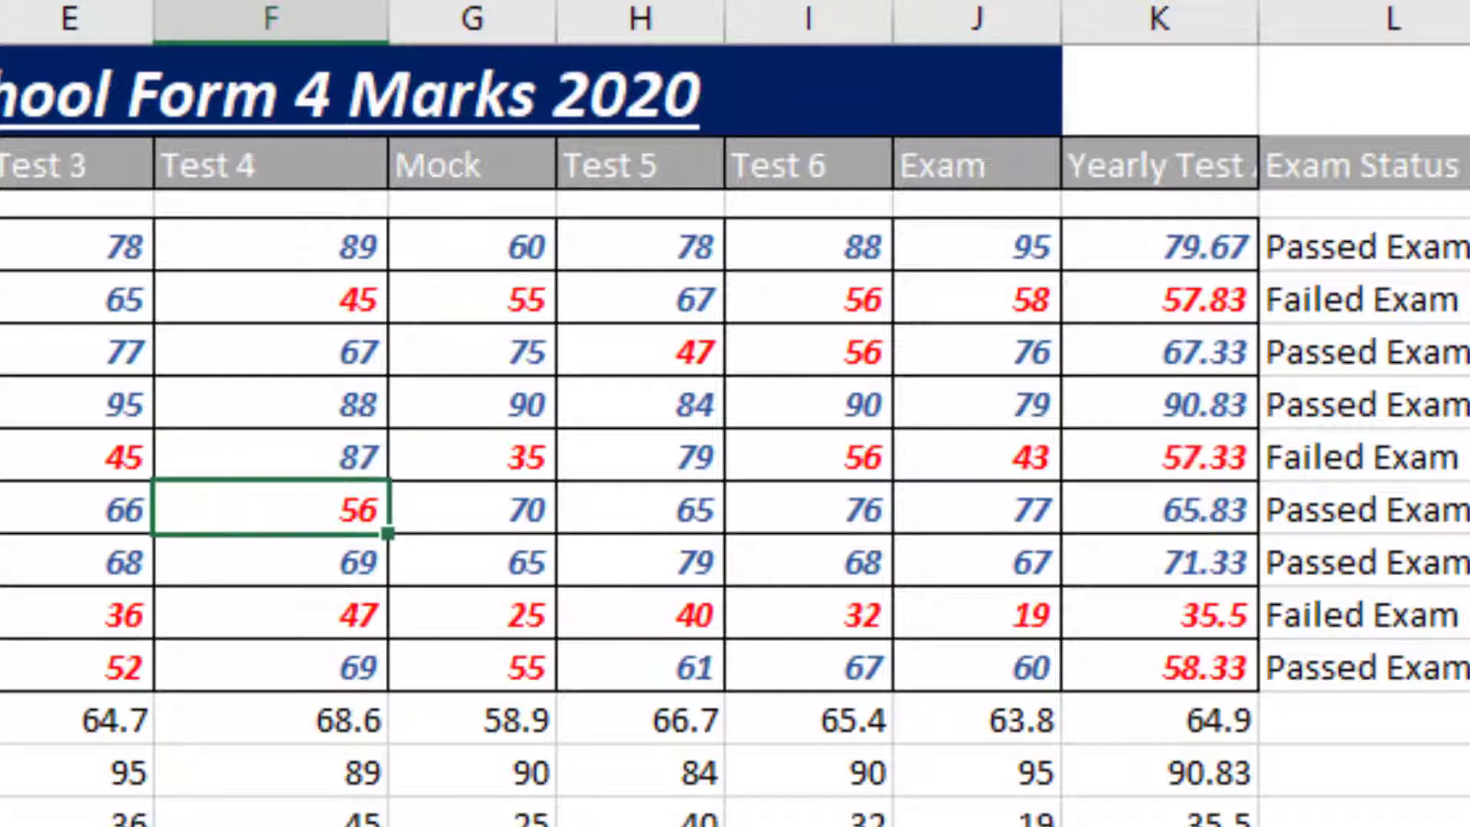
left_click(296, 458)
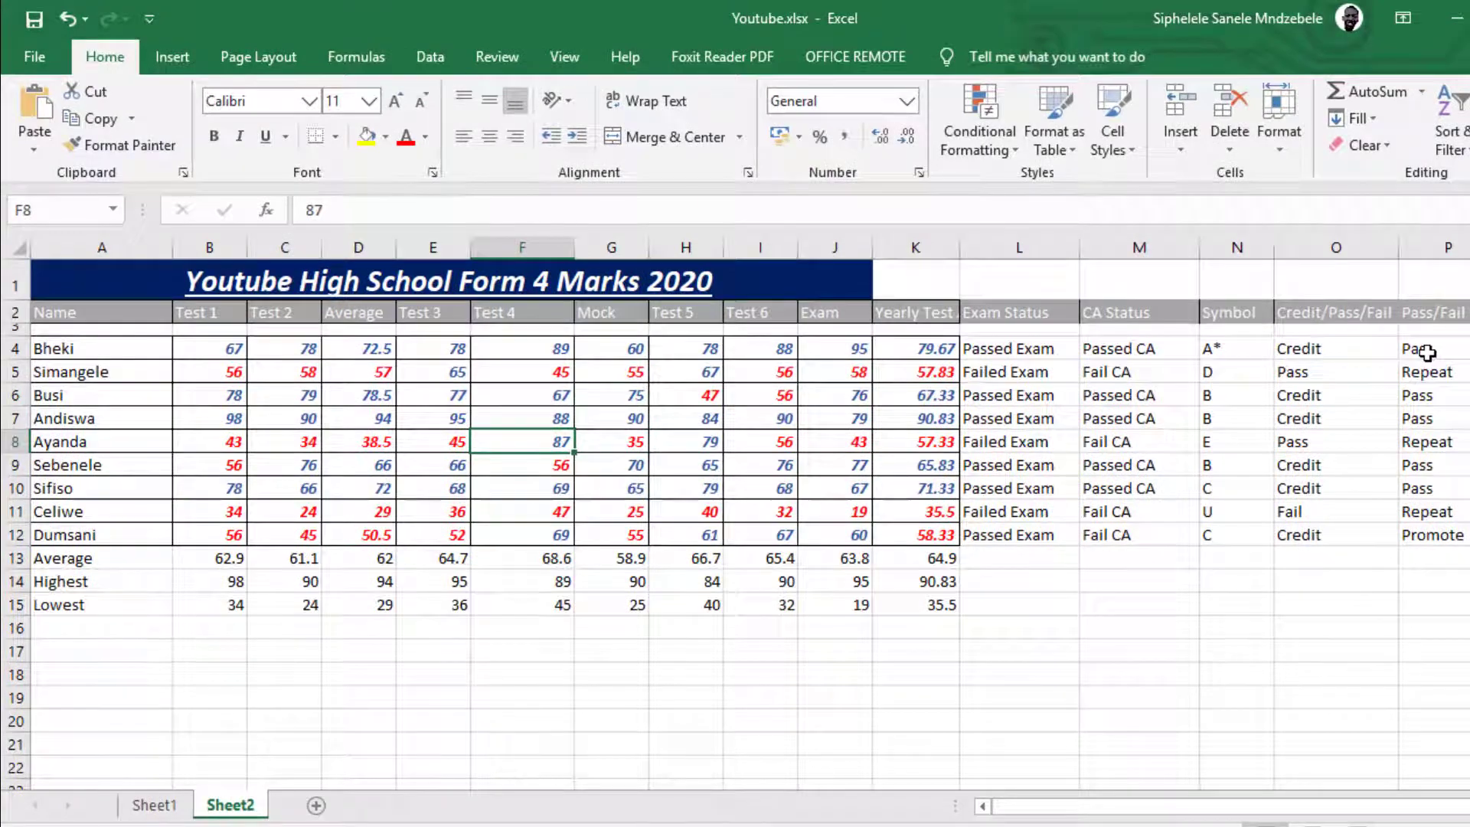
Start a new conditional formatting rule on the Exam Status cells L4:L12 using the type that formats only cells that contain.
left_click(1003, 350)
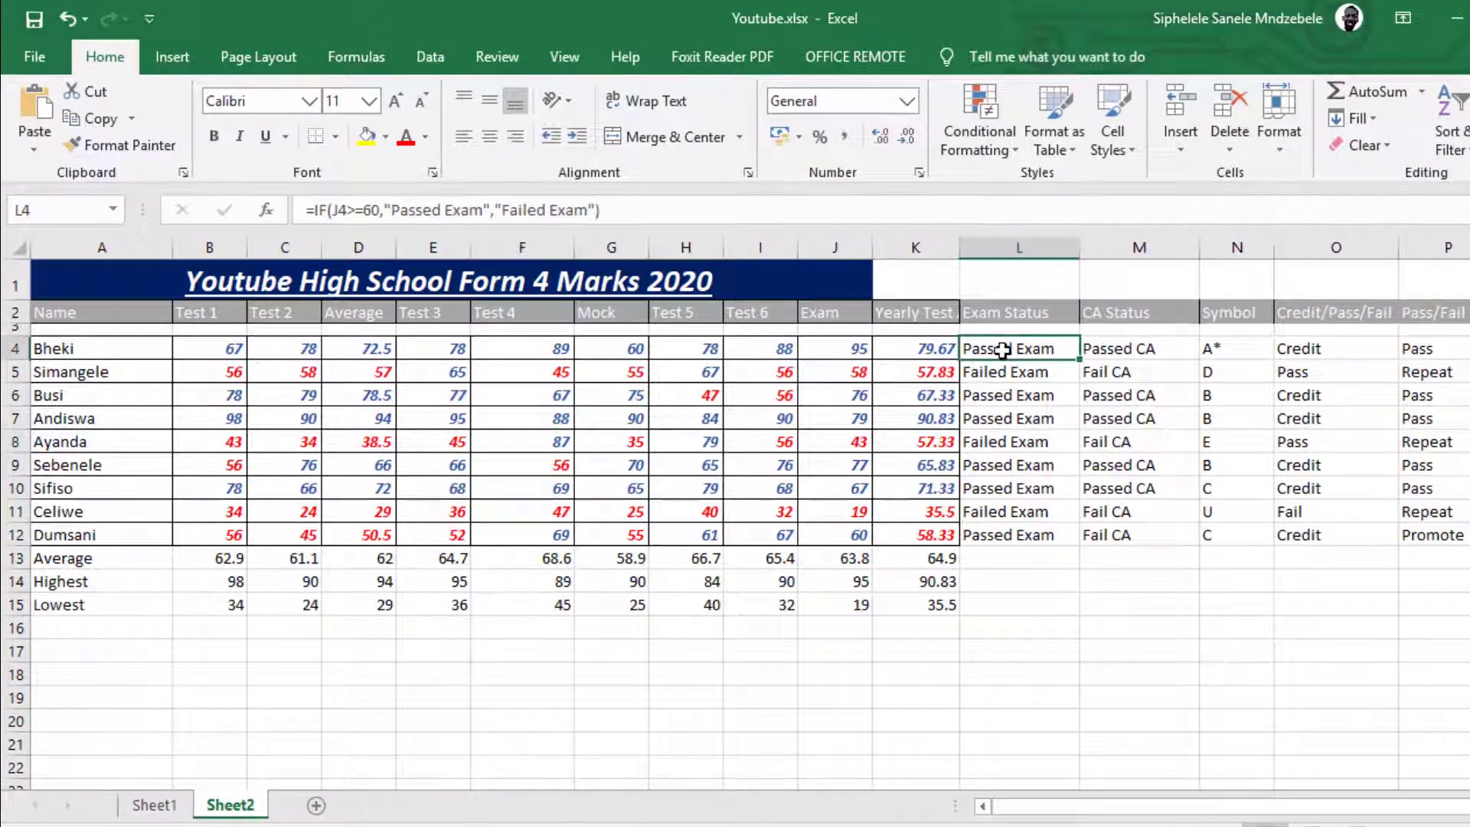
left_click_drag(1003, 351, 1013, 525)
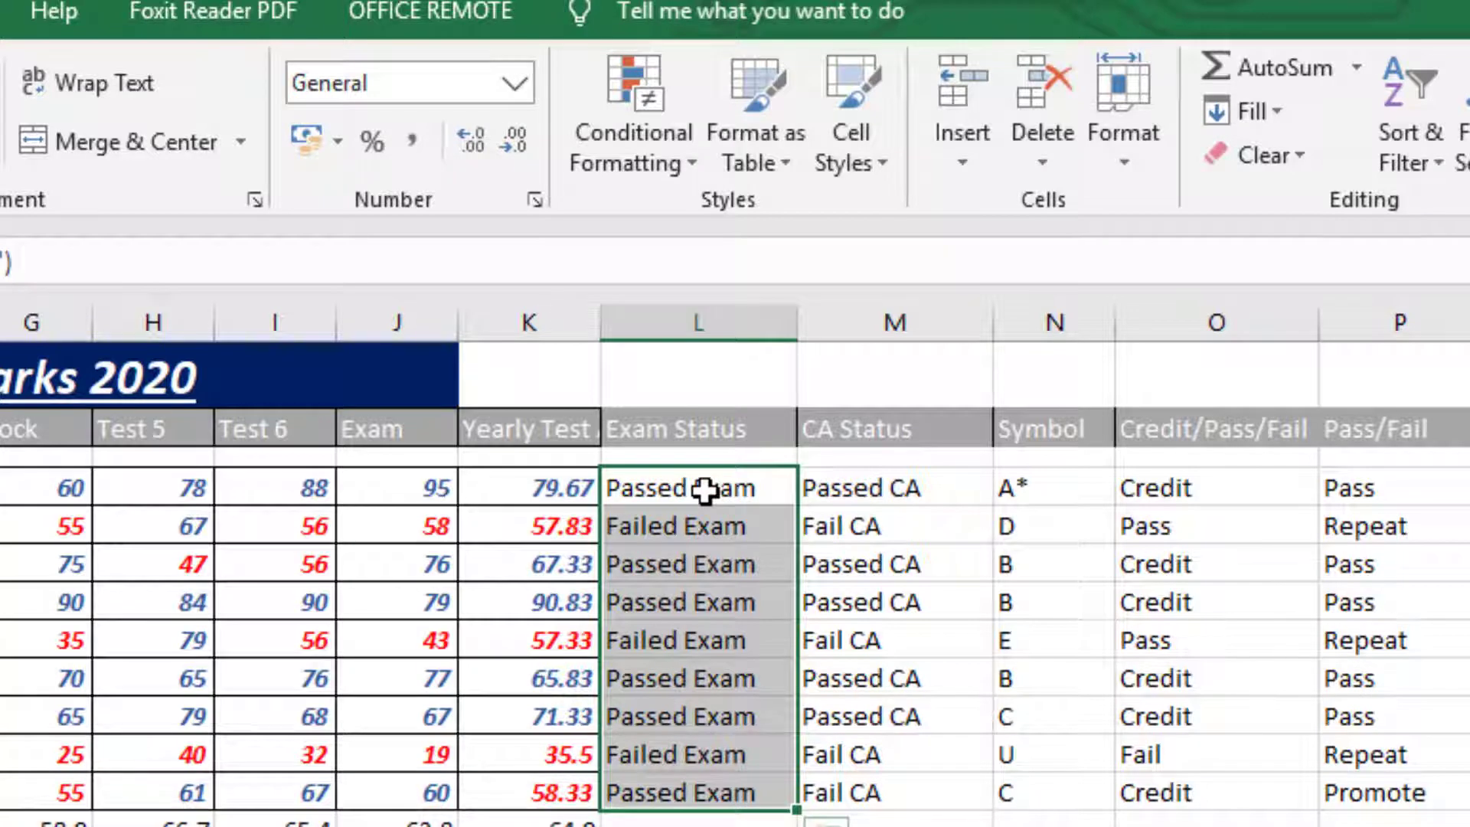
left_click(715, 489)
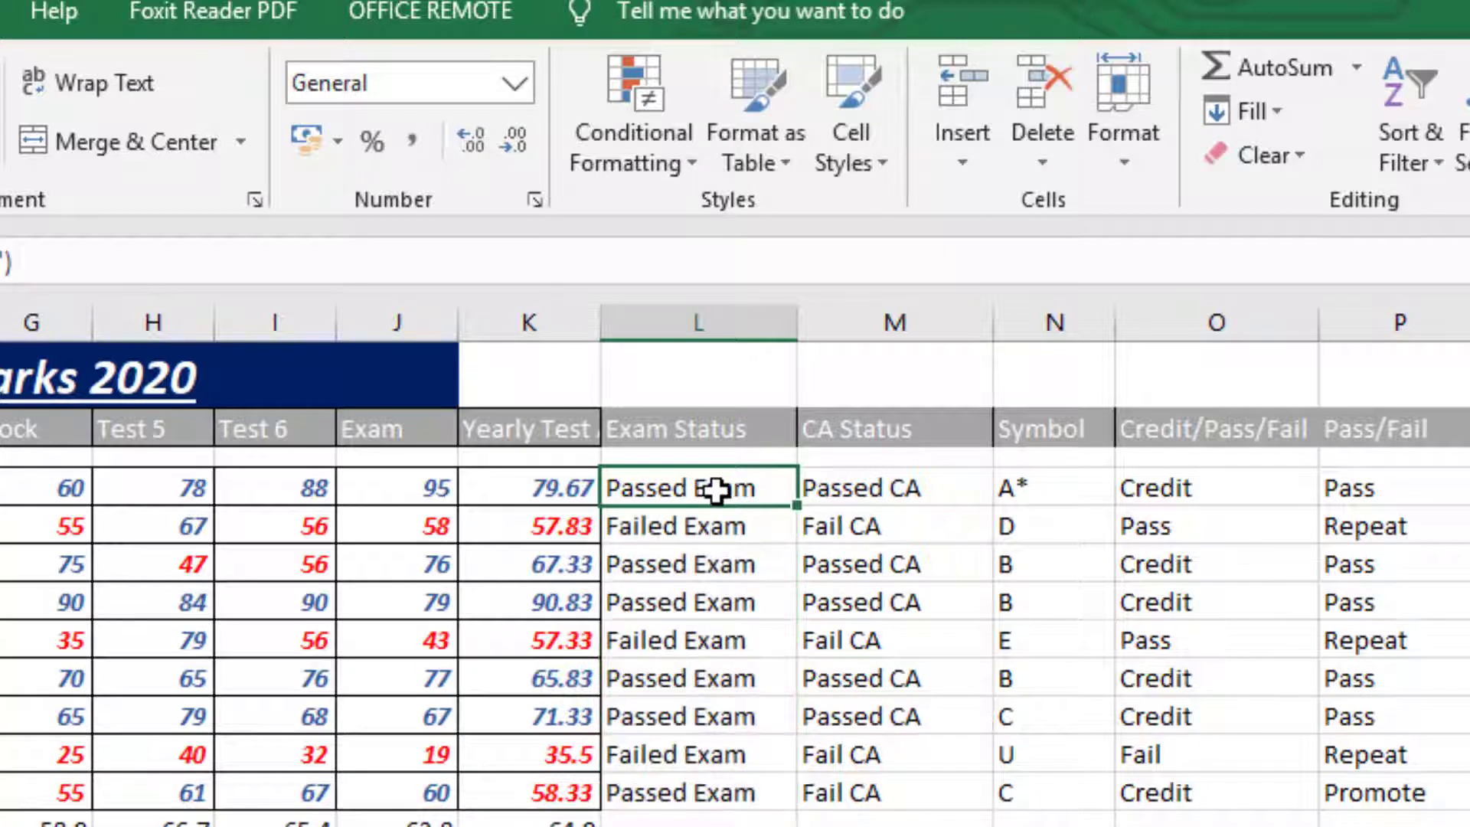
left_click(705, 528)
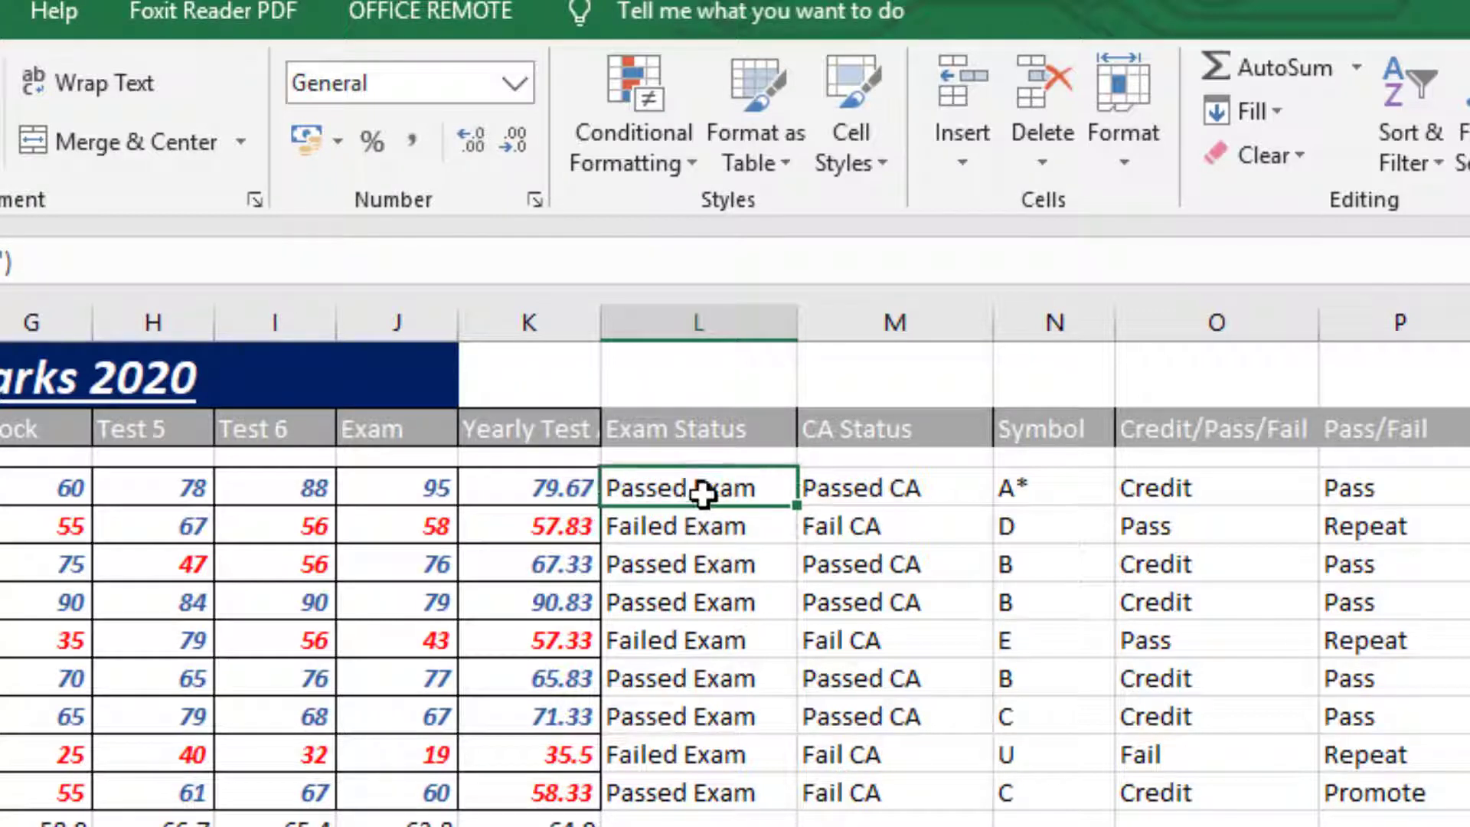
left_click_drag(703, 494, 716, 797)
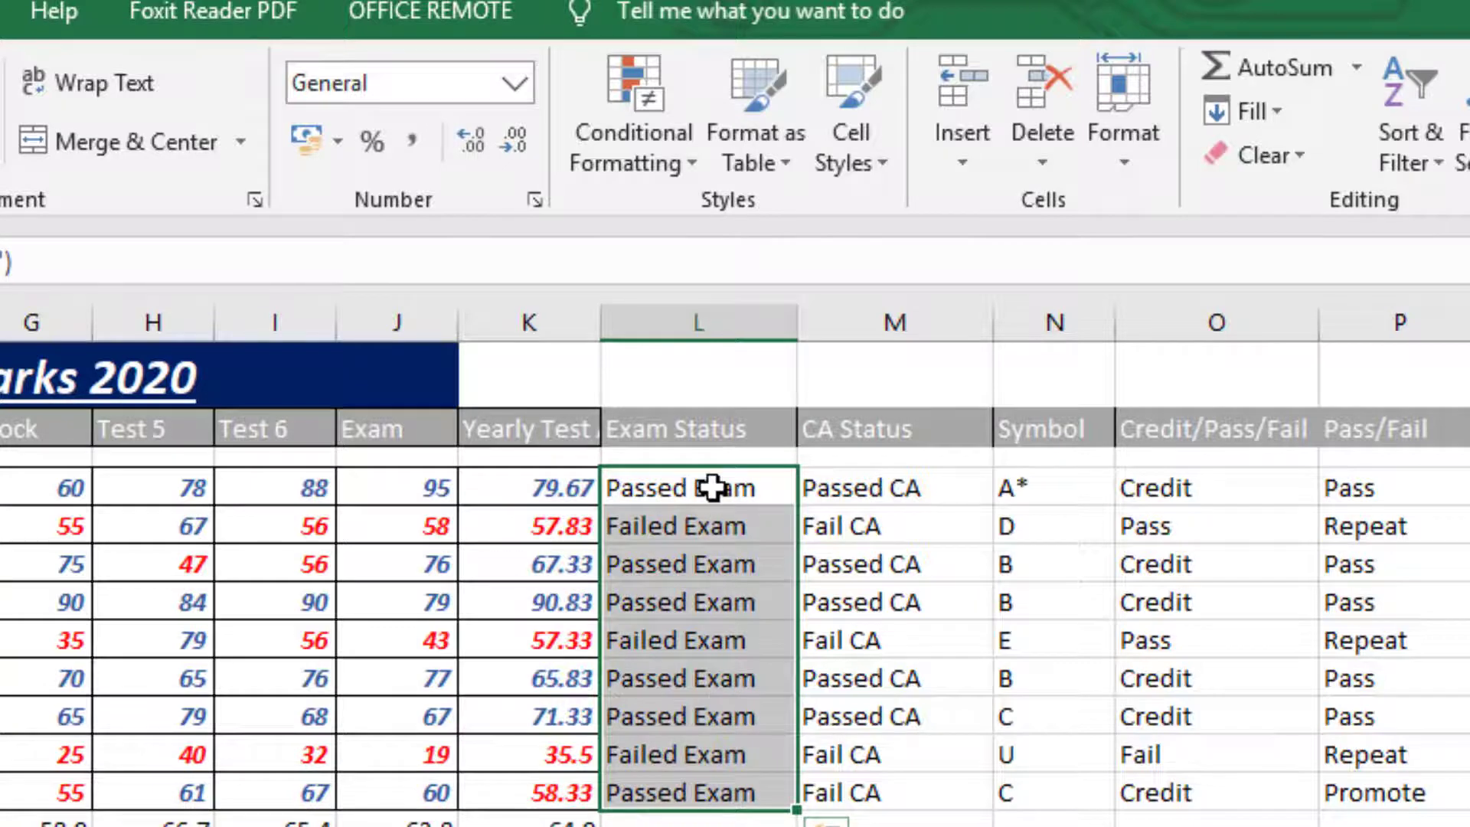
left_click(682, 166)
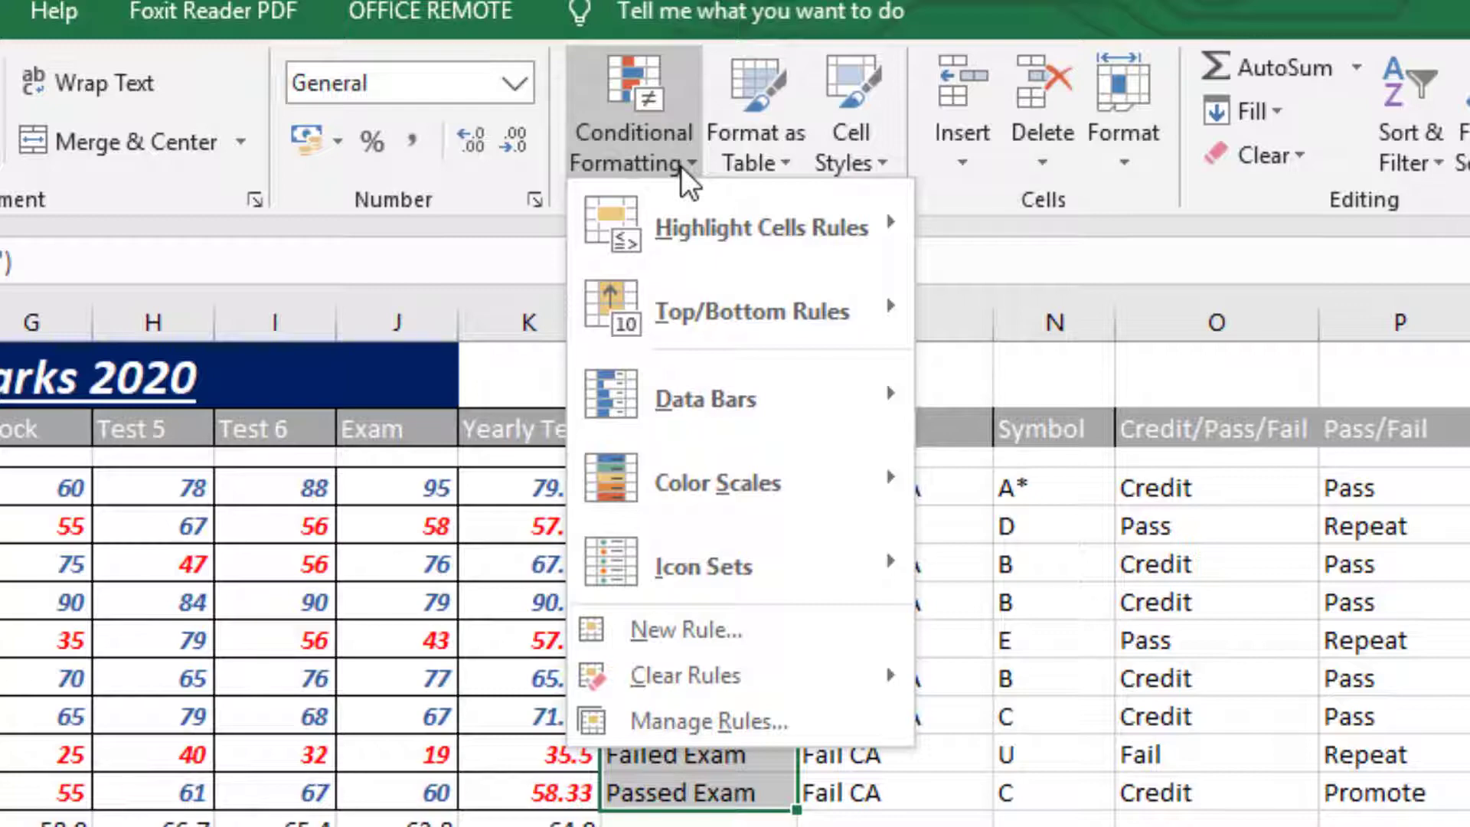
left_click(705, 629)
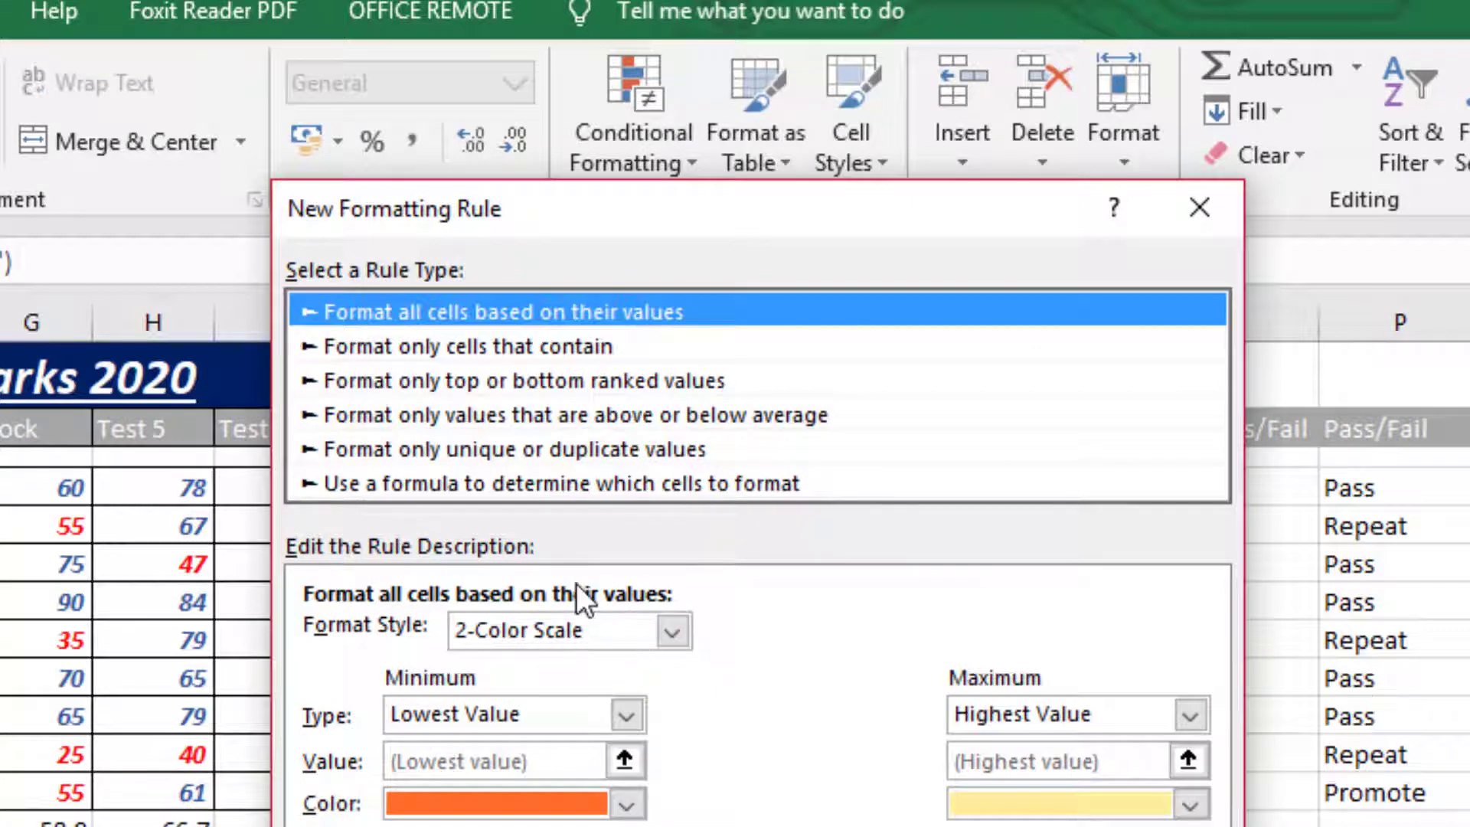
left_click(545, 345)
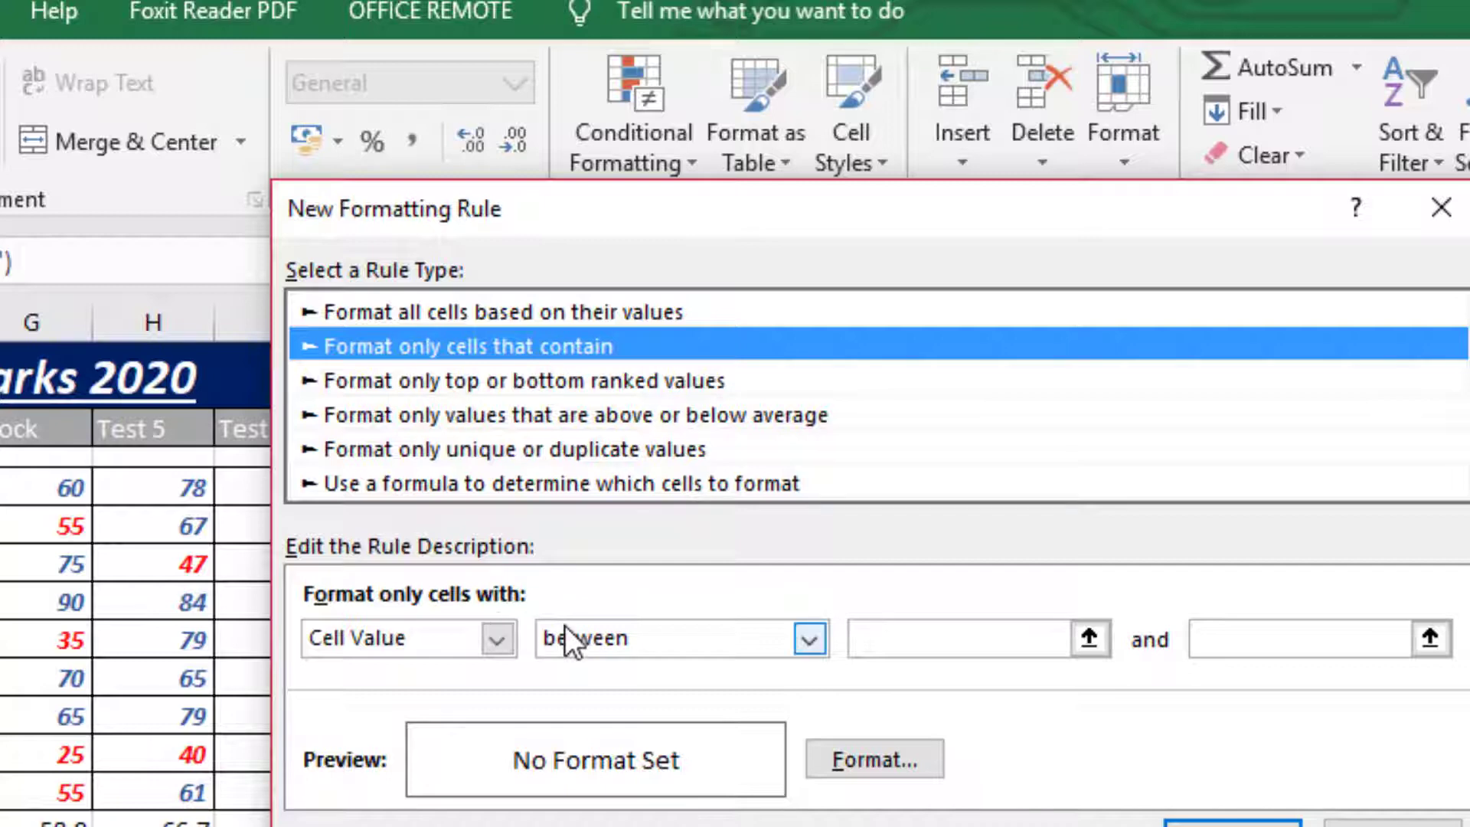
Set the Exam Status rule to format only cells with specific text containing "Passed Exam".
left_click(810, 639)
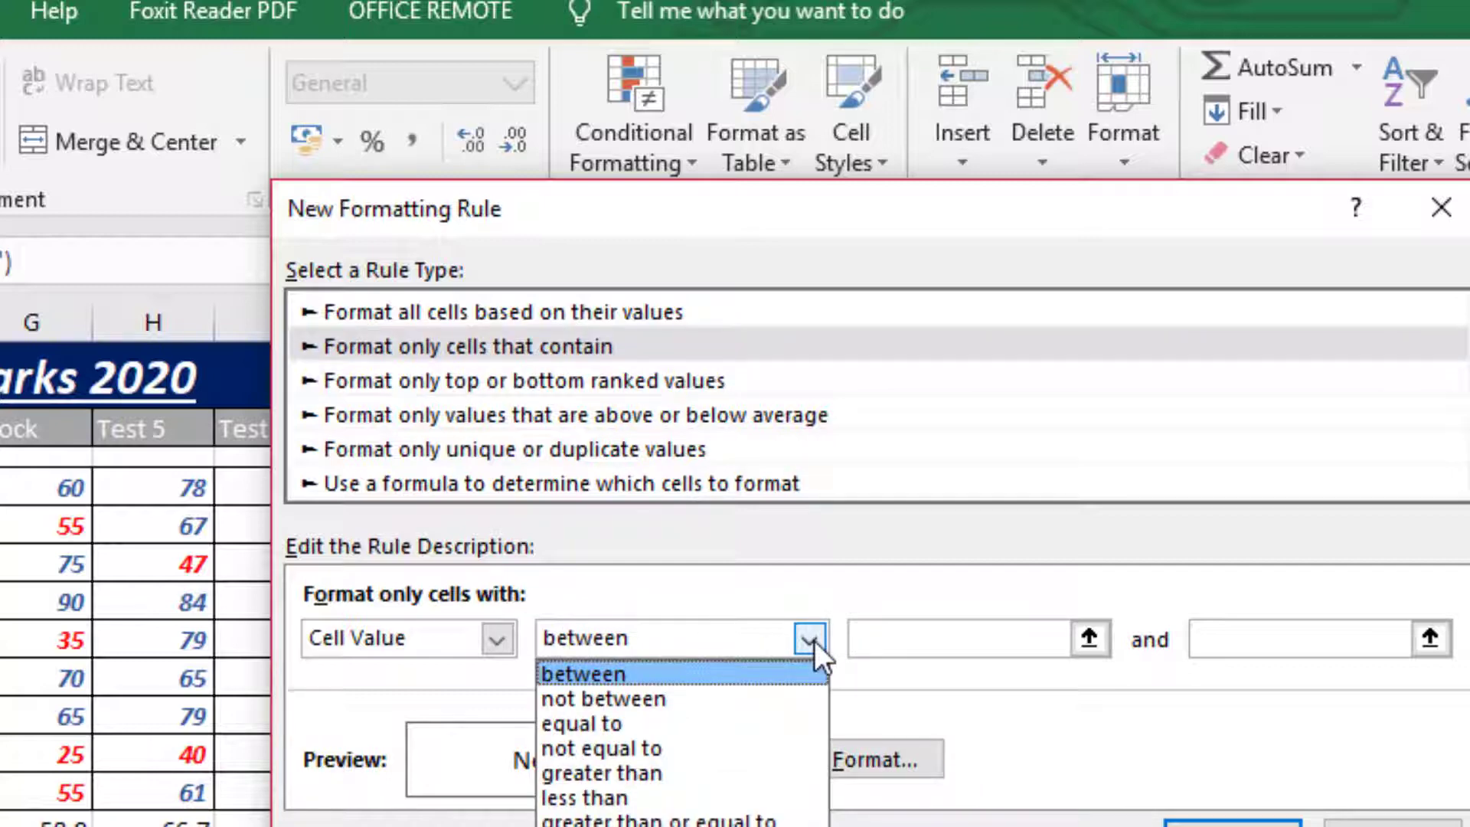
left_click(813, 640)
left_click(498, 640)
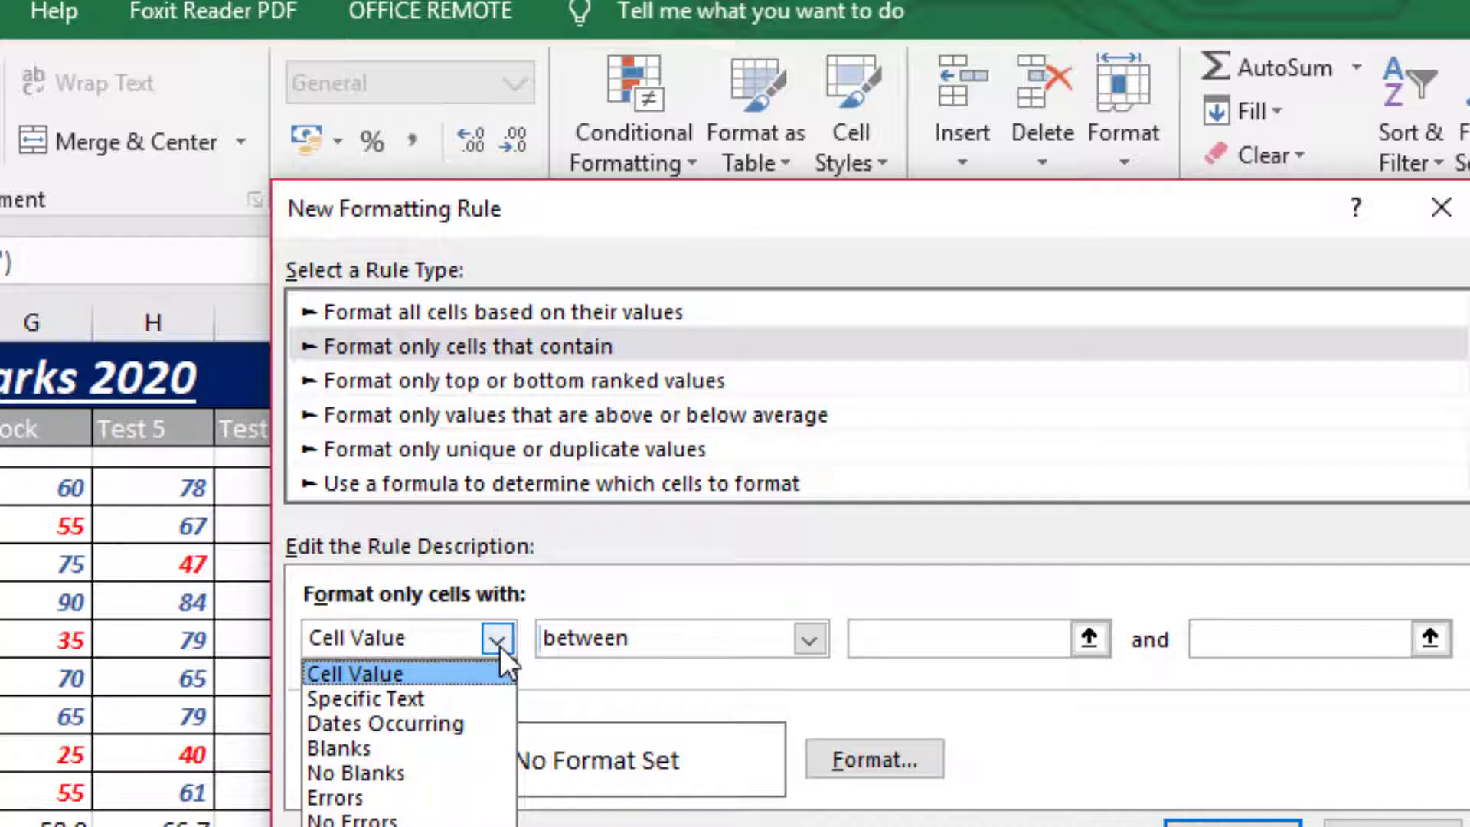
left_click(500, 646)
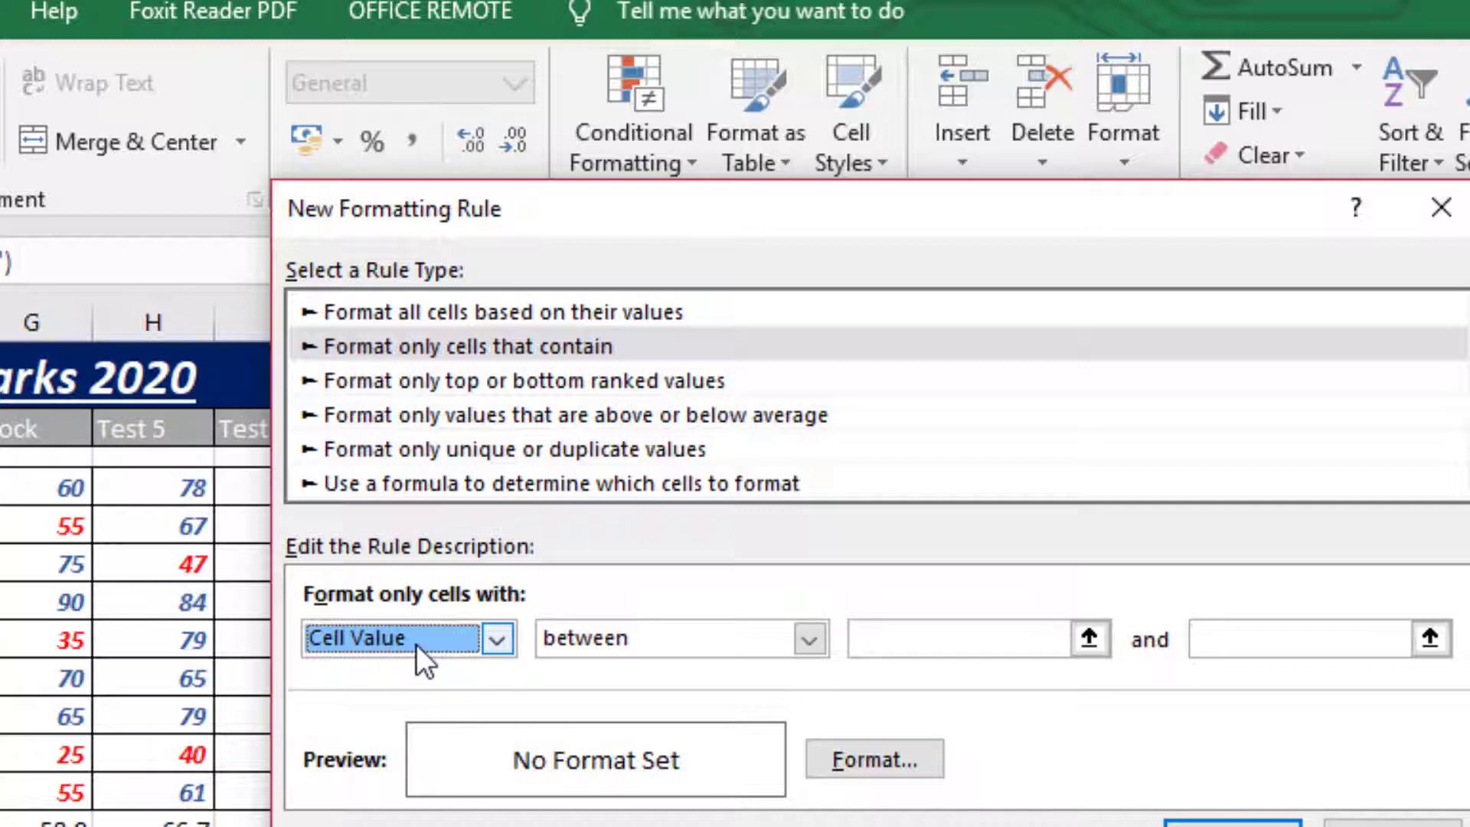
left_click(496, 639)
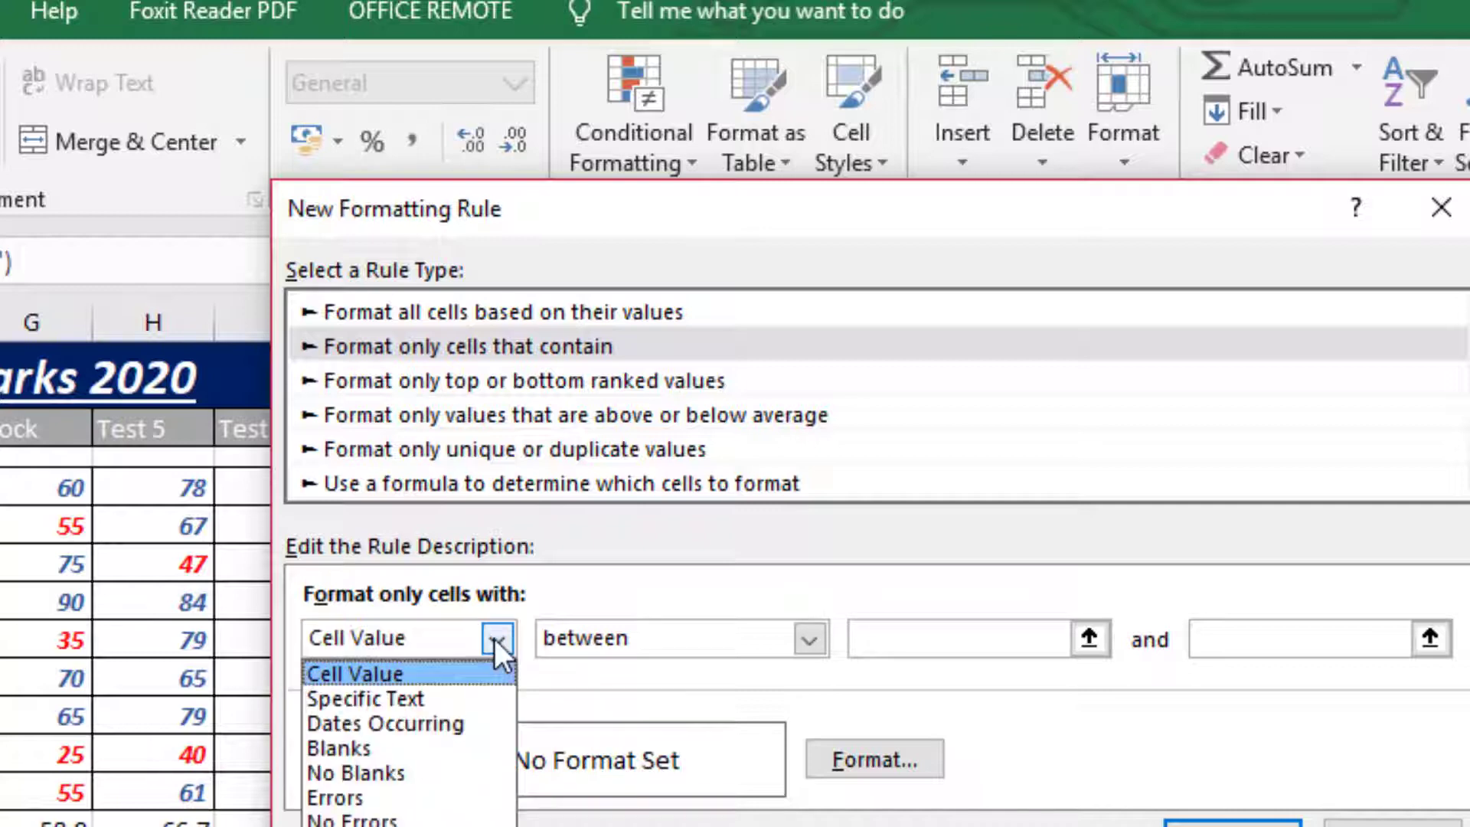
left_click(424, 703)
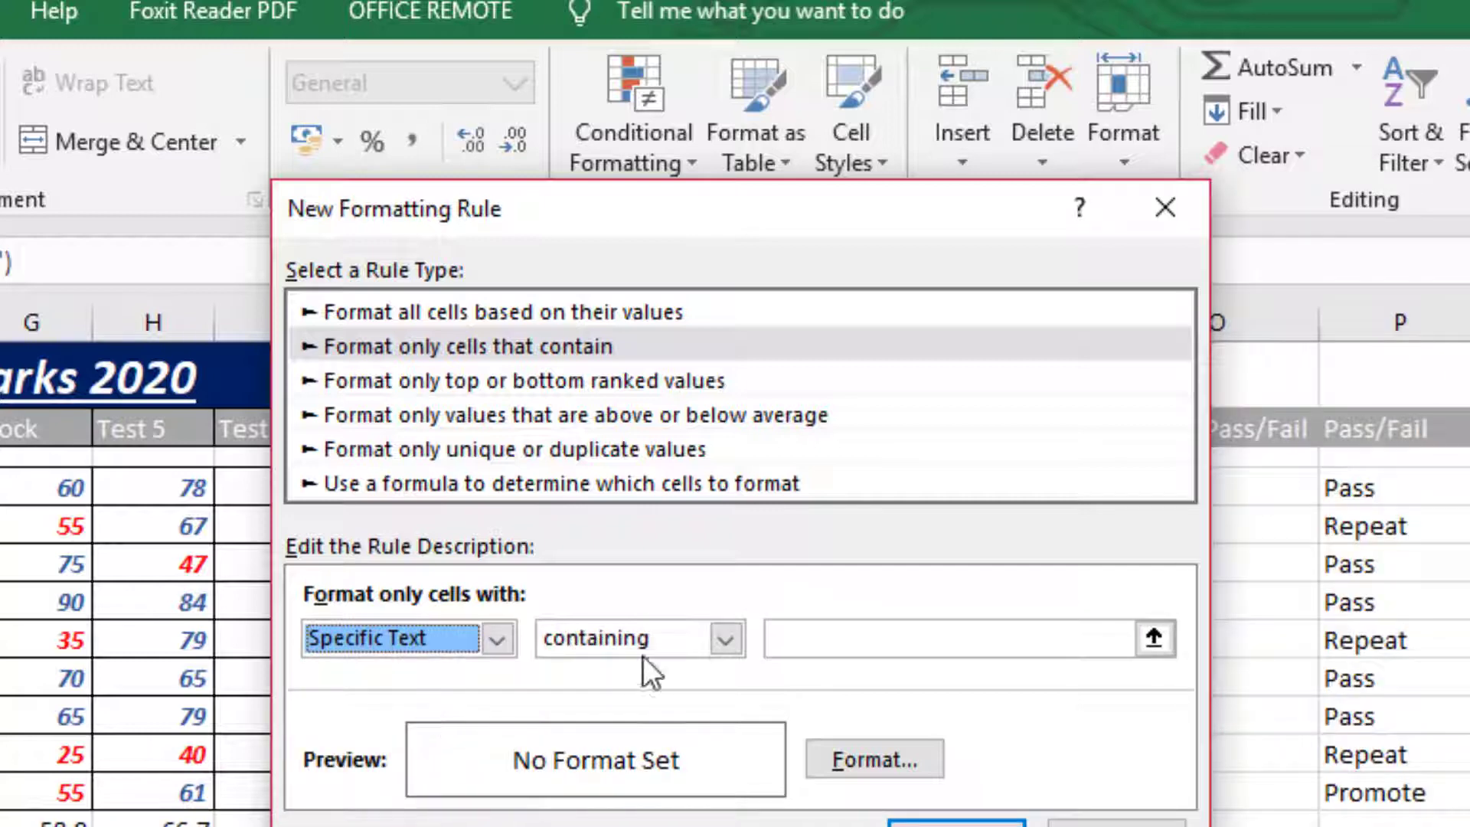
left_click(729, 638)
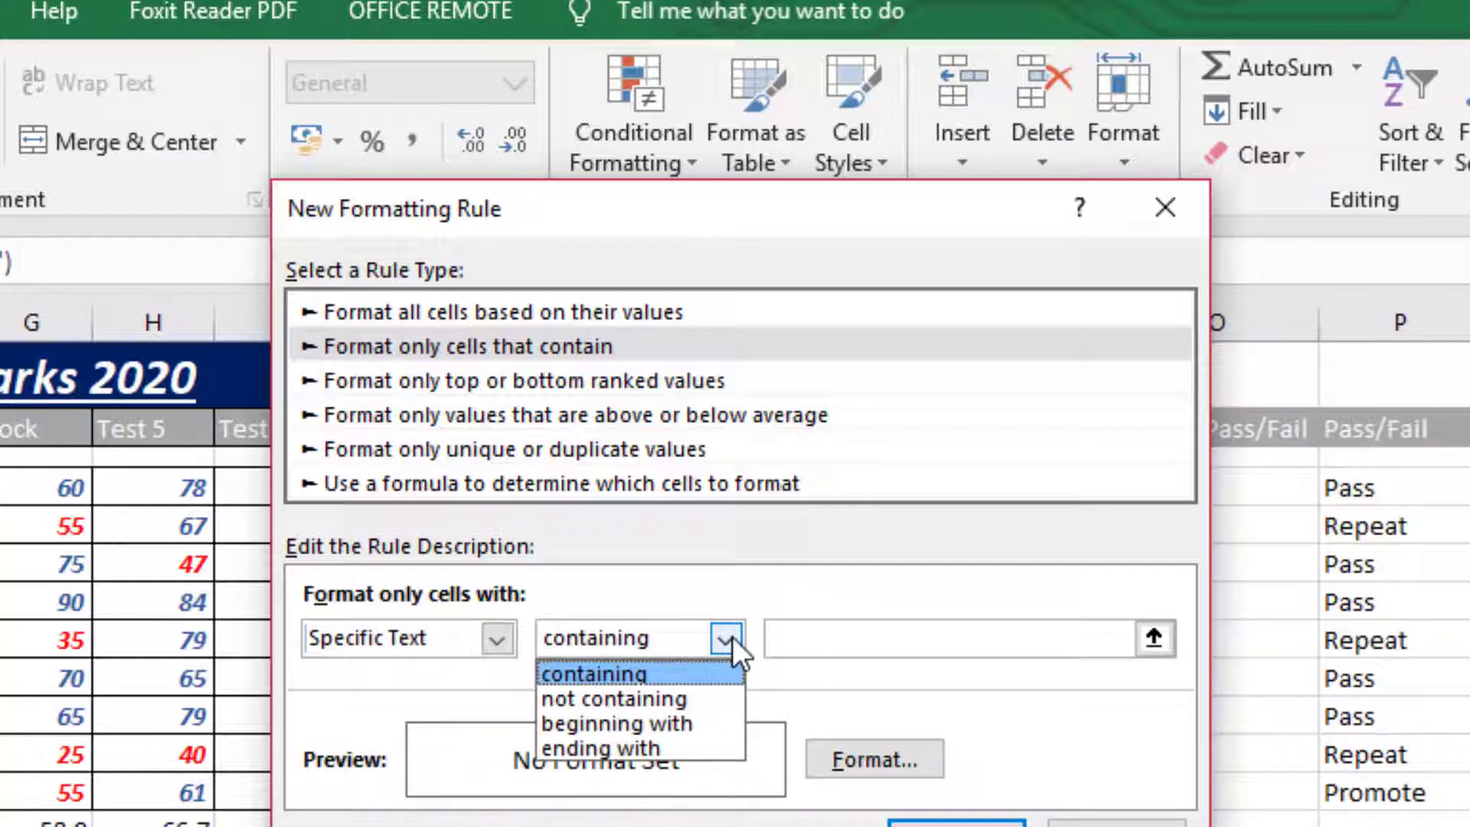
left_click(673, 674)
left_click(857, 640)
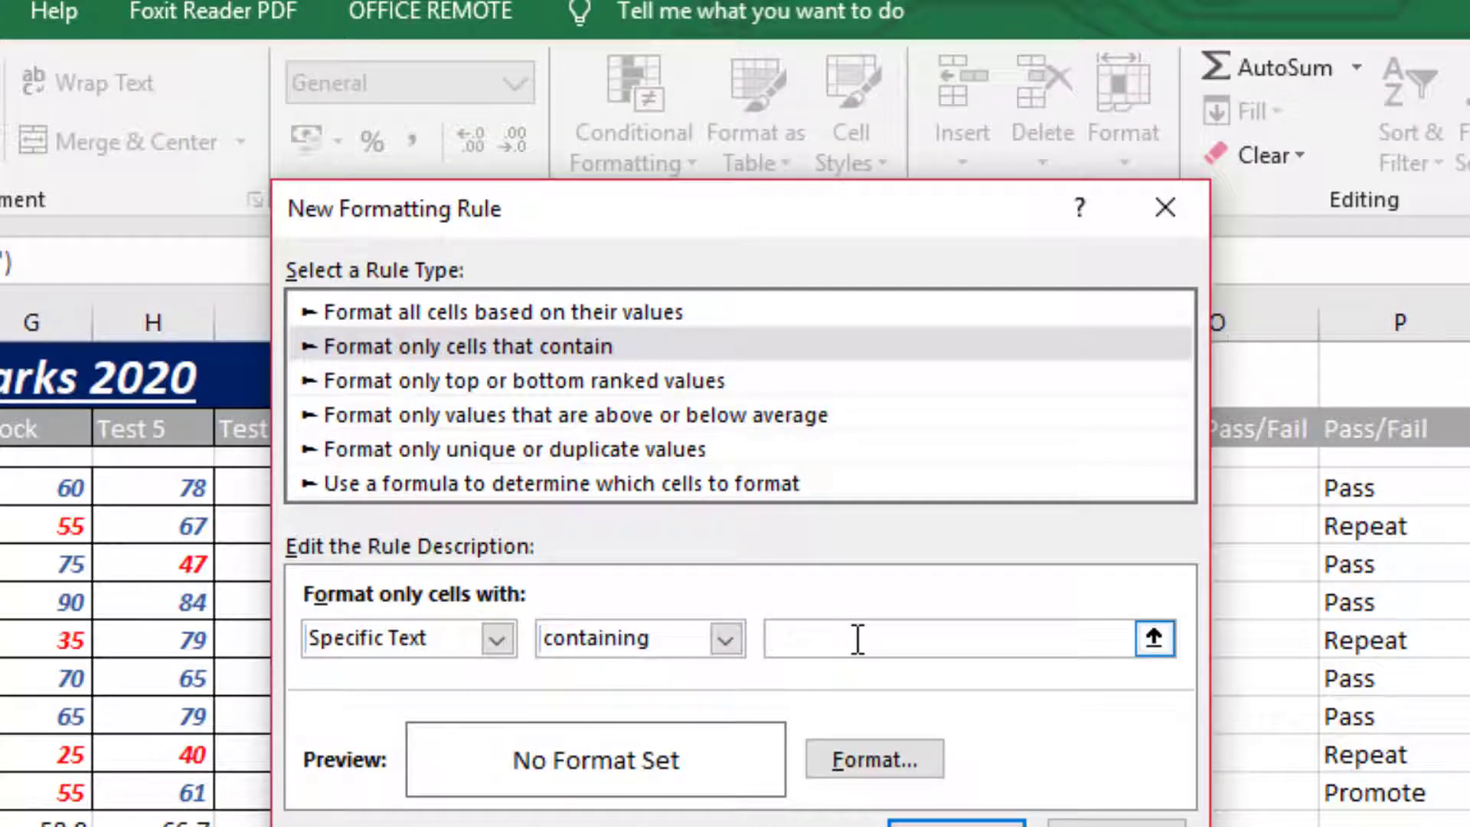
type("Passed Exam")
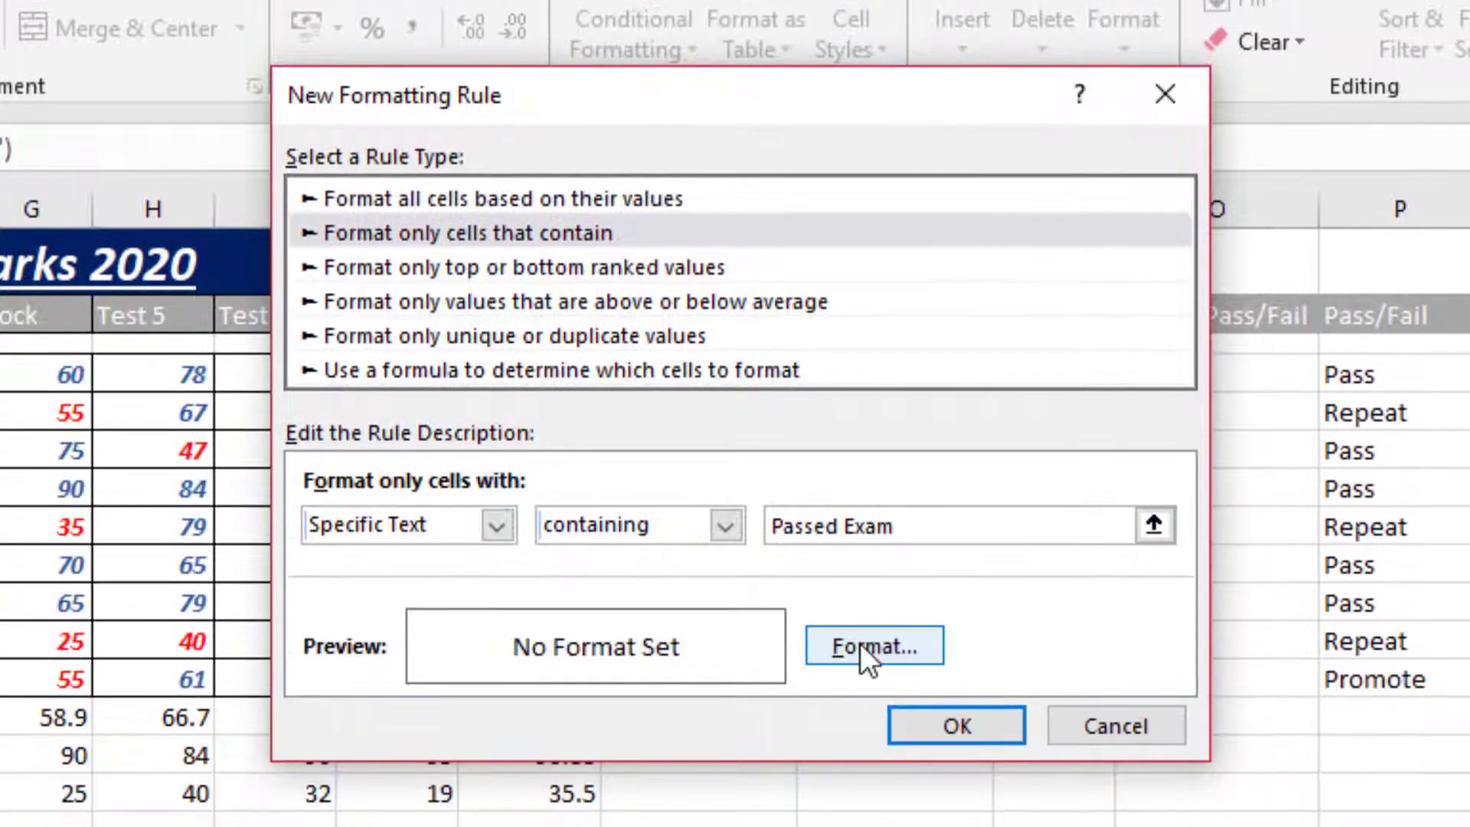
Give the "Passed Exam" rule's format a solid theme green background fill.
left_click(861, 644)
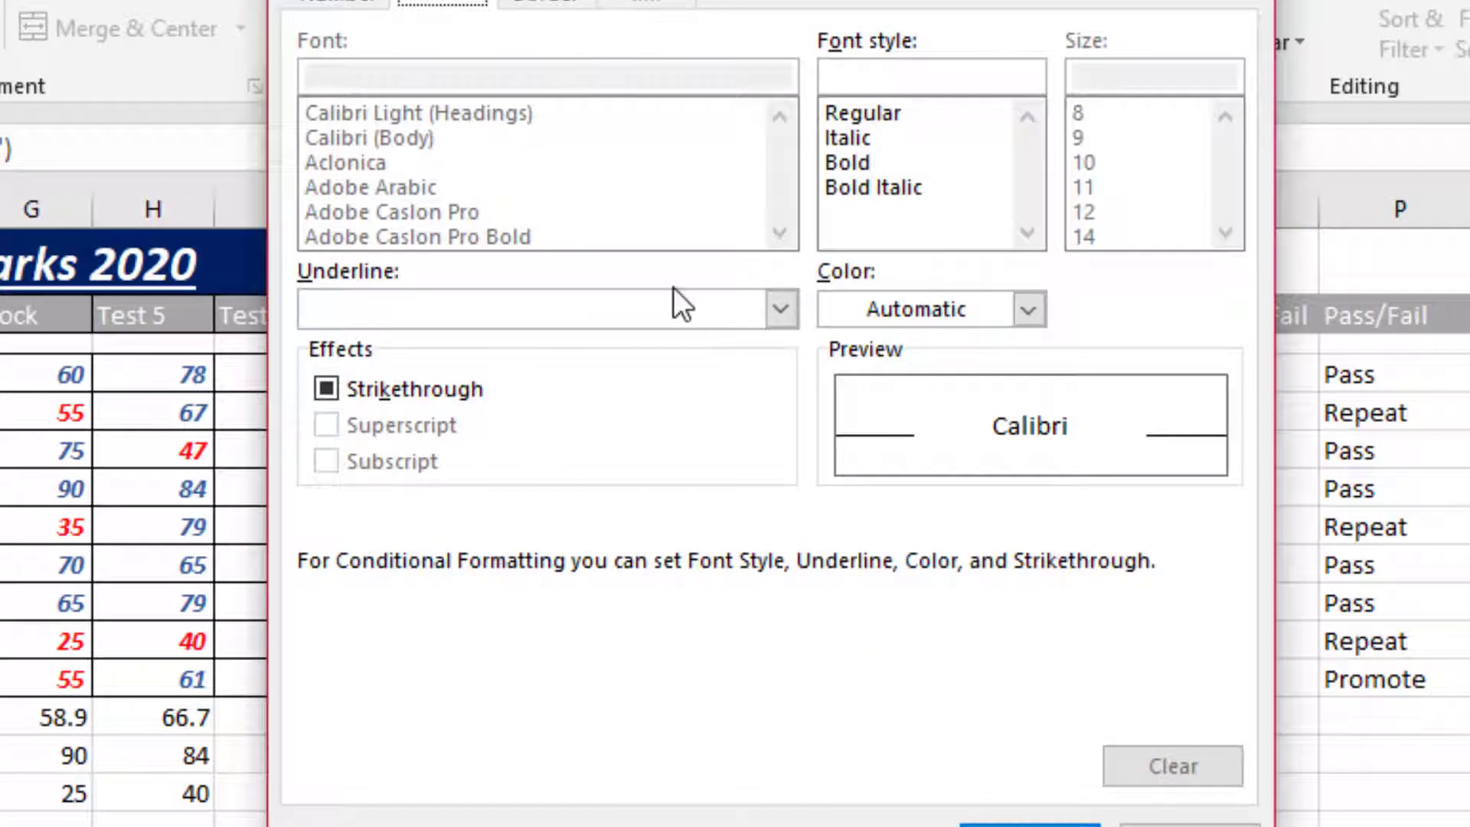
left_click(647, 2)
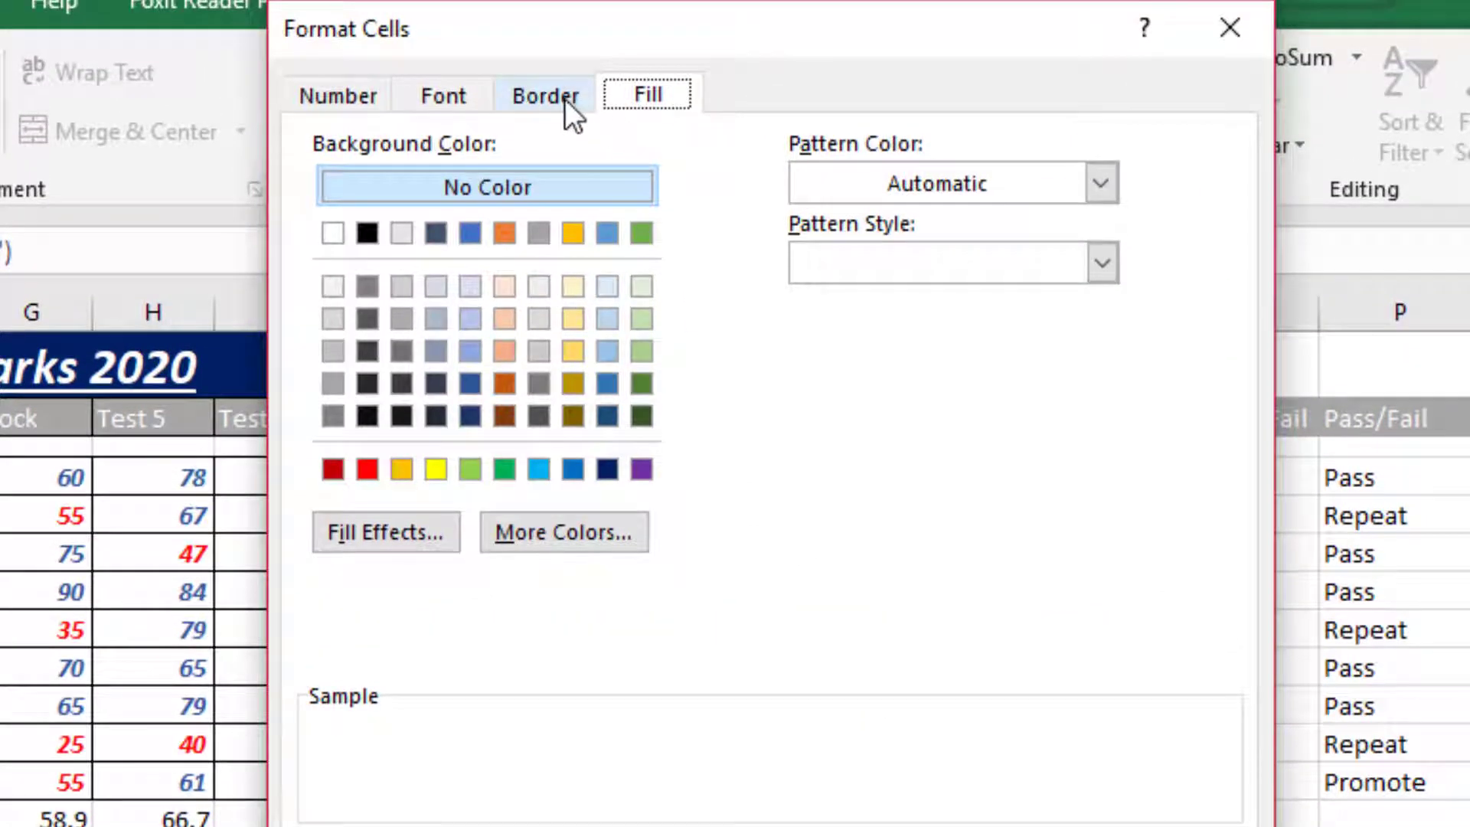
left_click(559, 103)
left_click(623, 95)
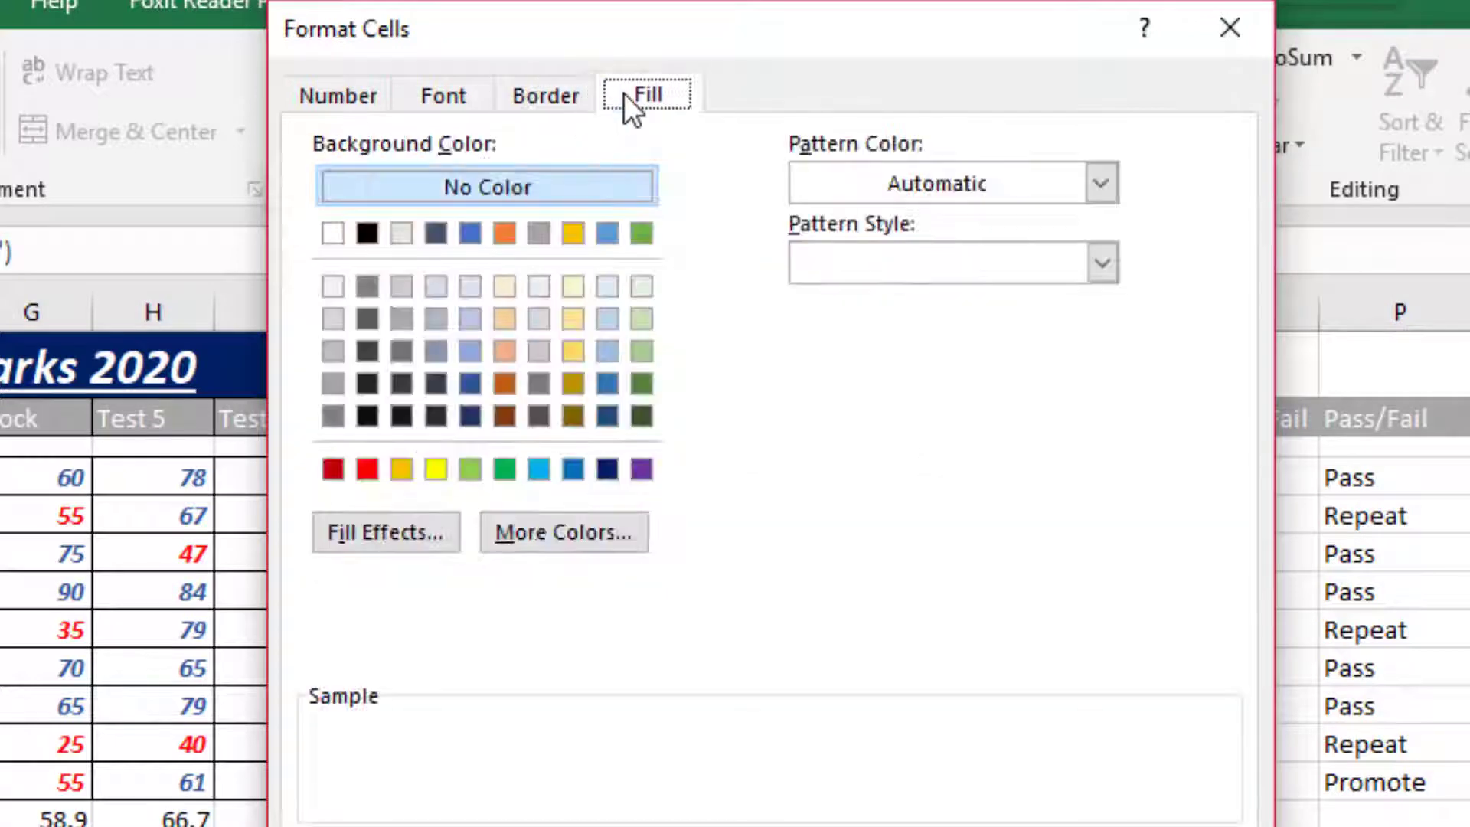
left_click(644, 231)
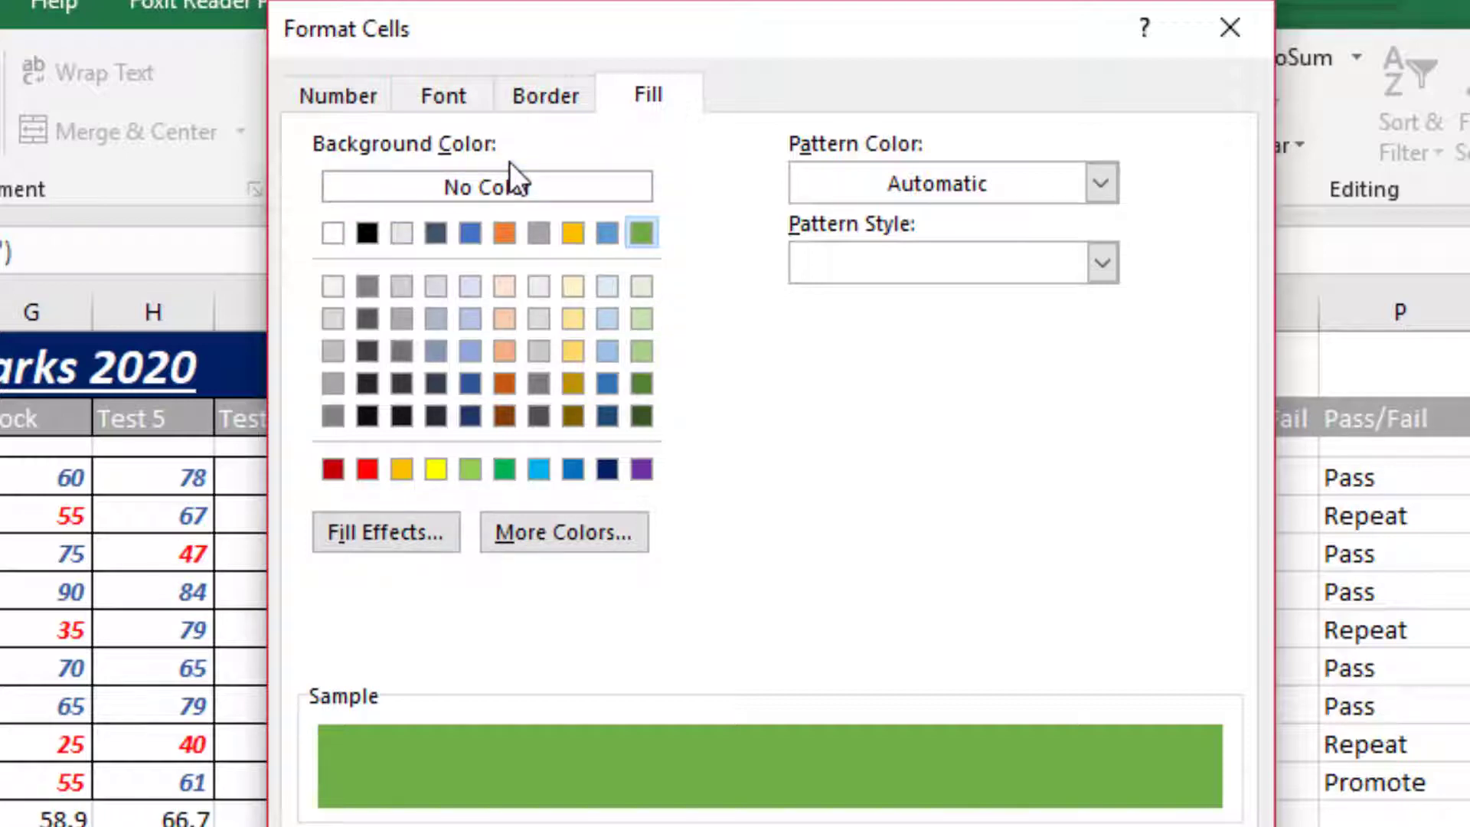
Format the "Passed Exam" rule's font as white Bold and apply the rule to the Exam Status cells.
left_click(469, 95)
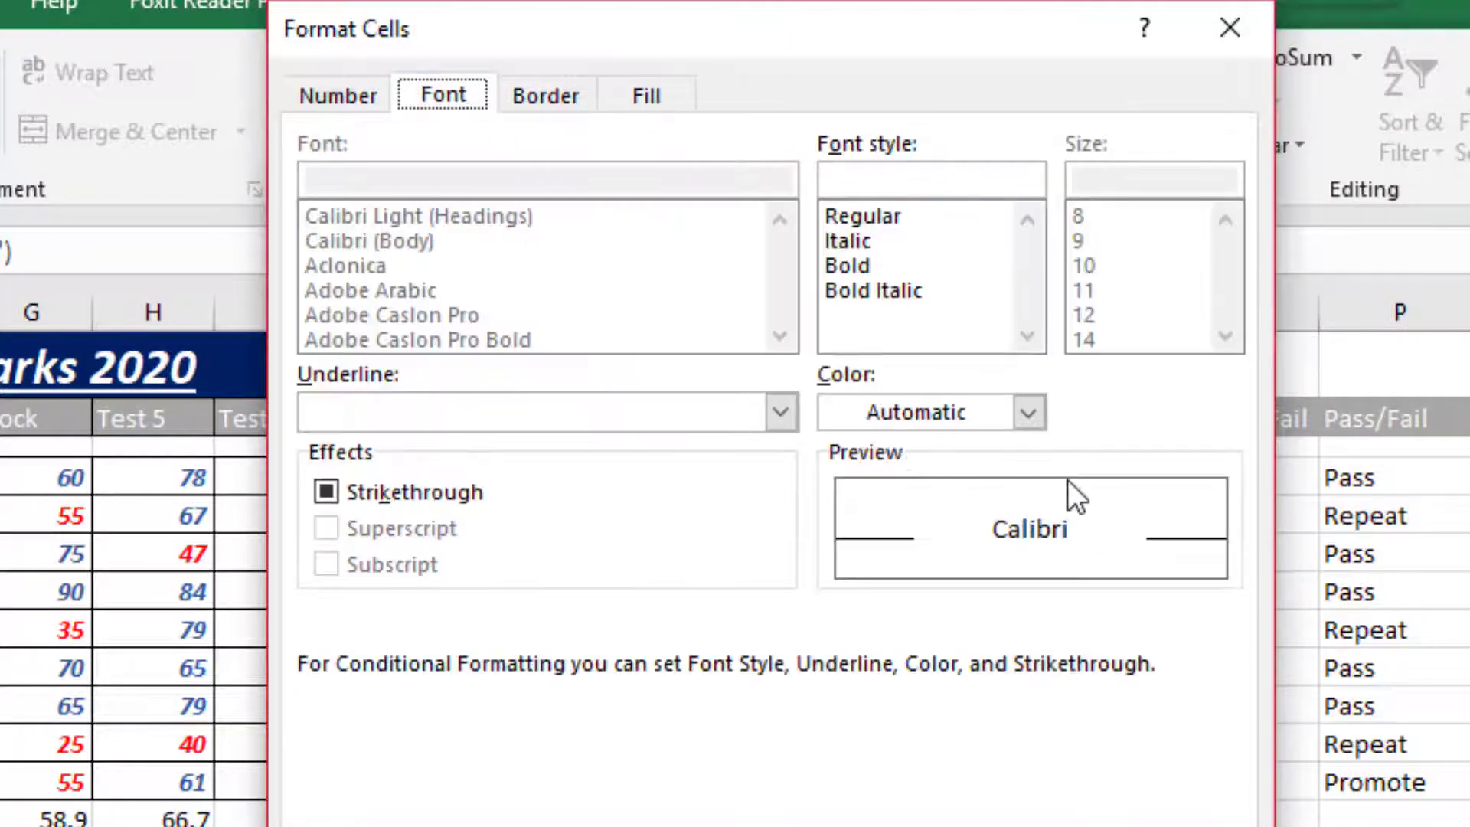
left_click(1033, 420)
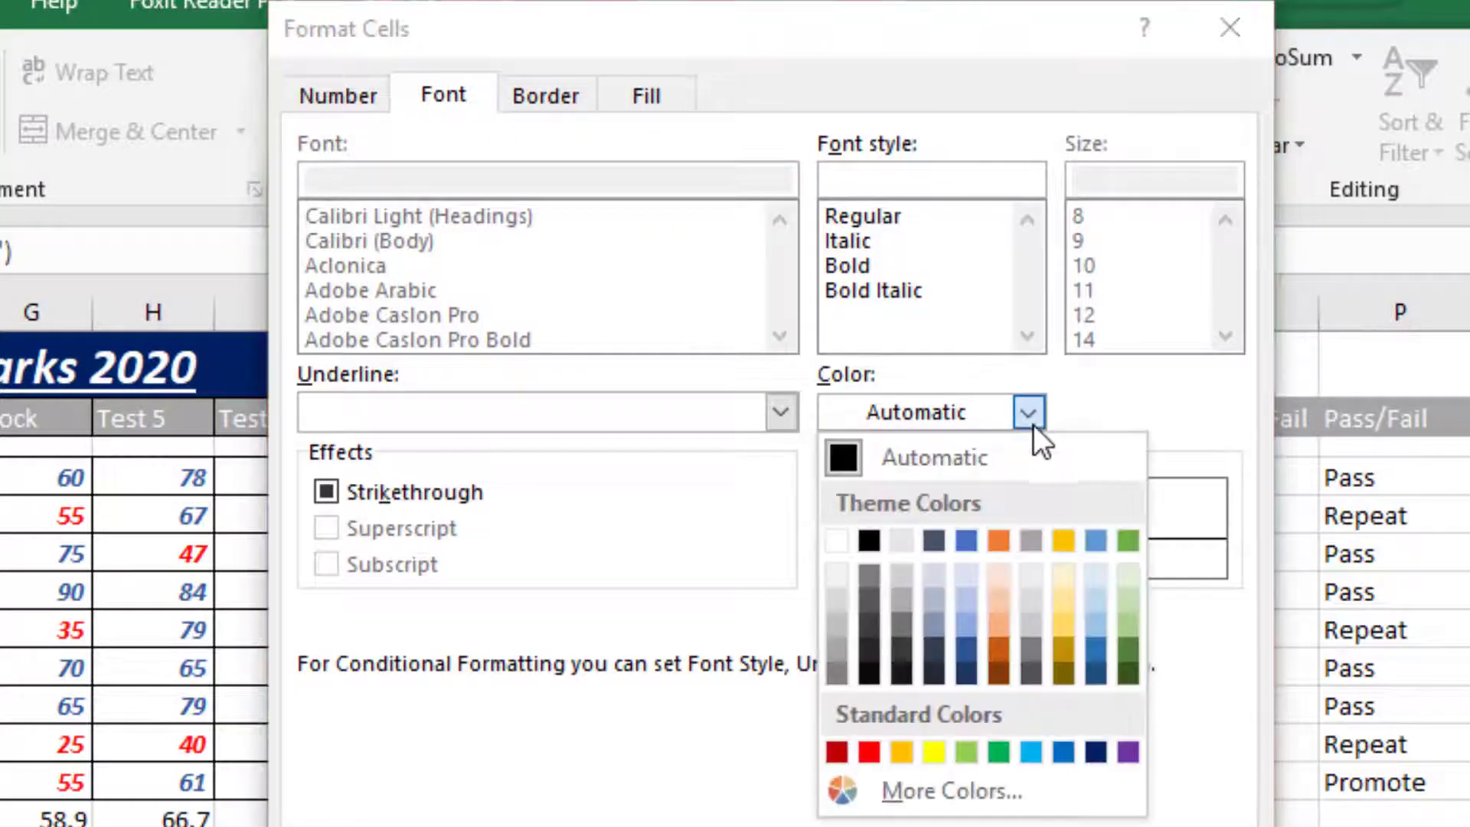
left_click(837, 545)
left_click(857, 289)
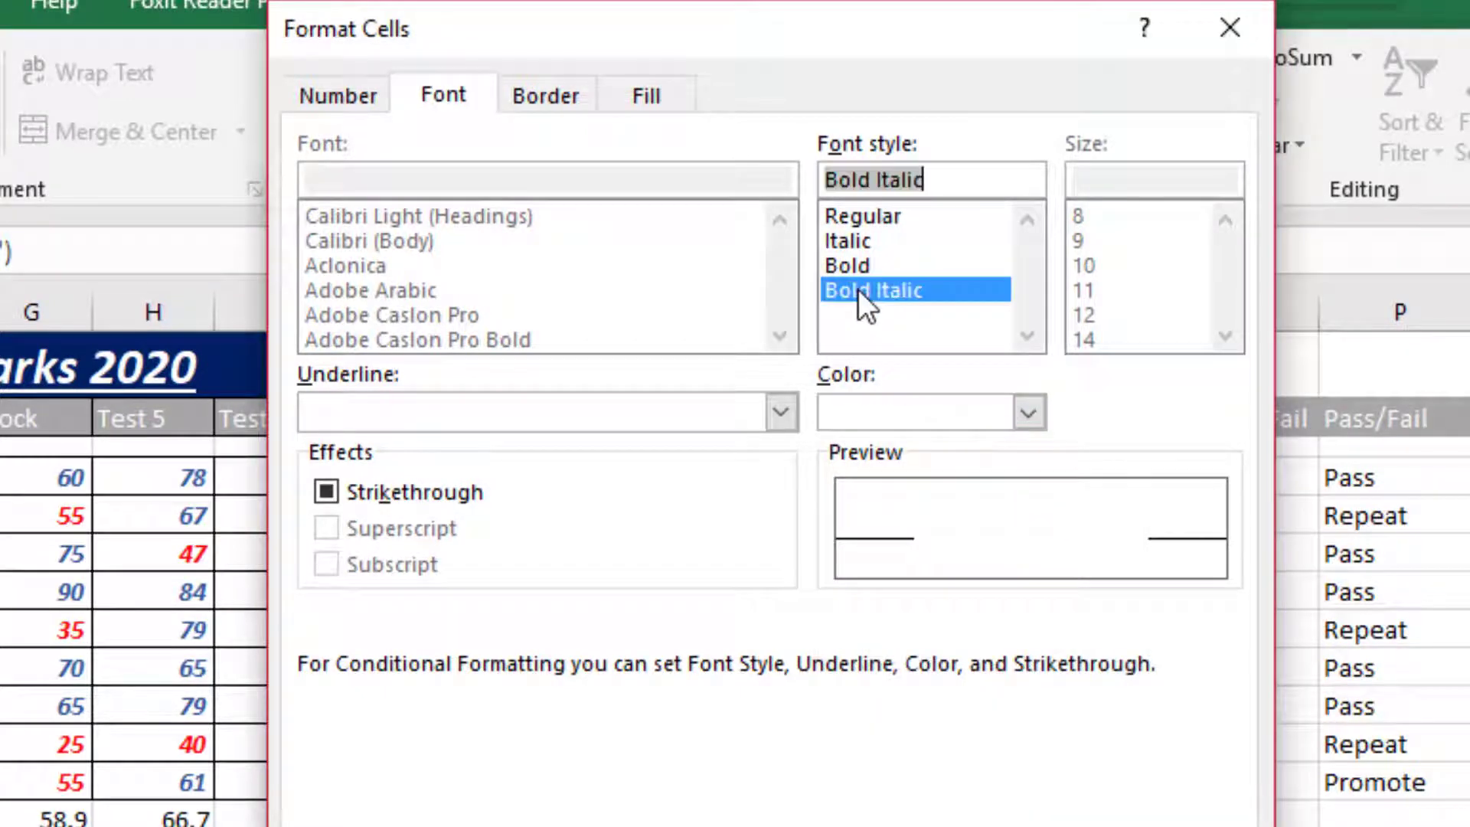
left_click(858, 260)
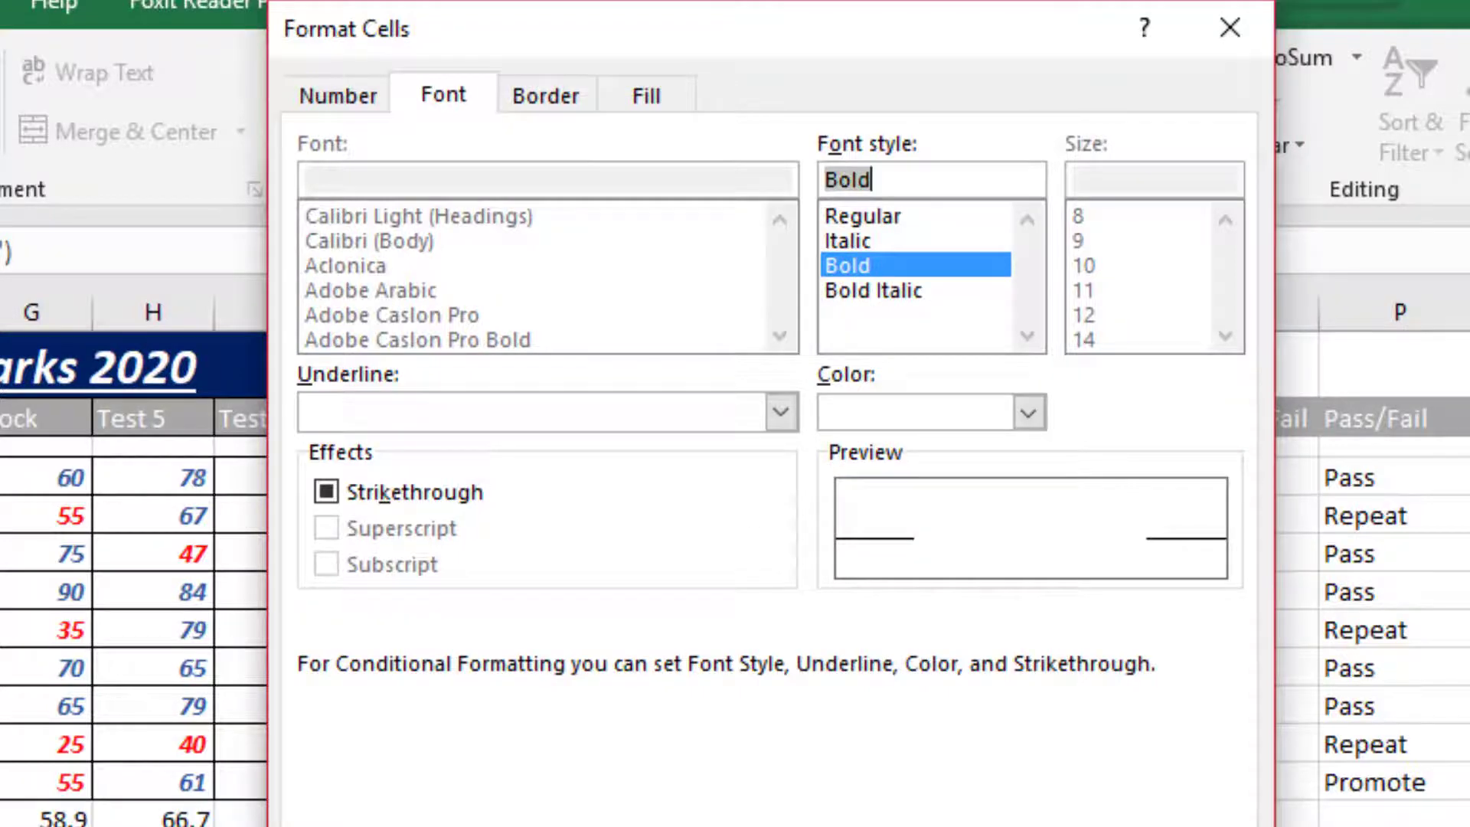
key("Return")
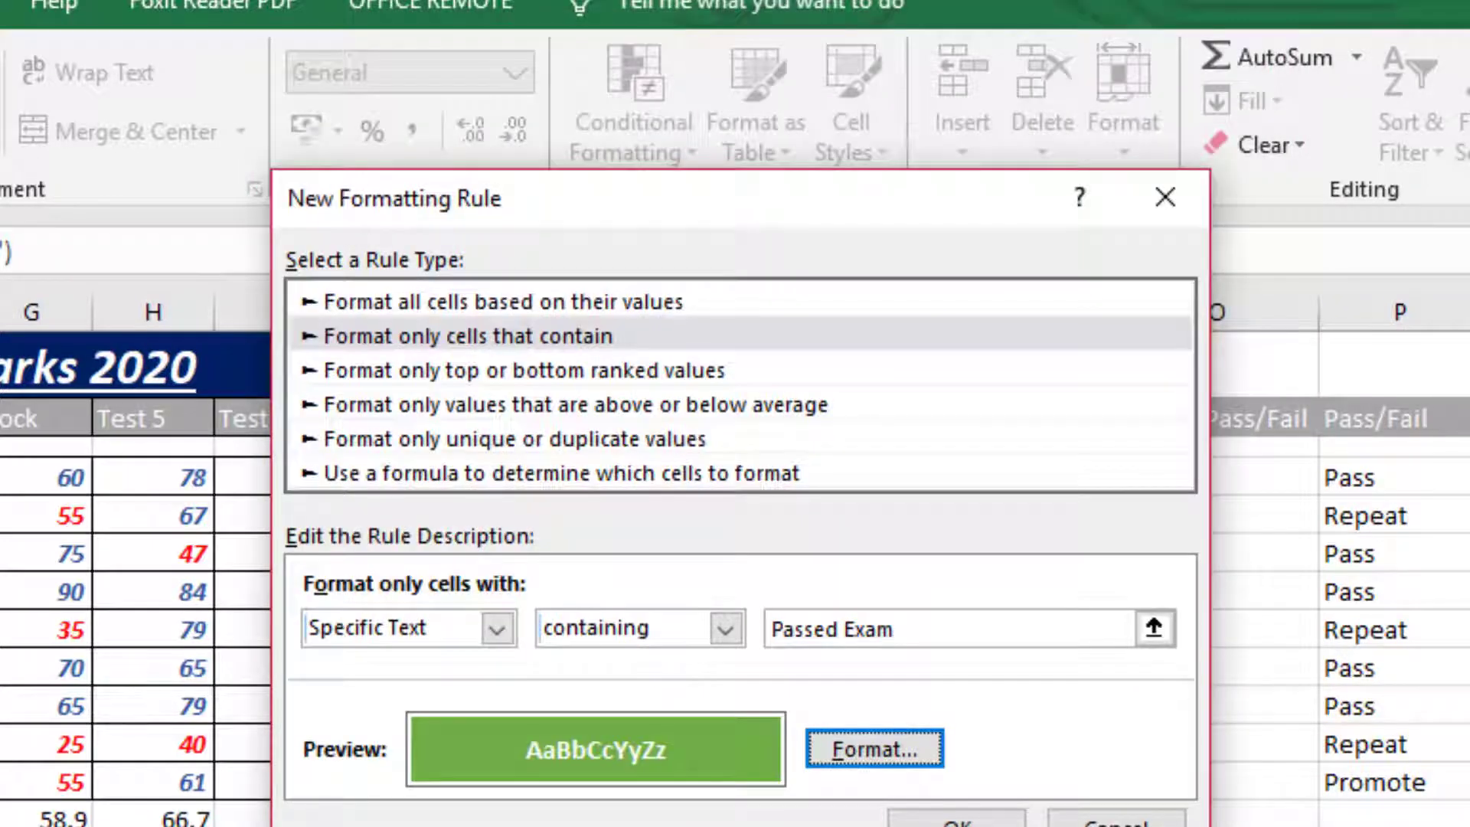
left_click(957, 820)
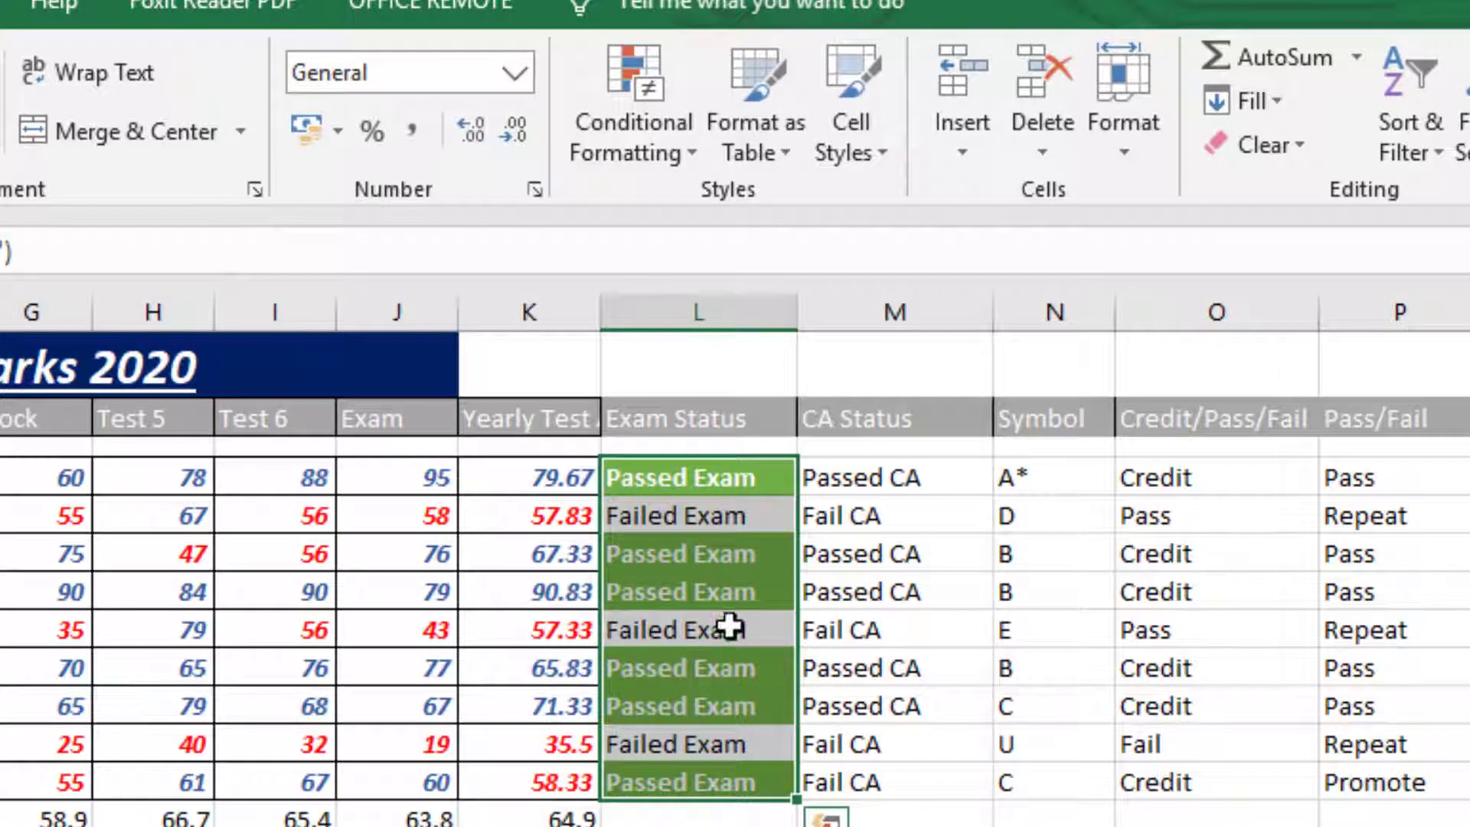
Start another conditional formatting rule on Exam Status cells L4:L12, using the type that formats only cells that contain.
left_click(674, 491)
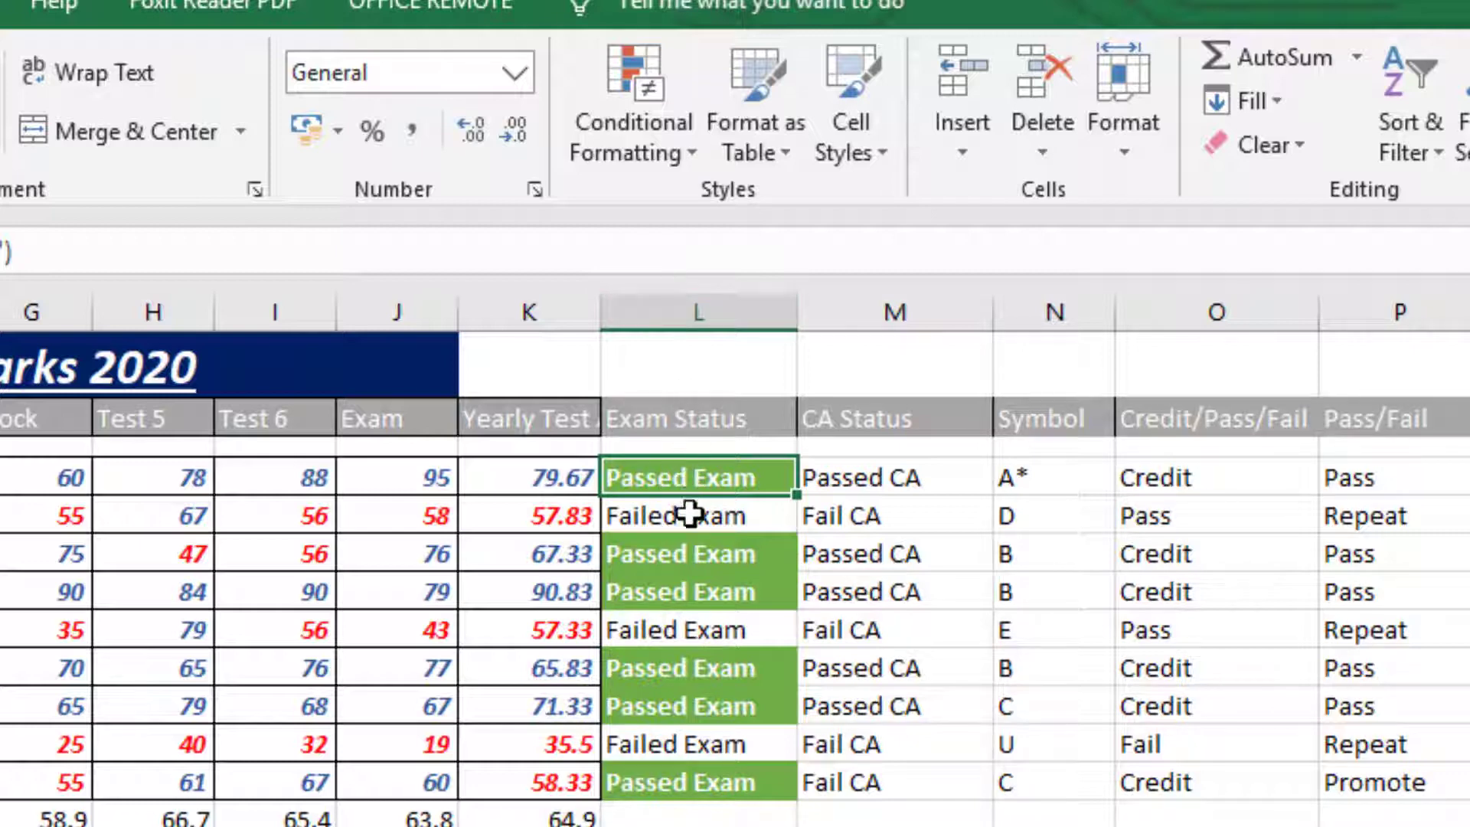
left_click_drag(690, 515, 689, 781)
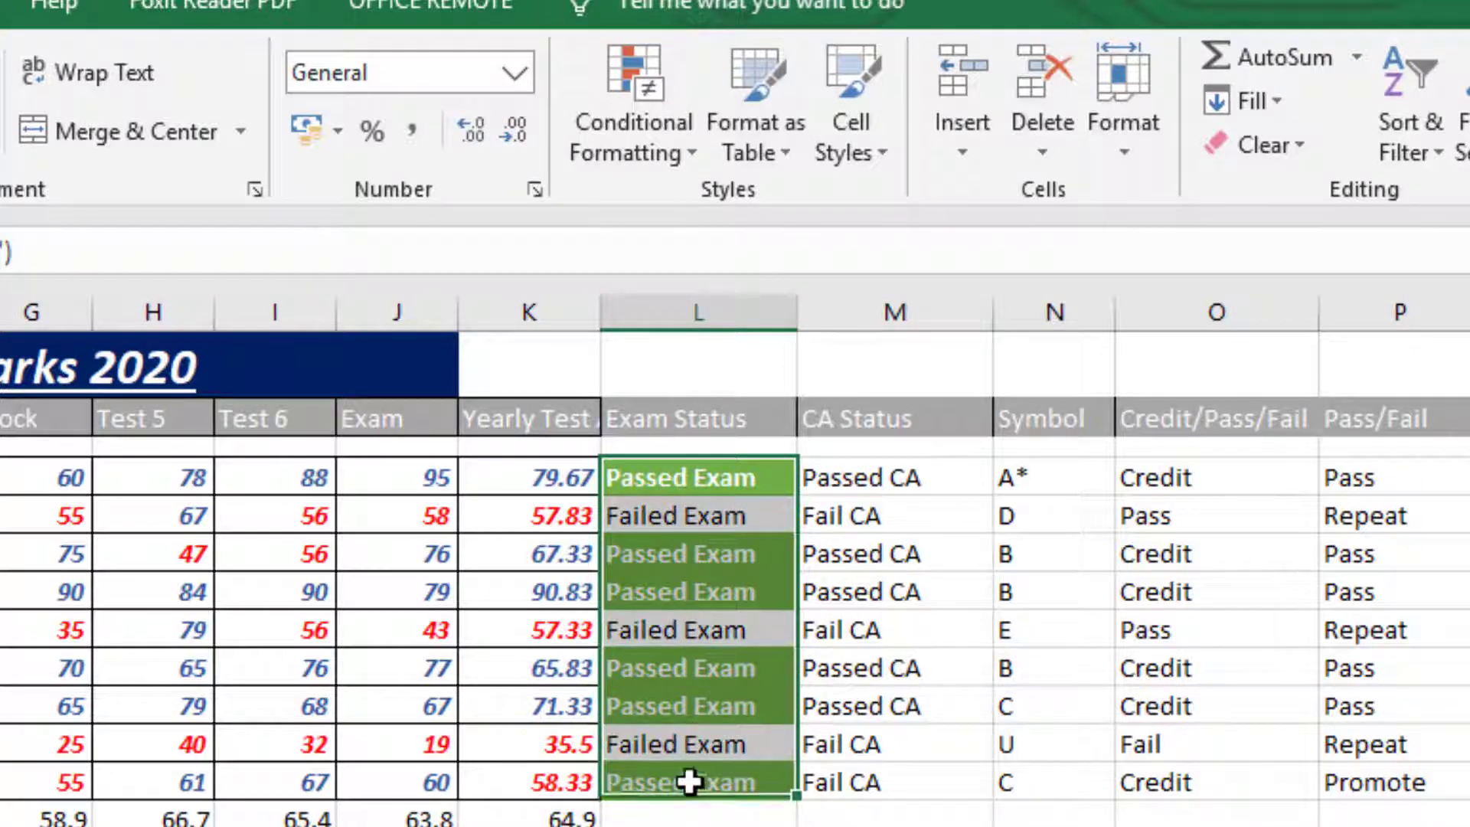
left_click(686, 149)
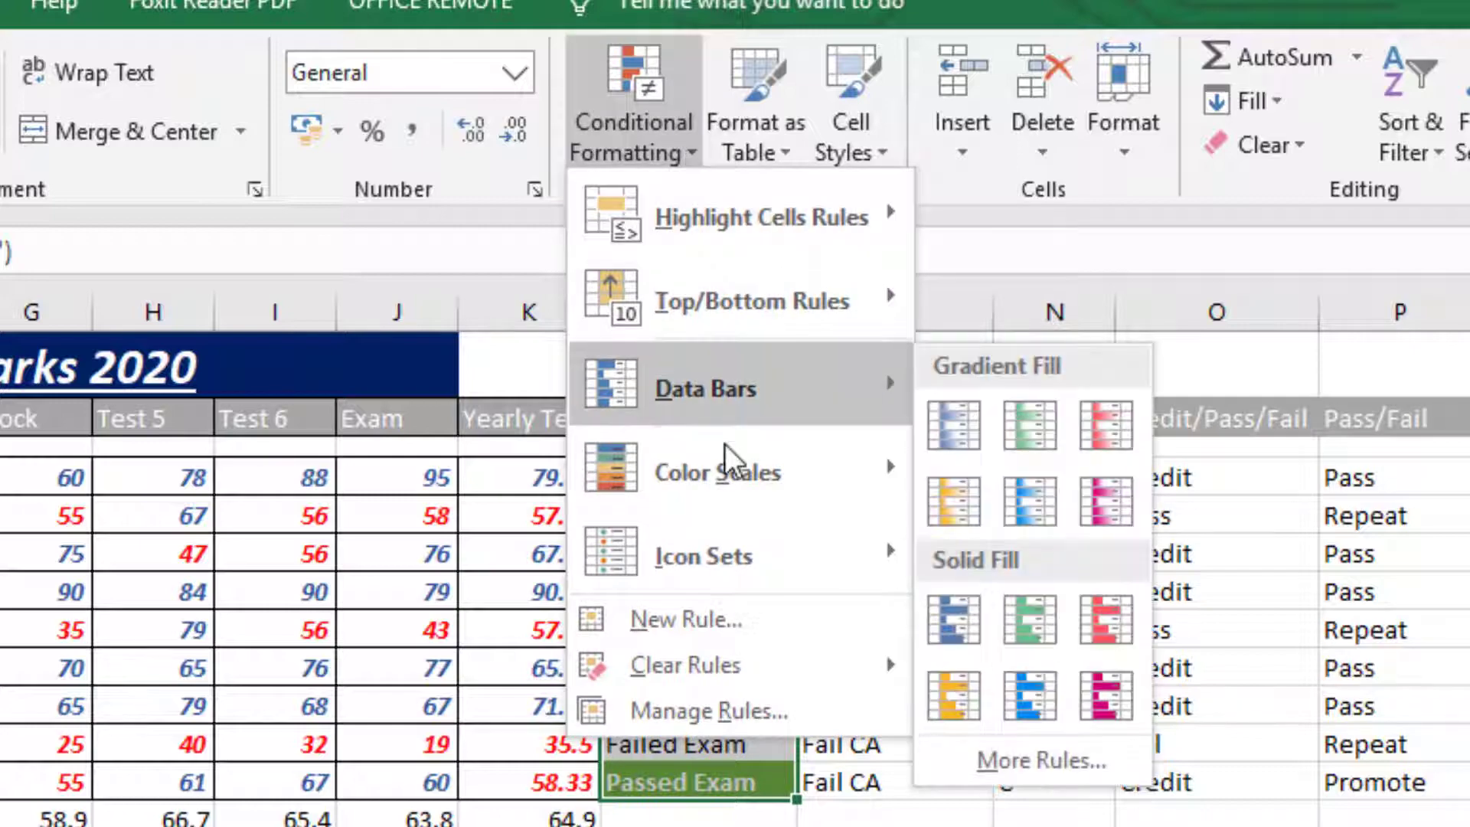
mouse_move(731, 650)
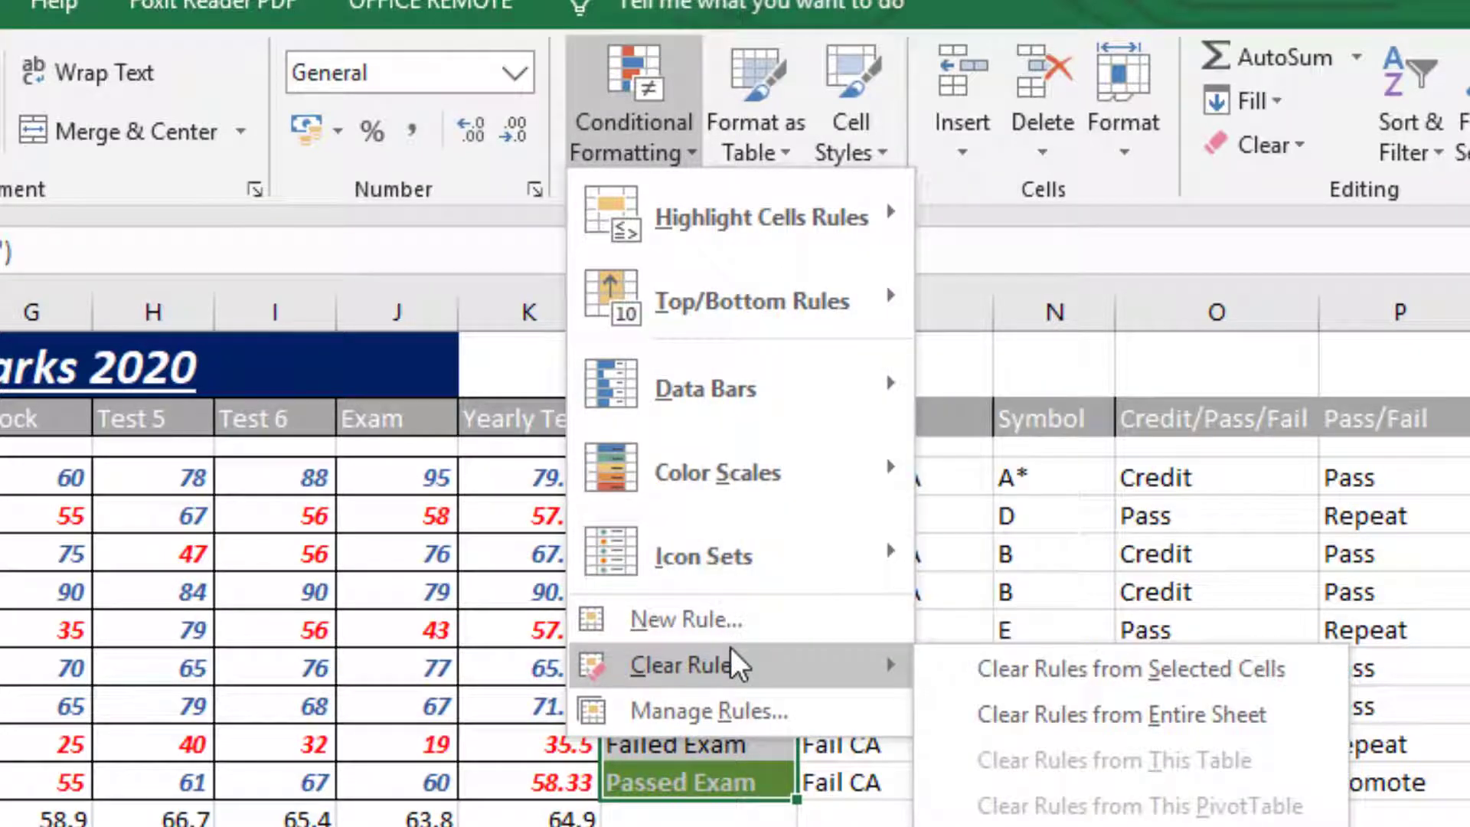
left_click(719, 629)
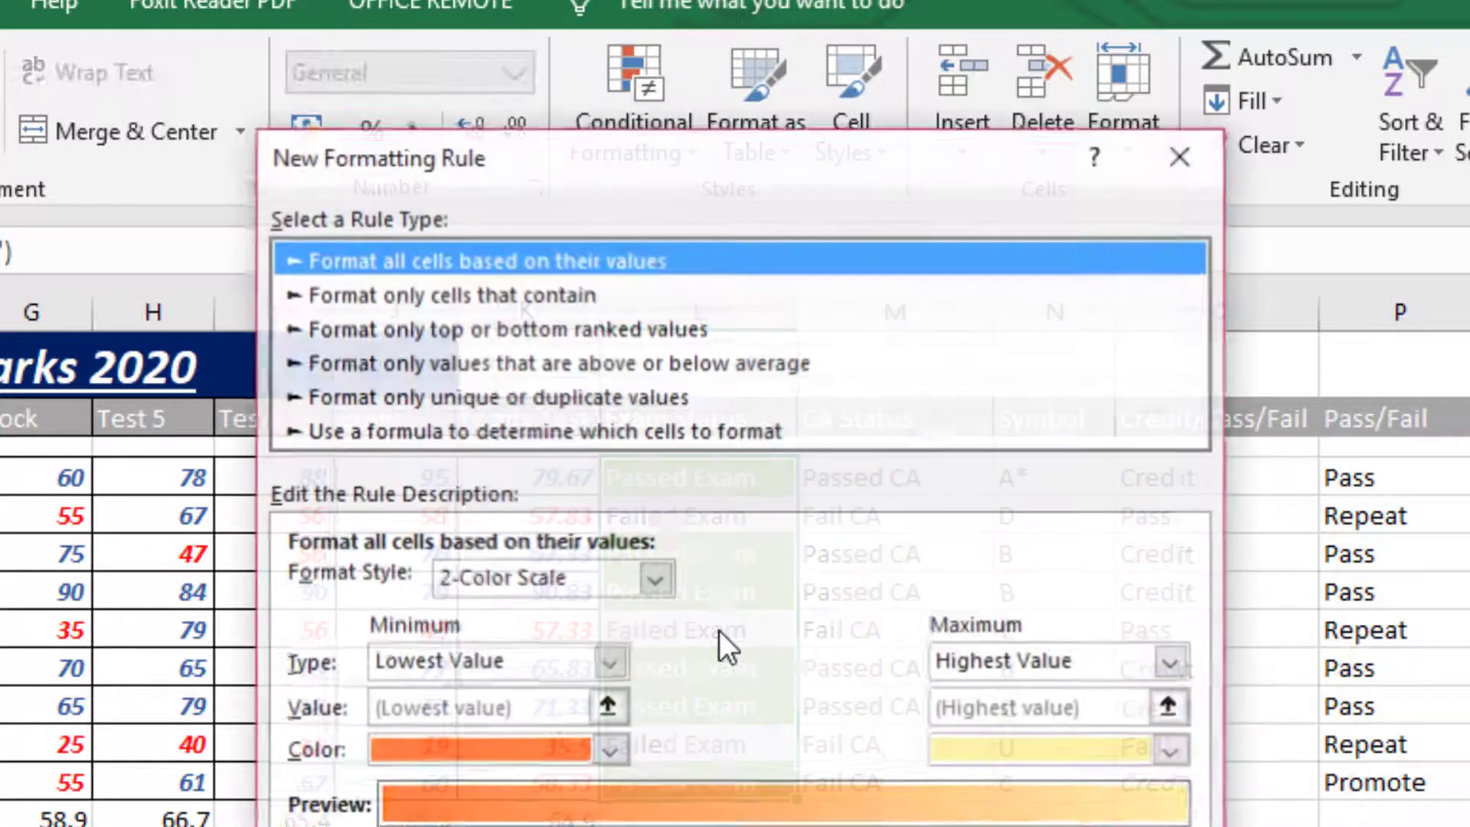
left_click(539, 294)
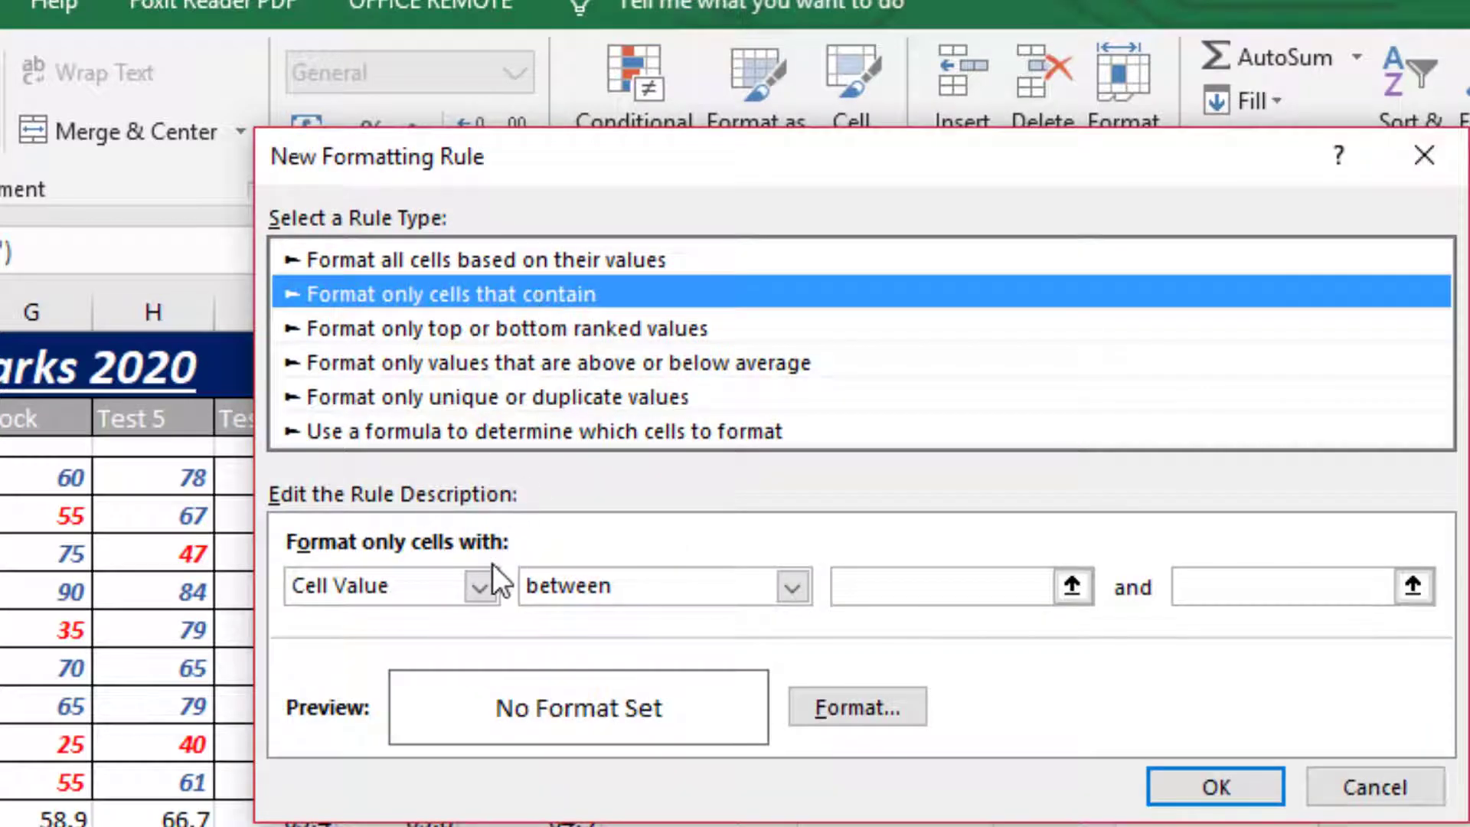
Set the new rule to format cells with specific text containing "Fail Exam".
left_click(480, 586)
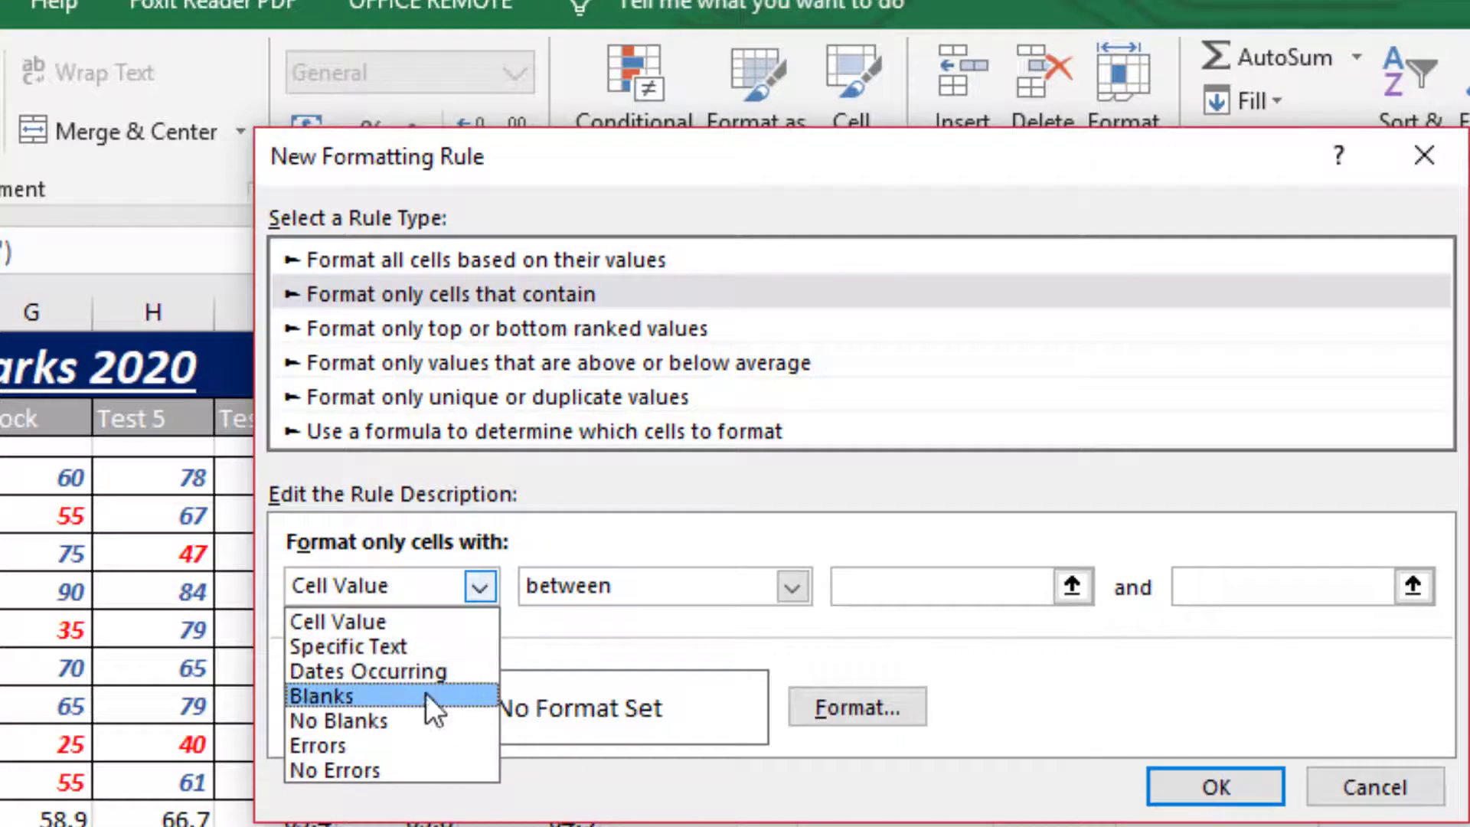
left_click(424, 651)
left_click(758, 588)
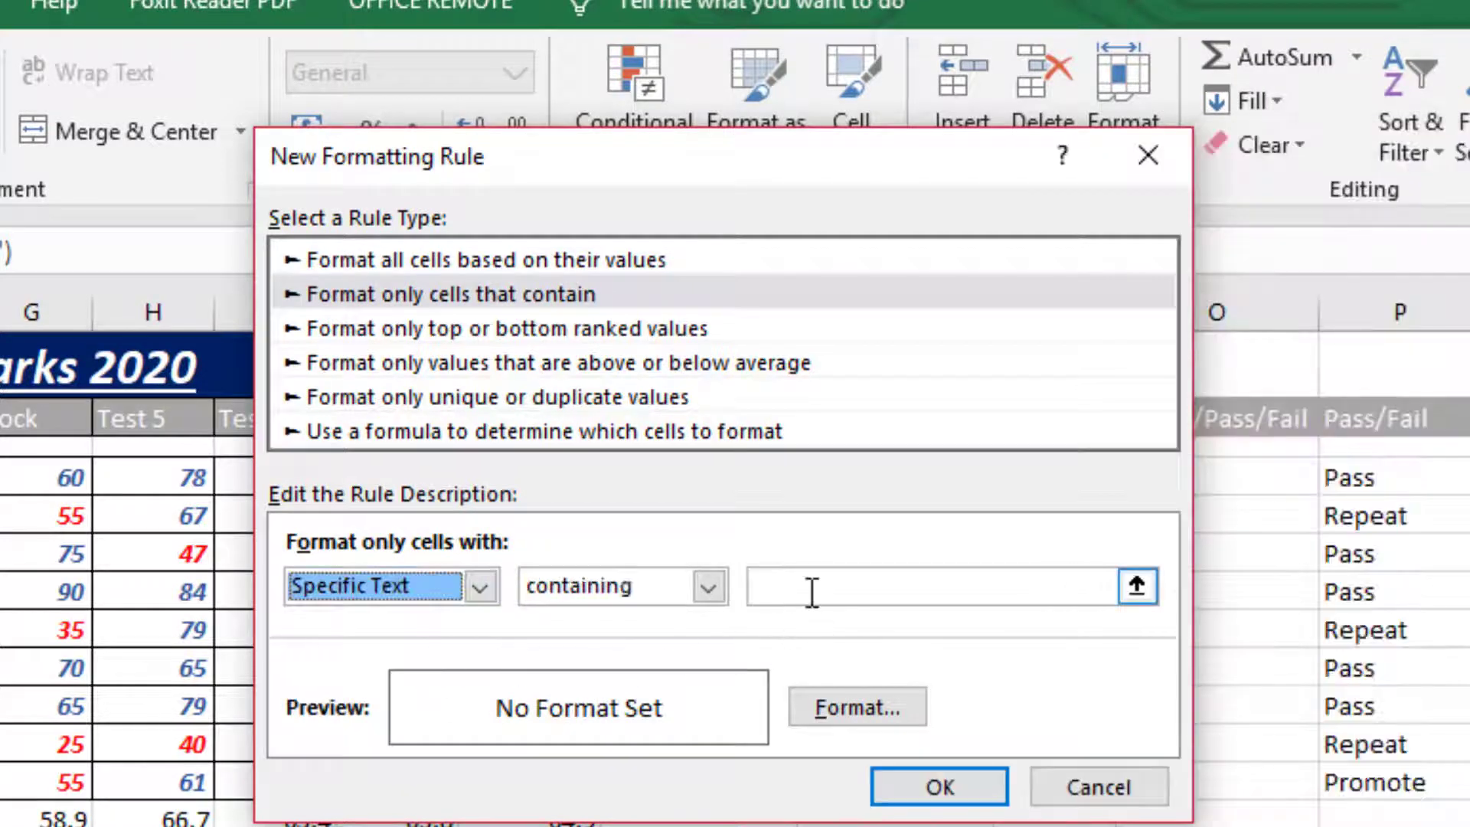
type("Fa")
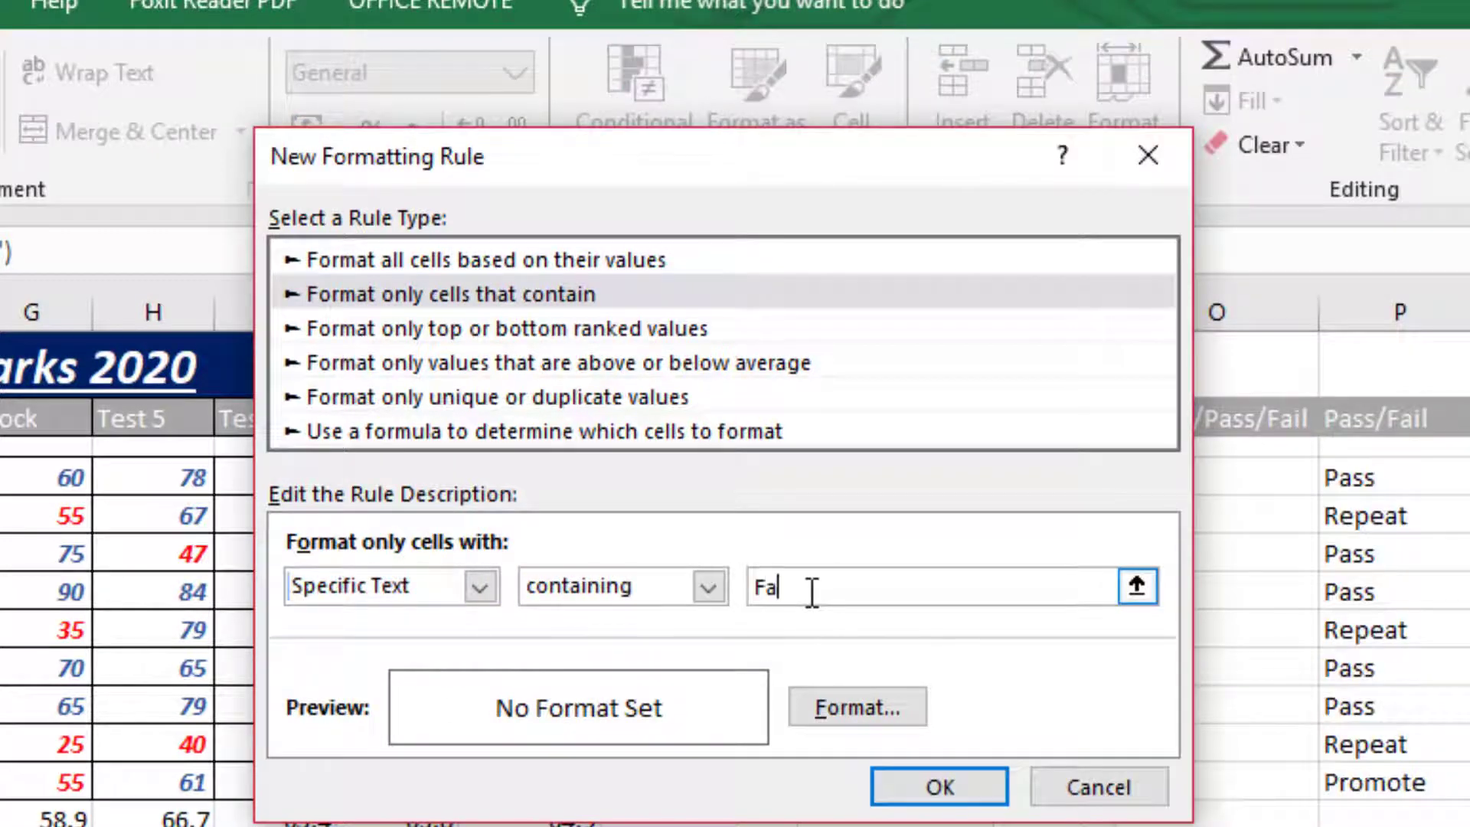
type("il Exam")
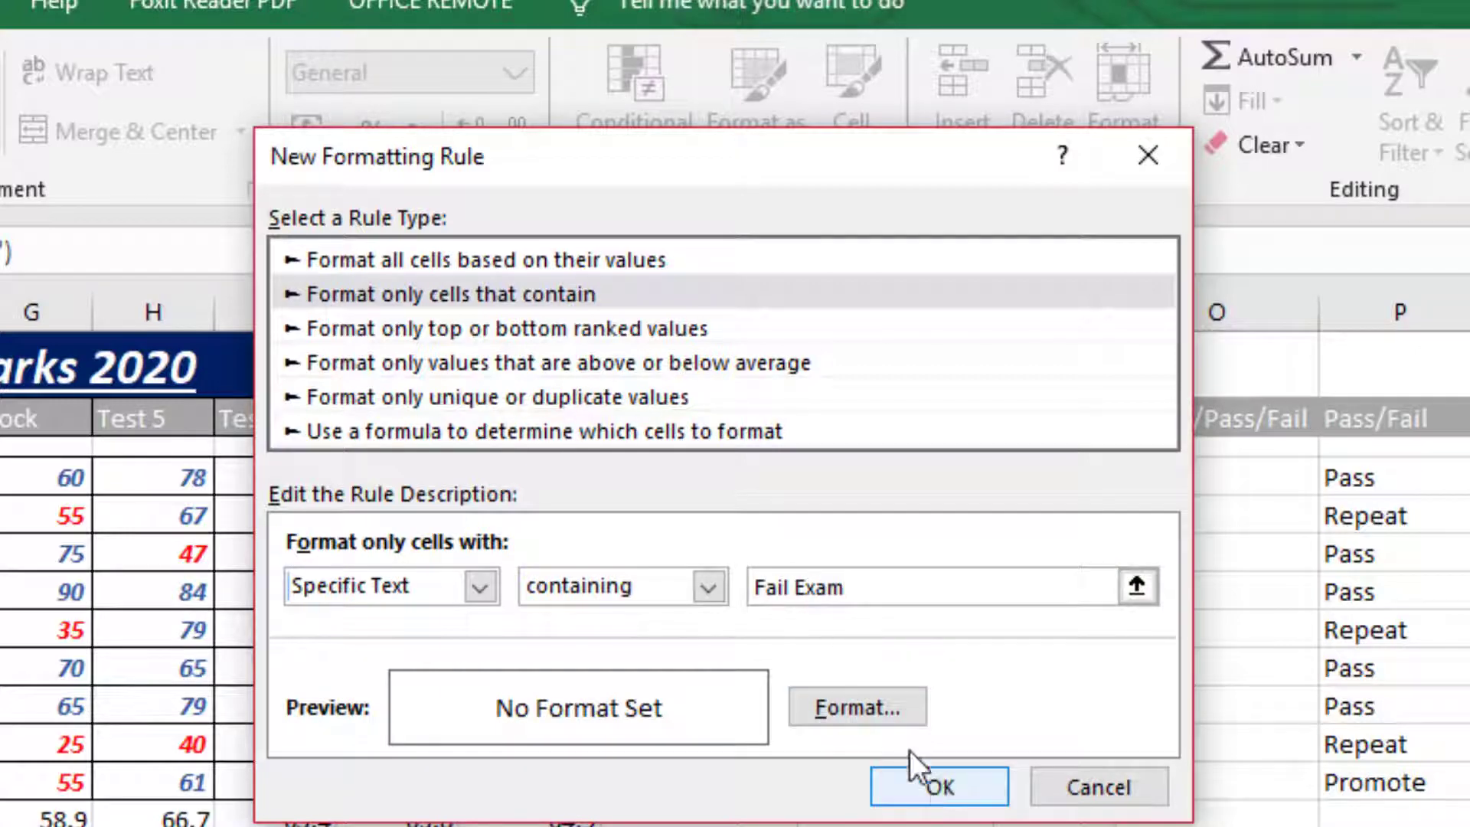
Give the "Fail Exam" rule's format a standard red background fill.
left_click(883, 701)
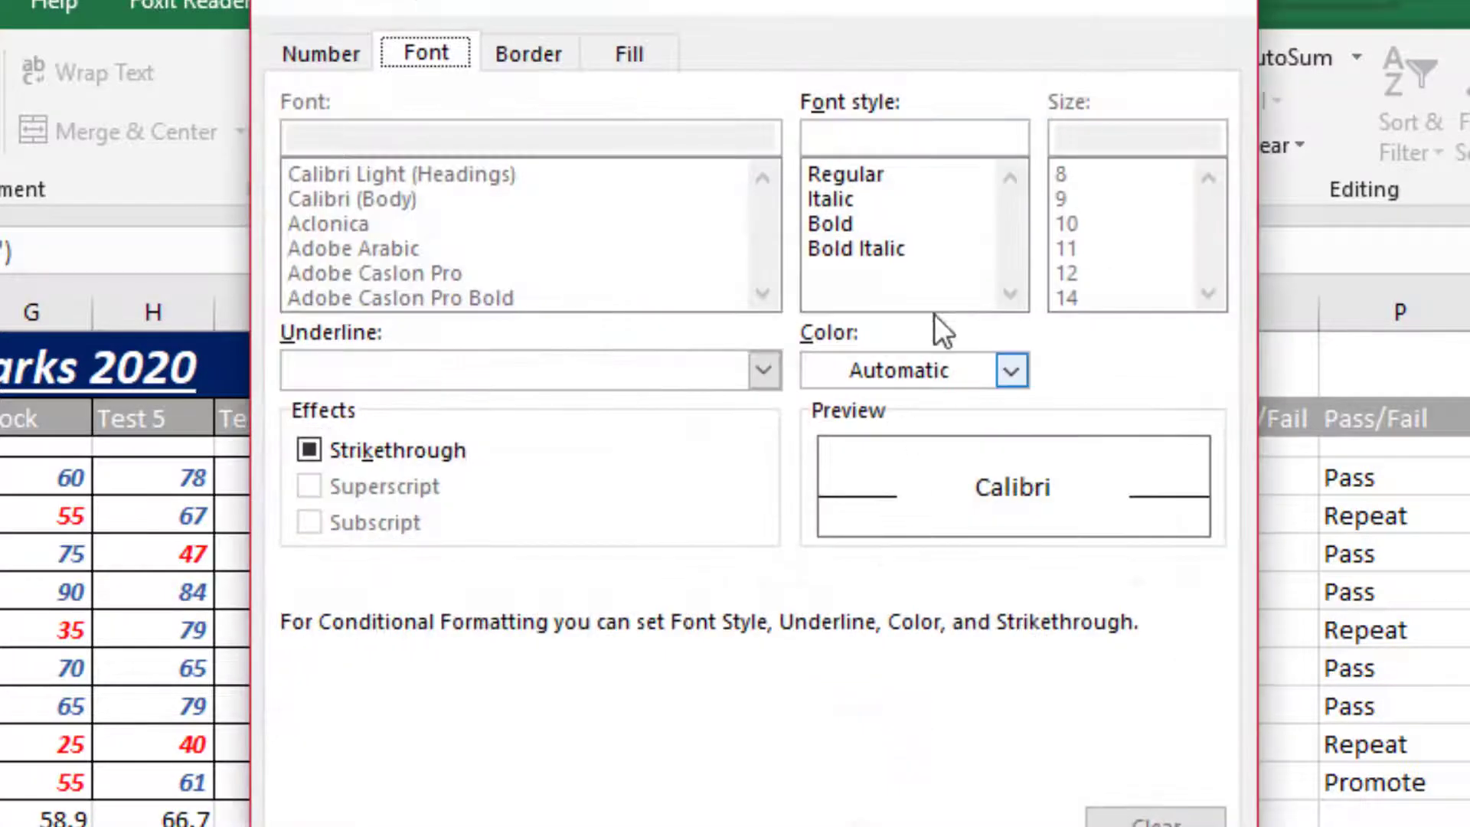
left_click(617, 61)
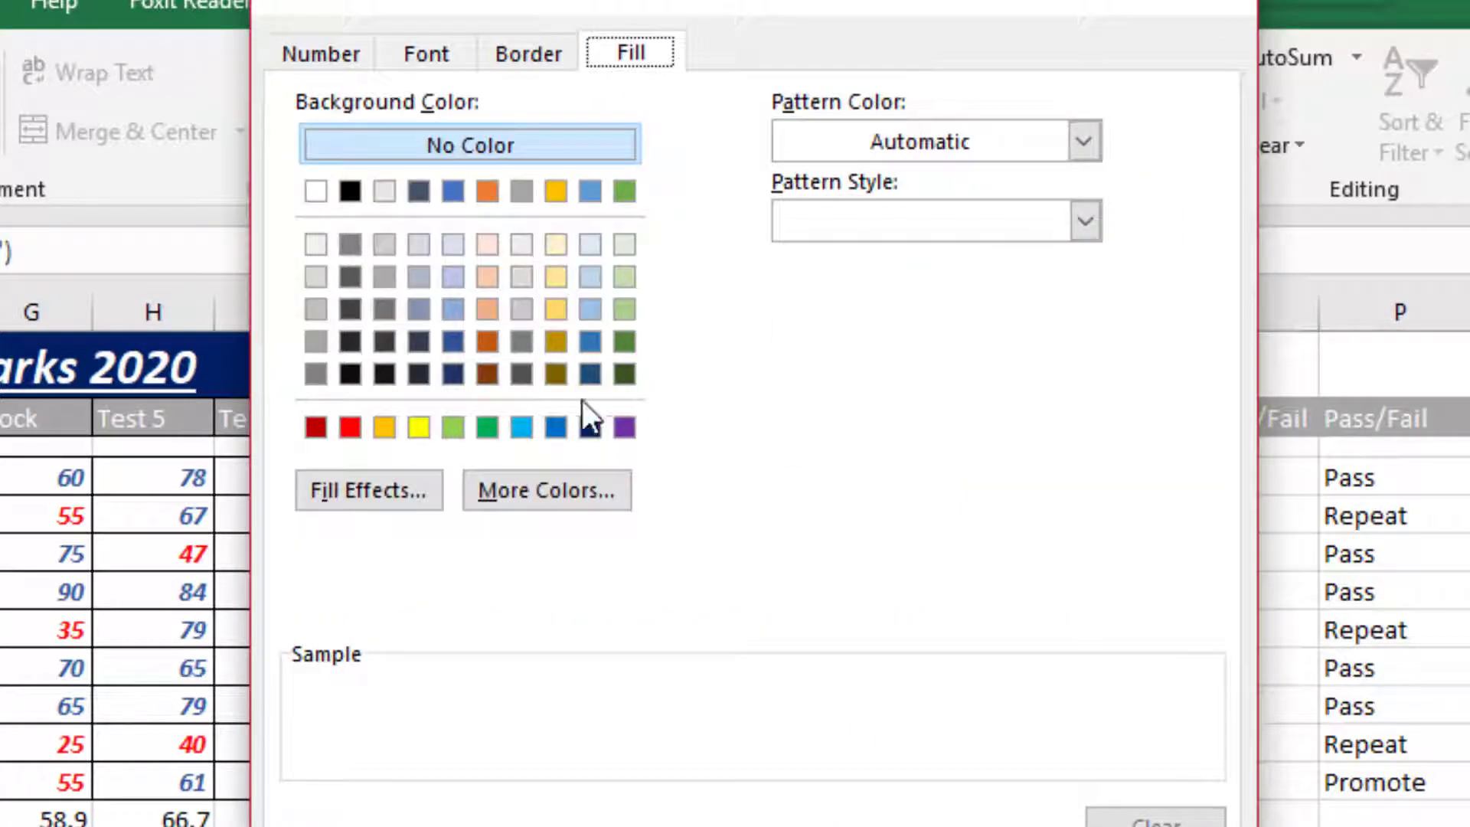
left_click(349, 425)
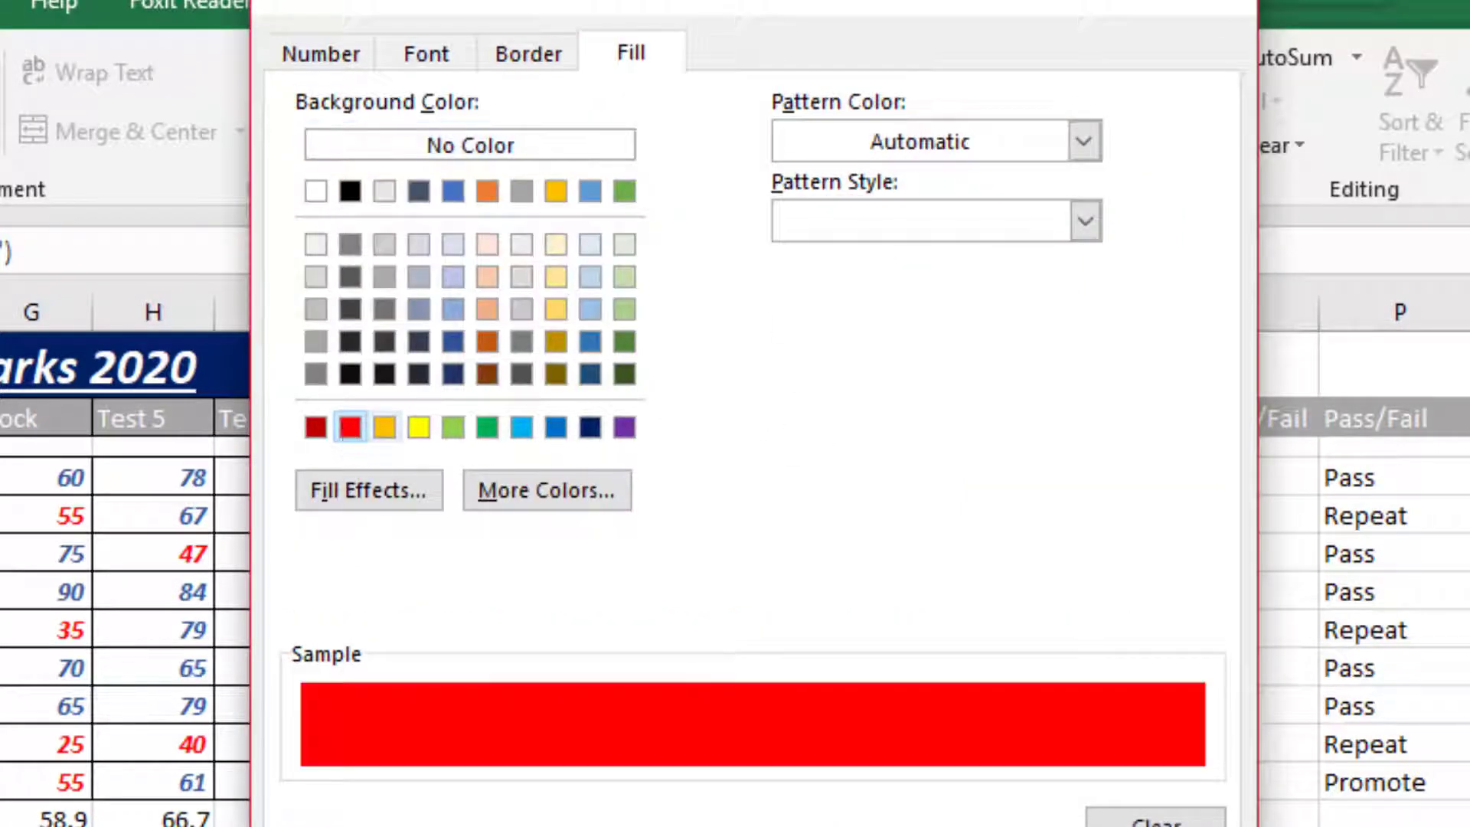
key("Return")
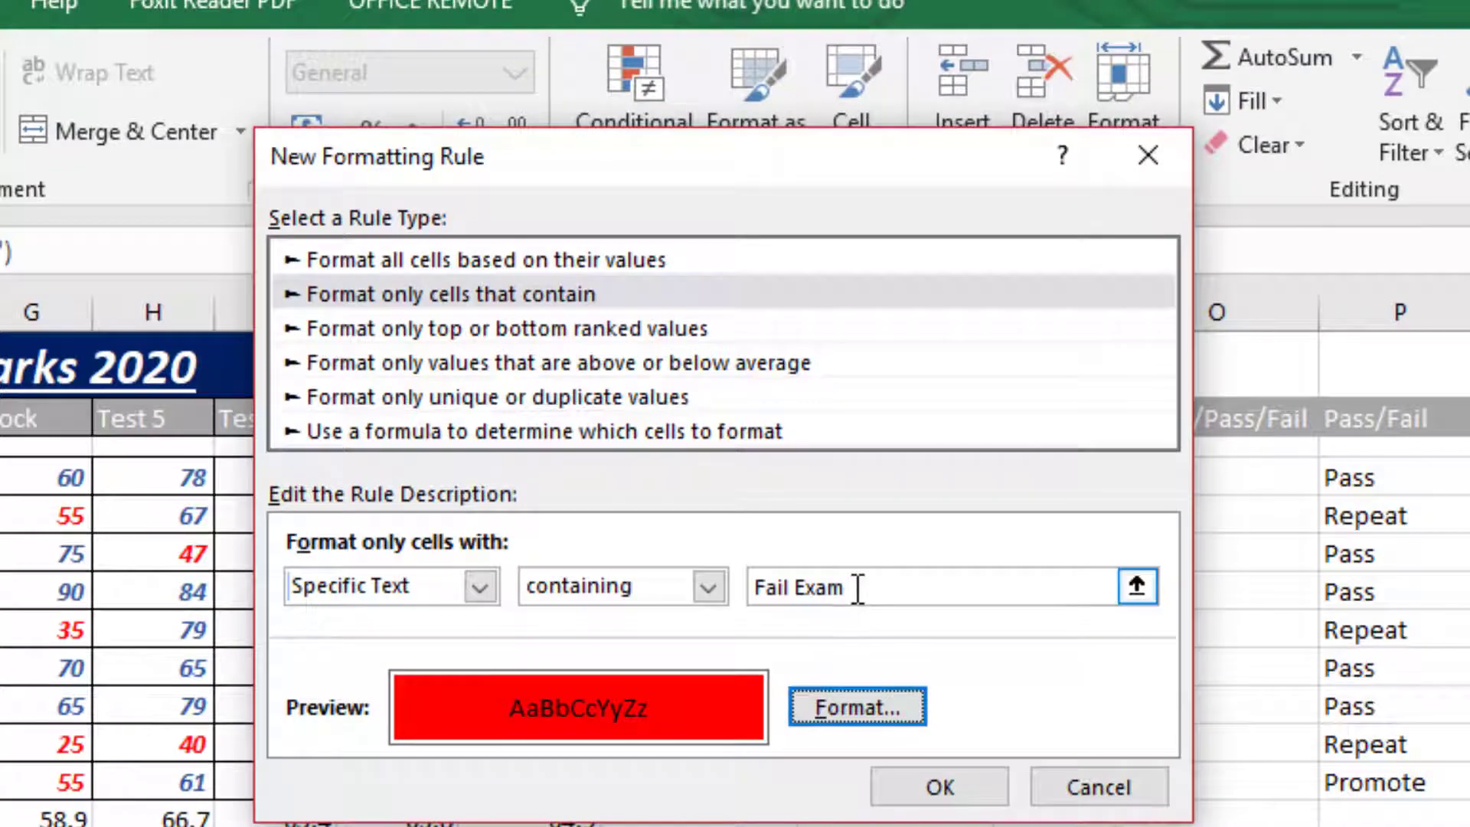
Set the "Fail Exam" rule's font color to white and apply the rule to the Exam Status cells.
left_click(856, 714)
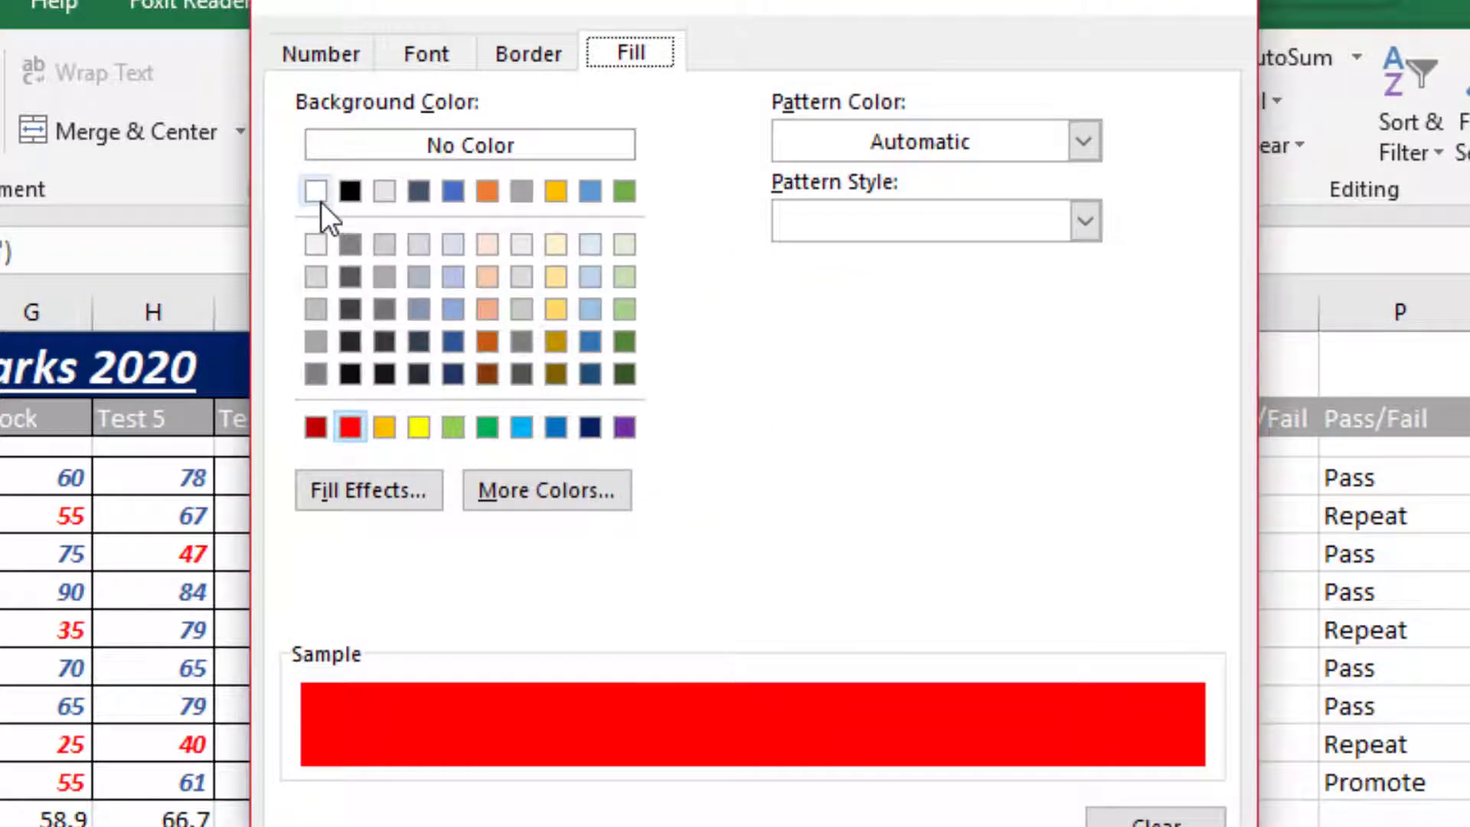
left_click(436, 54)
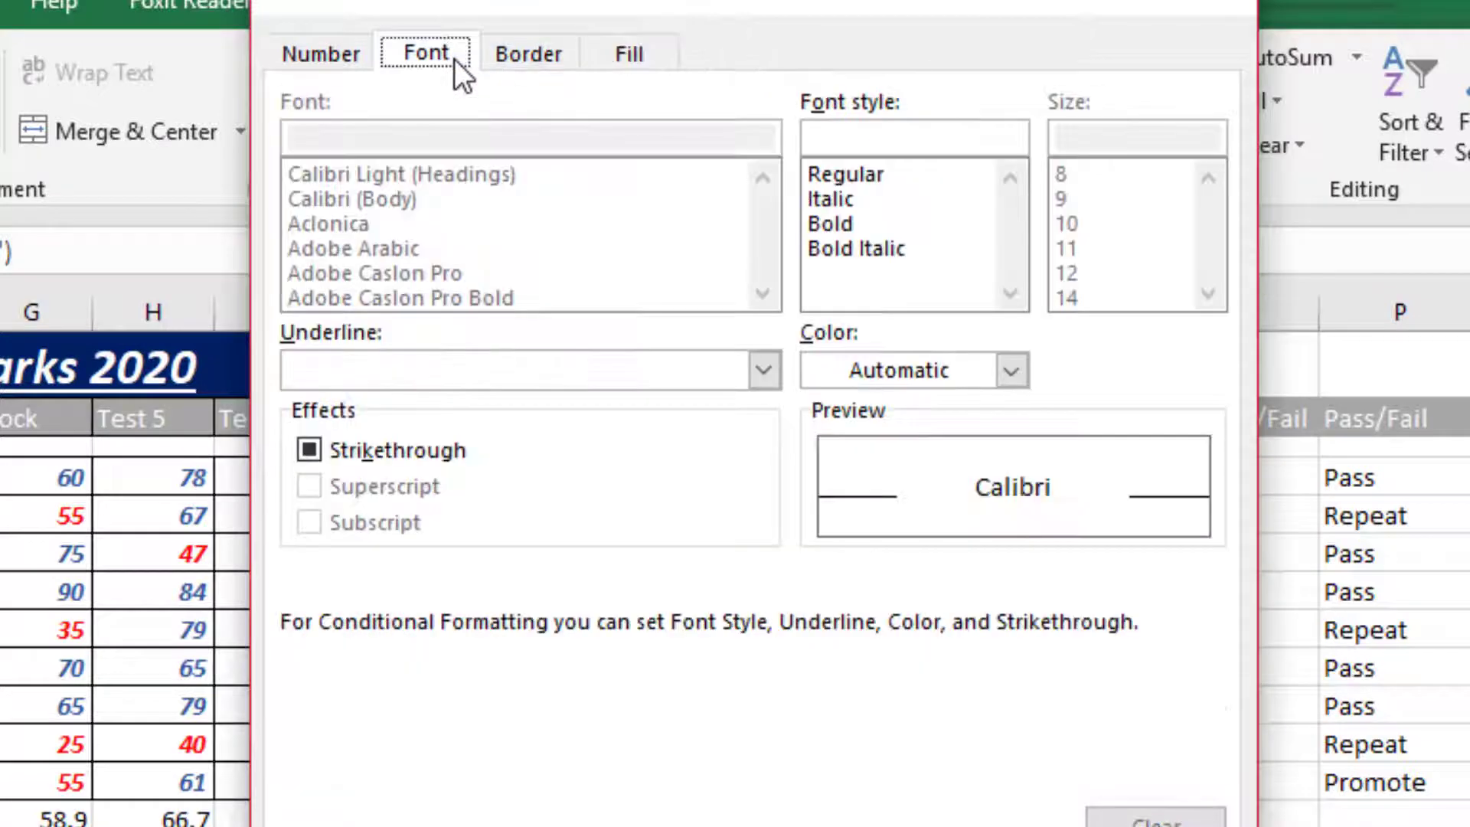
left_click(873, 382)
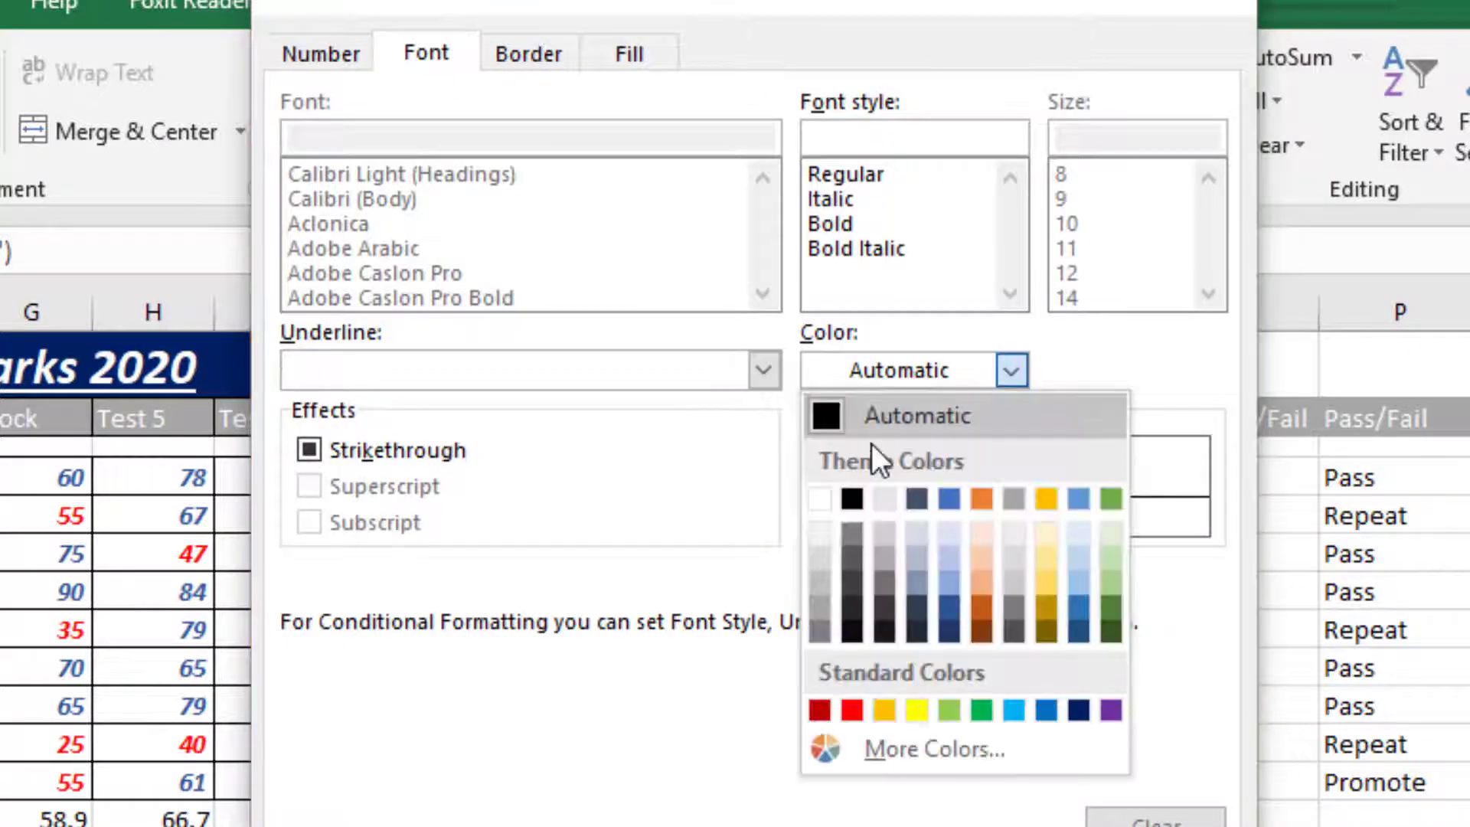
left_click(820, 499)
left_click(1016, 826)
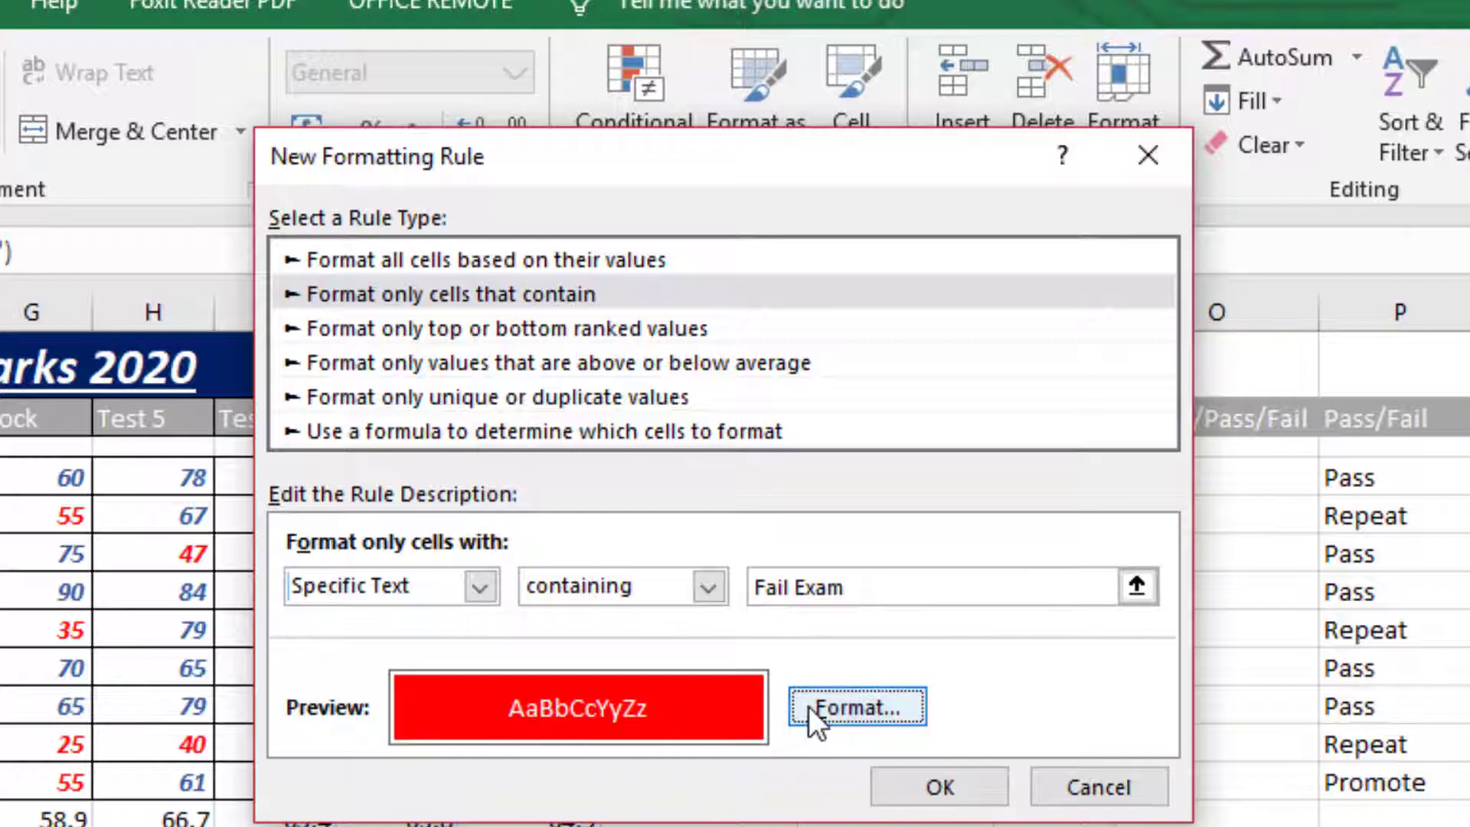
left_click(902, 773)
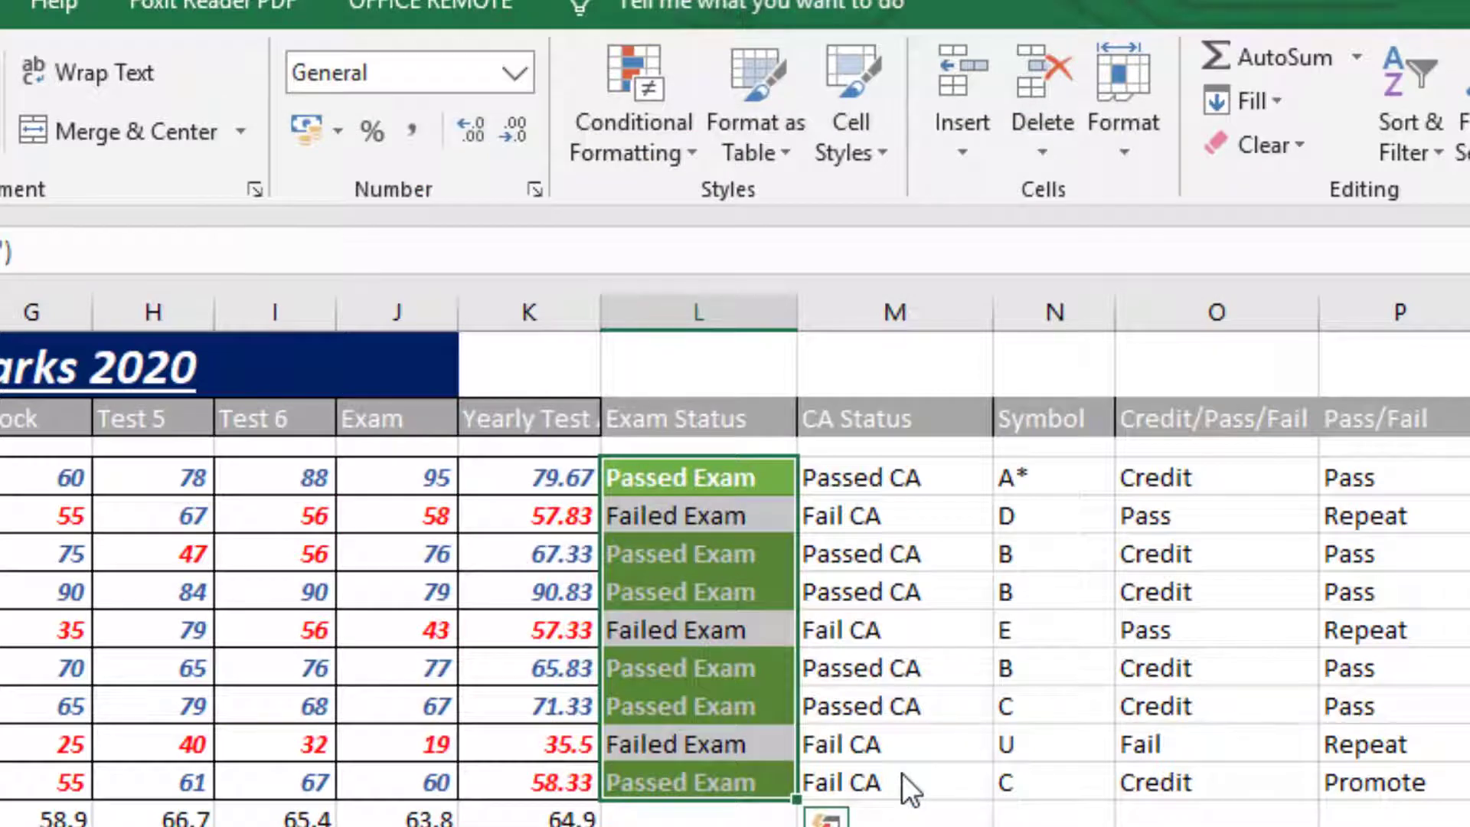
Inspect the failed Exam Status cells and review the conditional formatting rules on L4:L12.
left_click(747, 630)
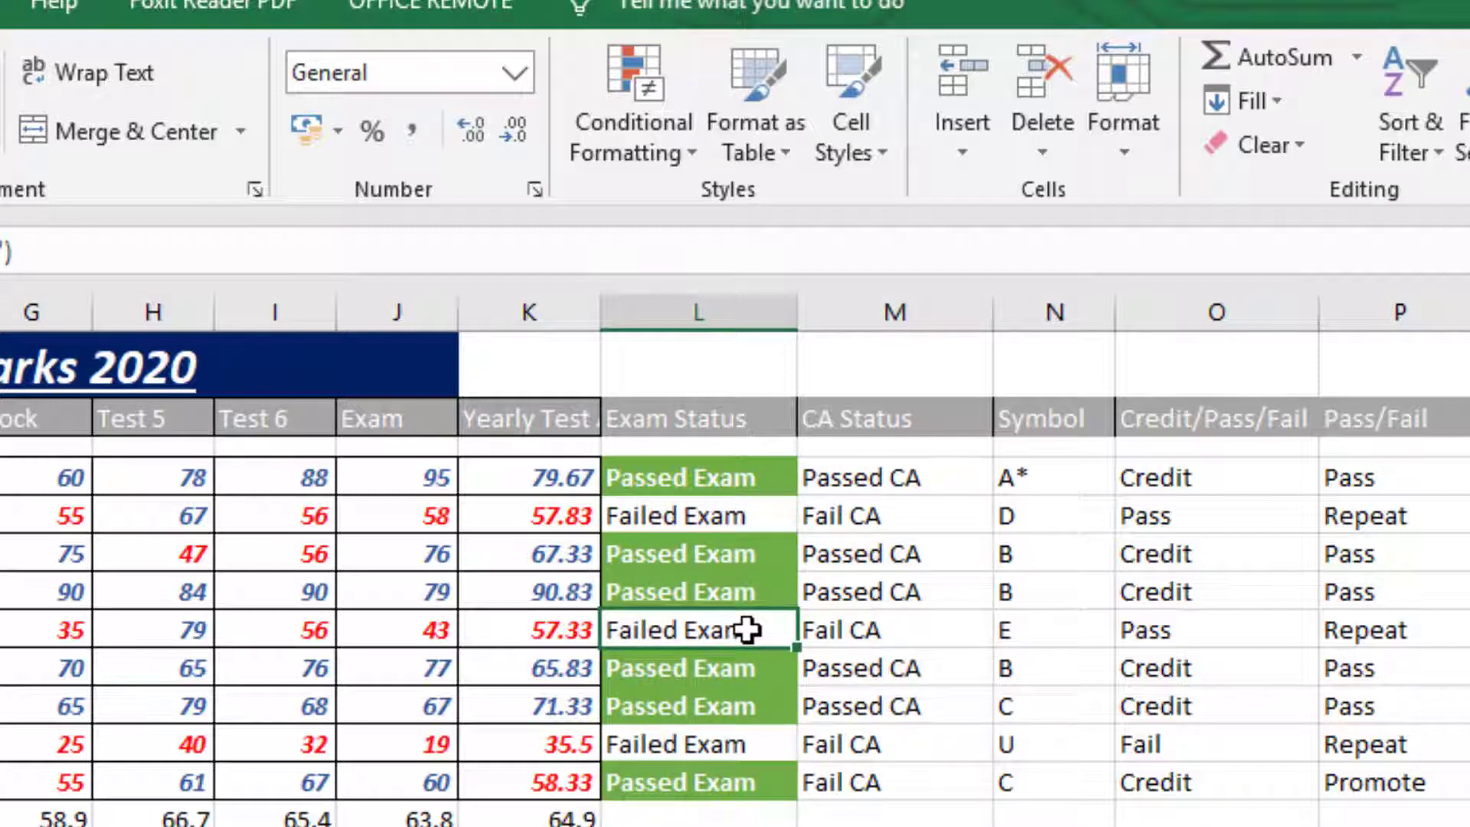
left_click(732, 517)
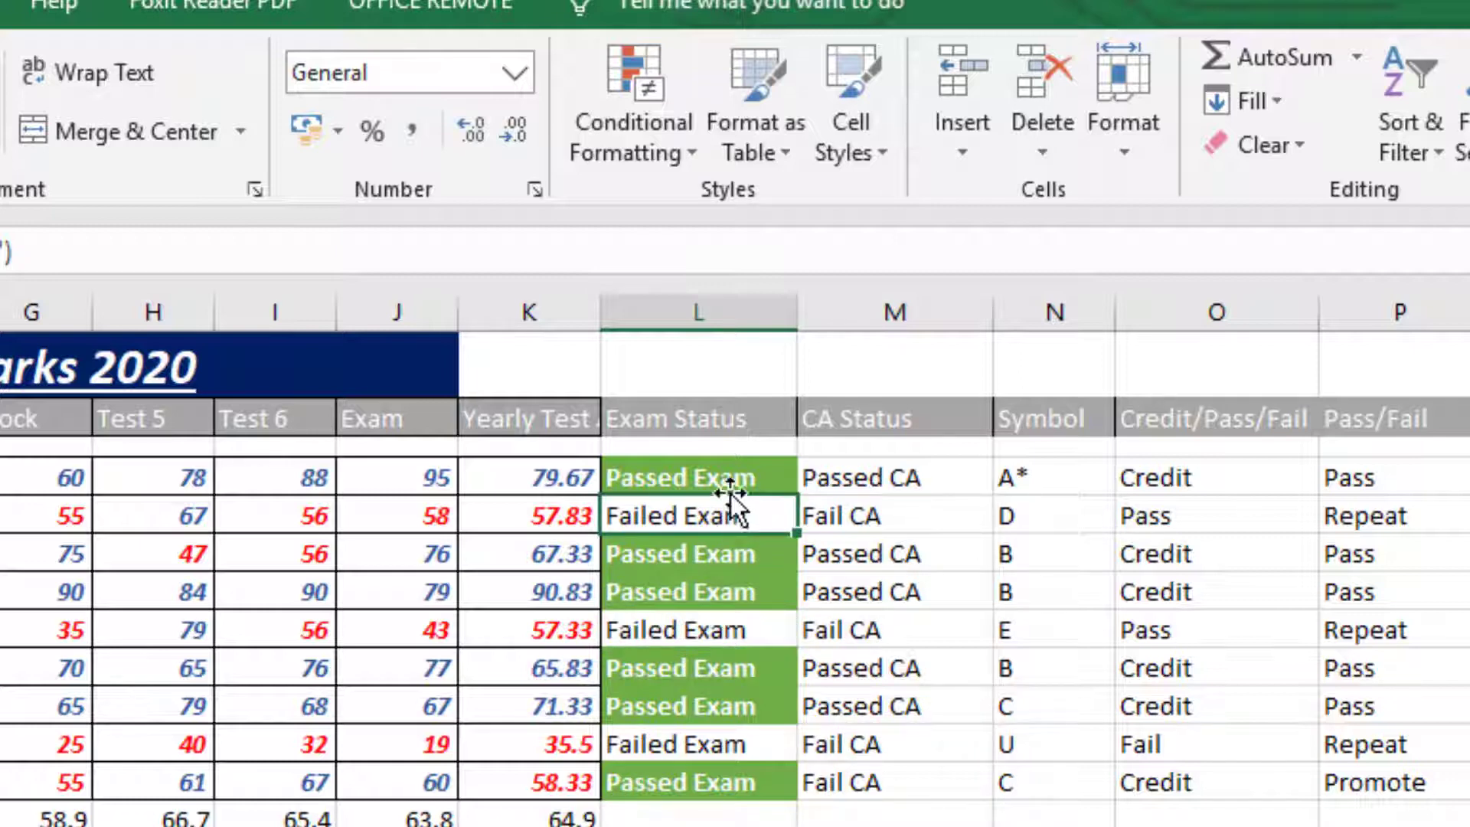
left_click_drag(728, 479, 708, 780)
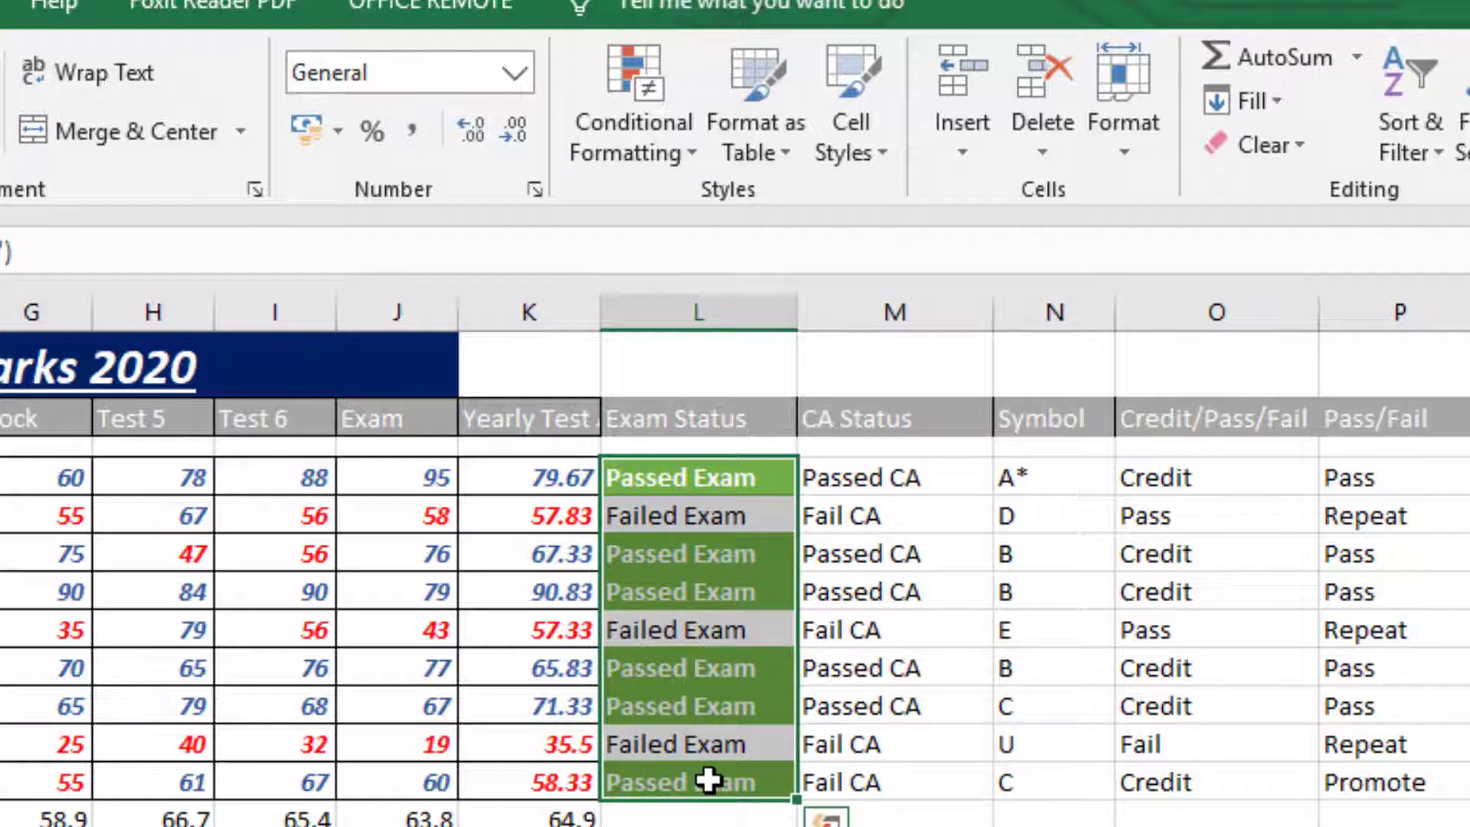
left_click(689, 153)
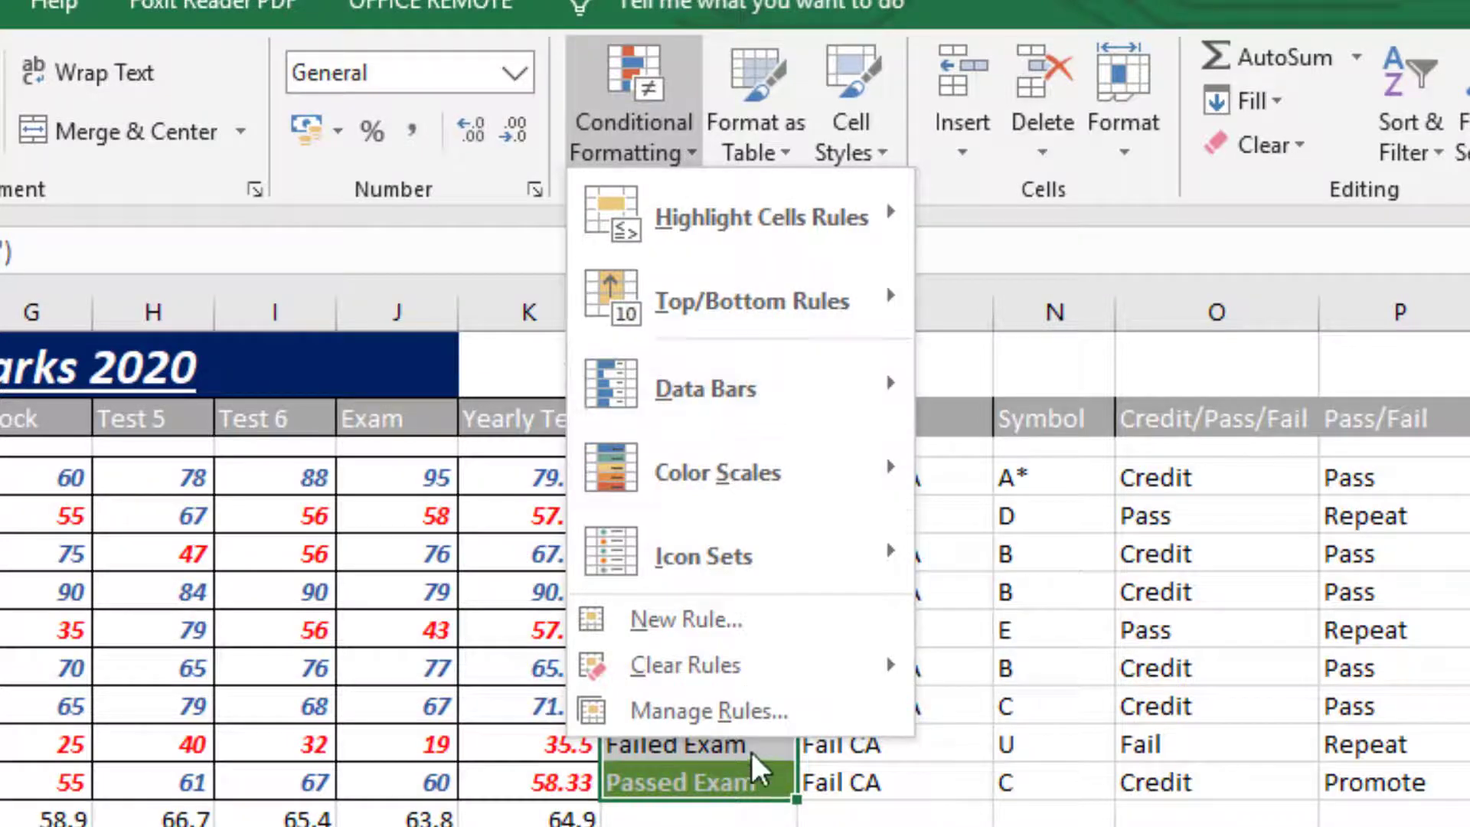
left_click(732, 714)
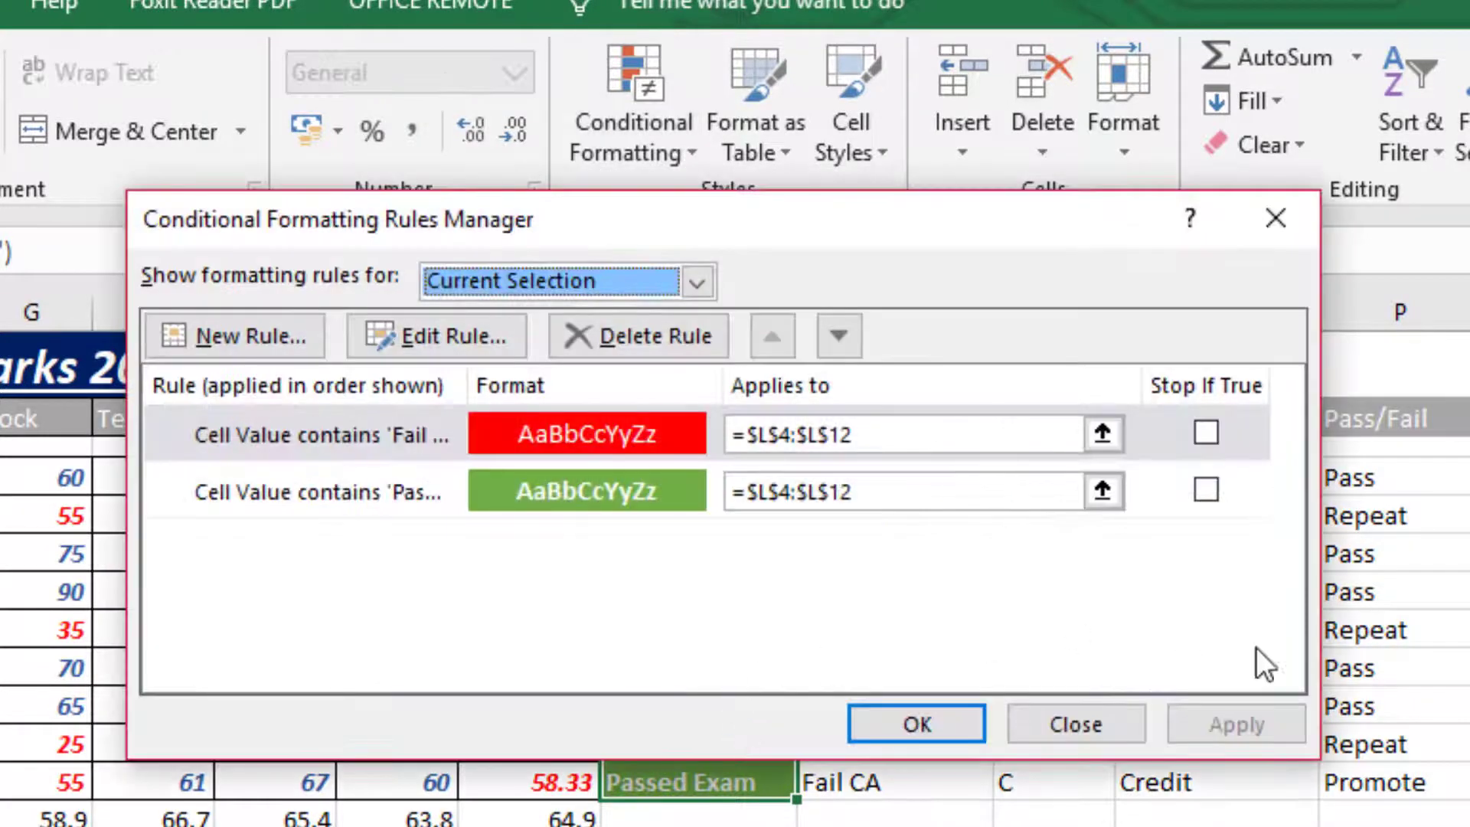
left_click(1092, 734)
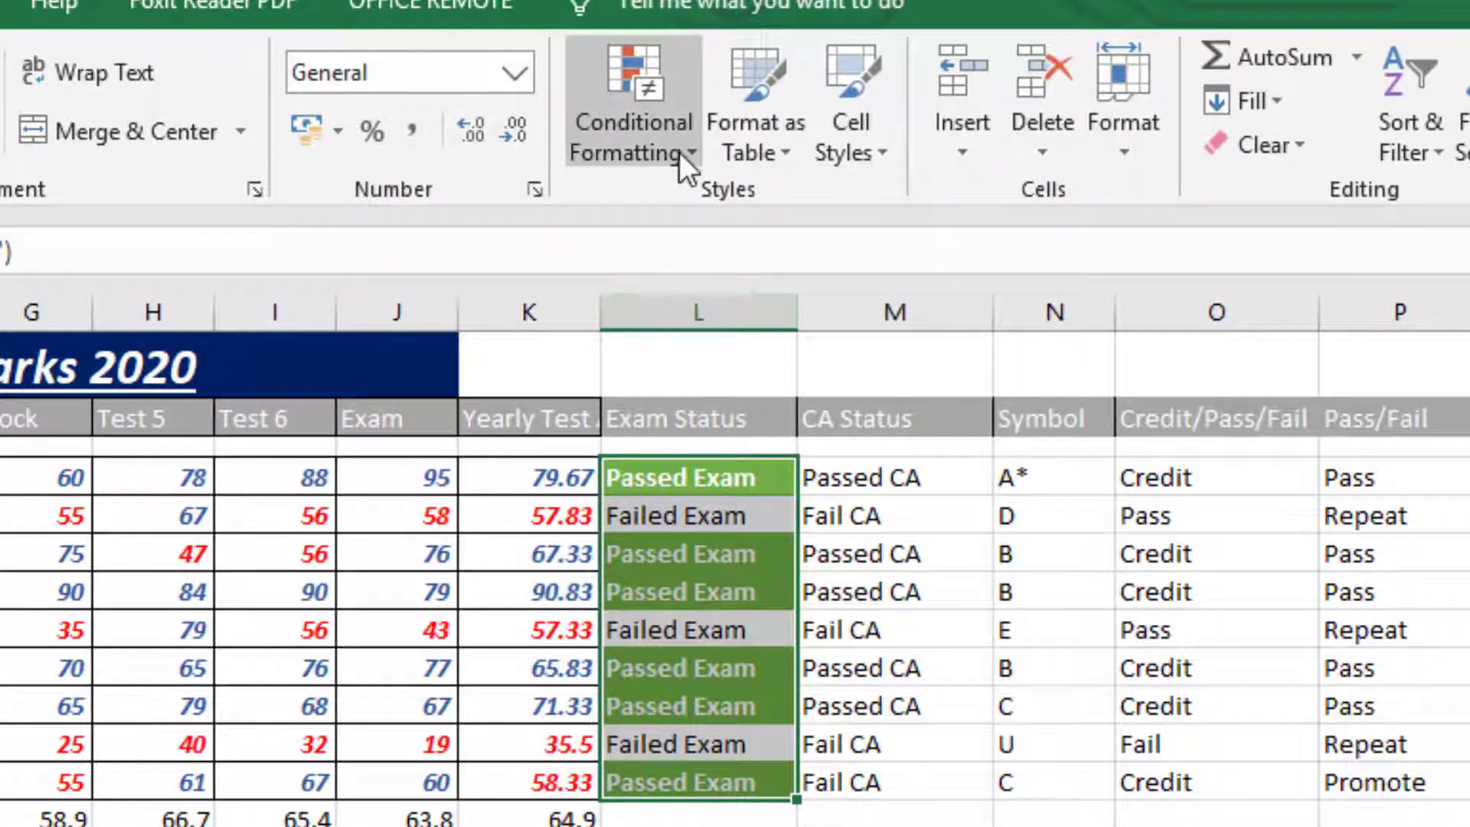
Recheck the rules on Exam Status cells L4:L12, examining the text condition of the red-filled rule.
left_click(739, 726)
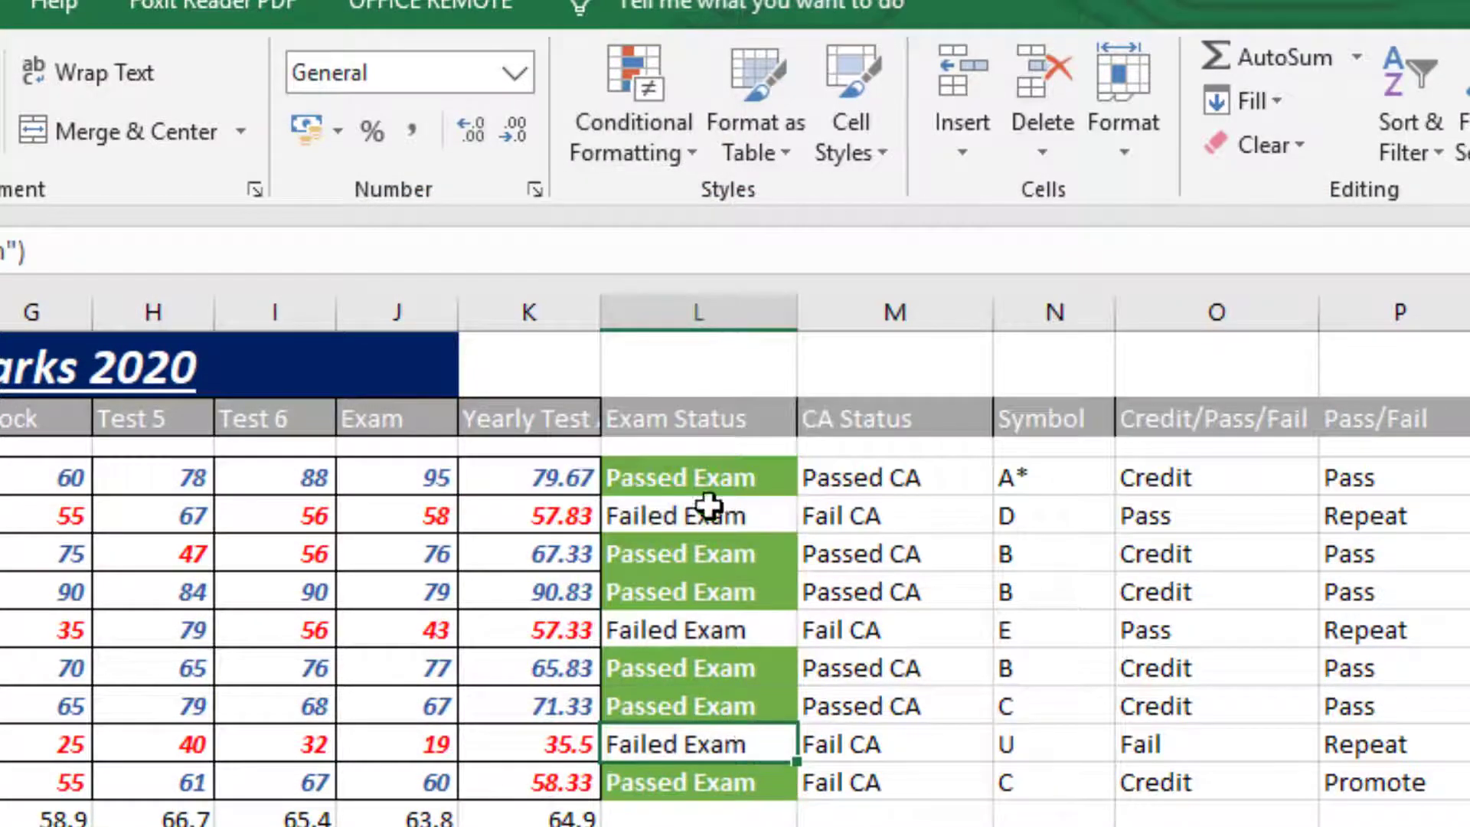
left_click(701, 466)
mouse_move(701, 466)
left_mouse_down()
mouse_move(699, 814)
mouse_move(699, 793)
left_mouse_up()
left_click(684, 142)
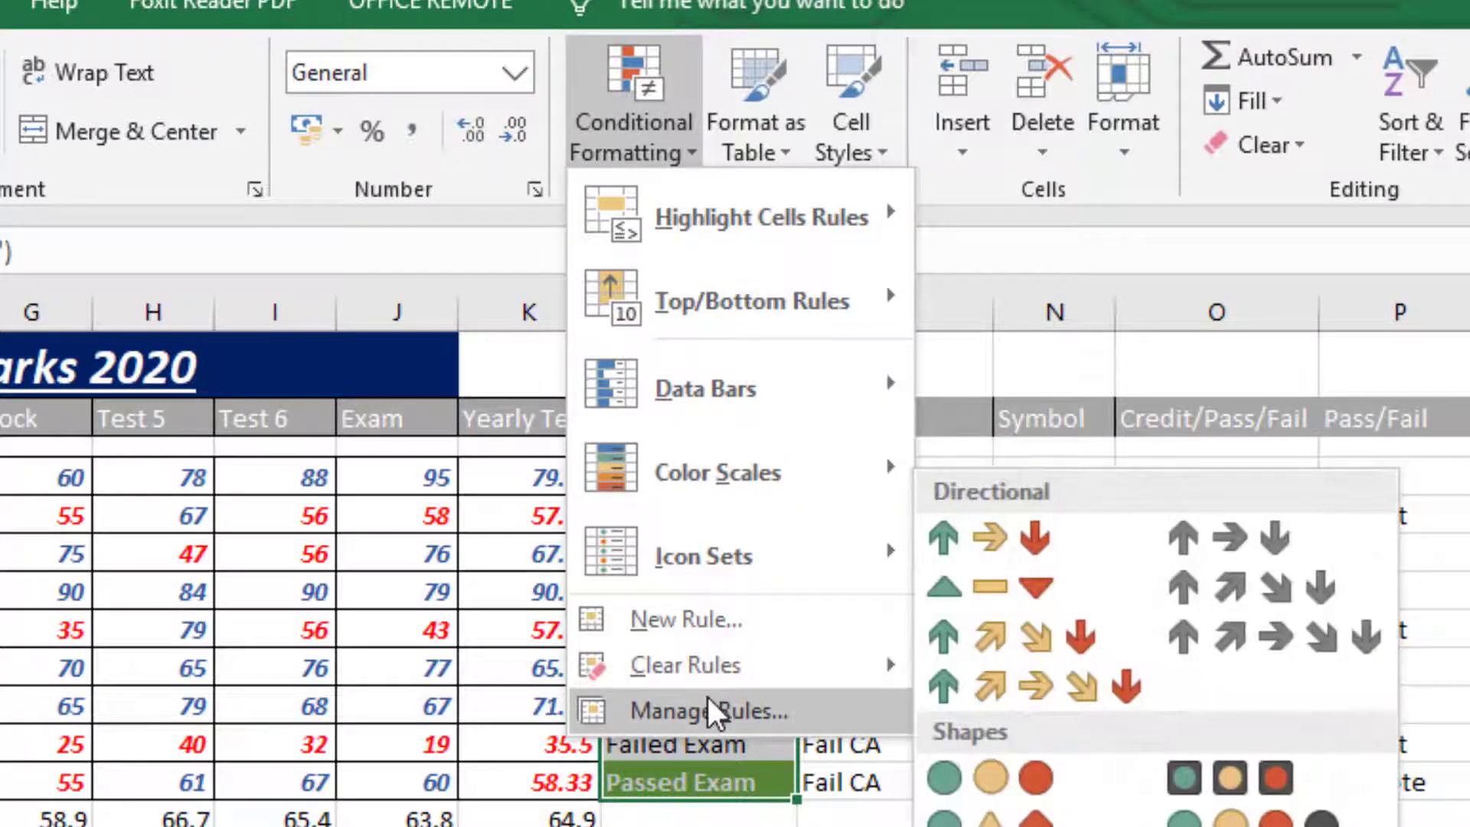
left_click(707, 697)
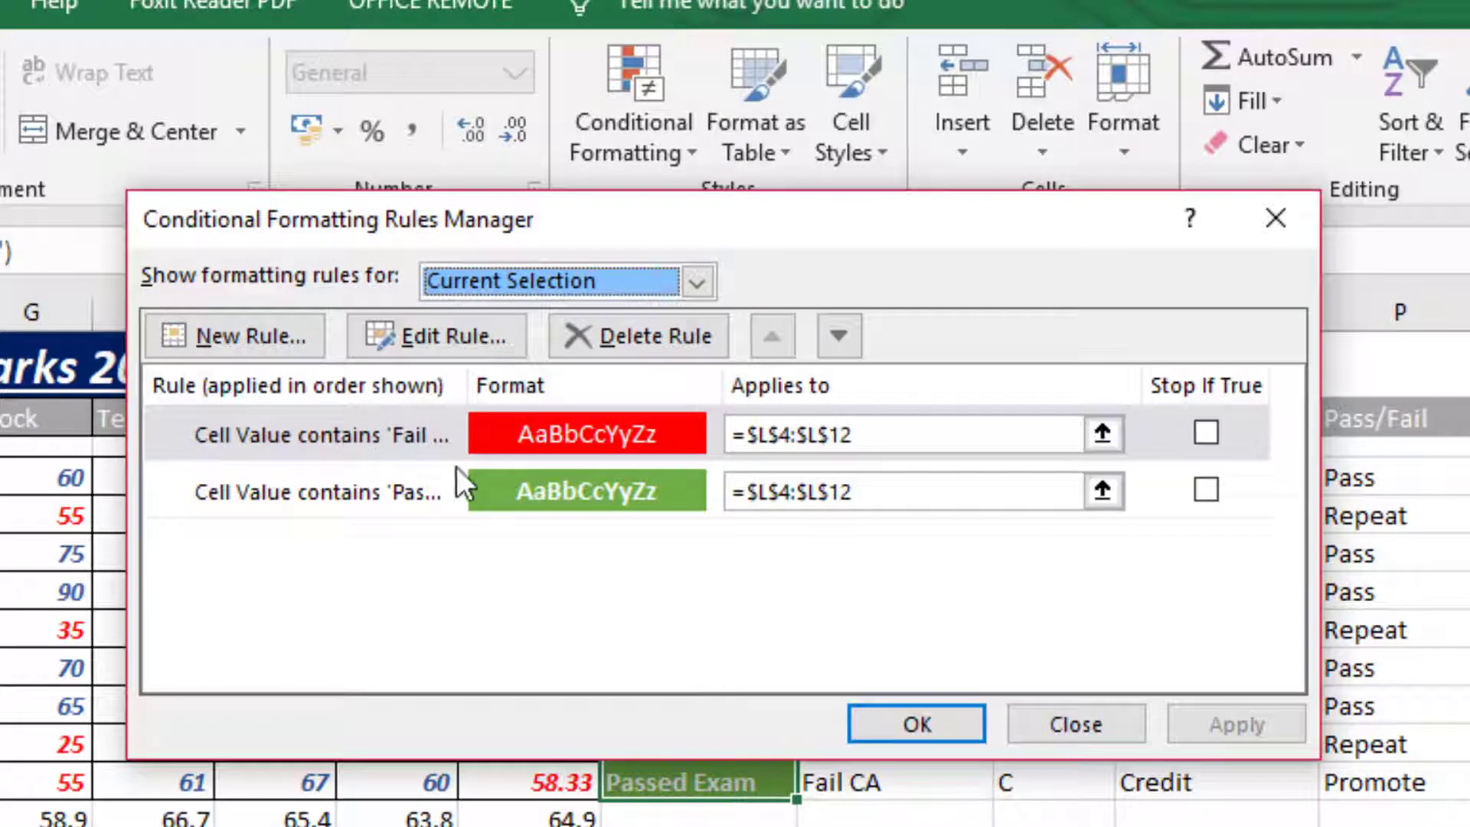
left_click(389, 443)
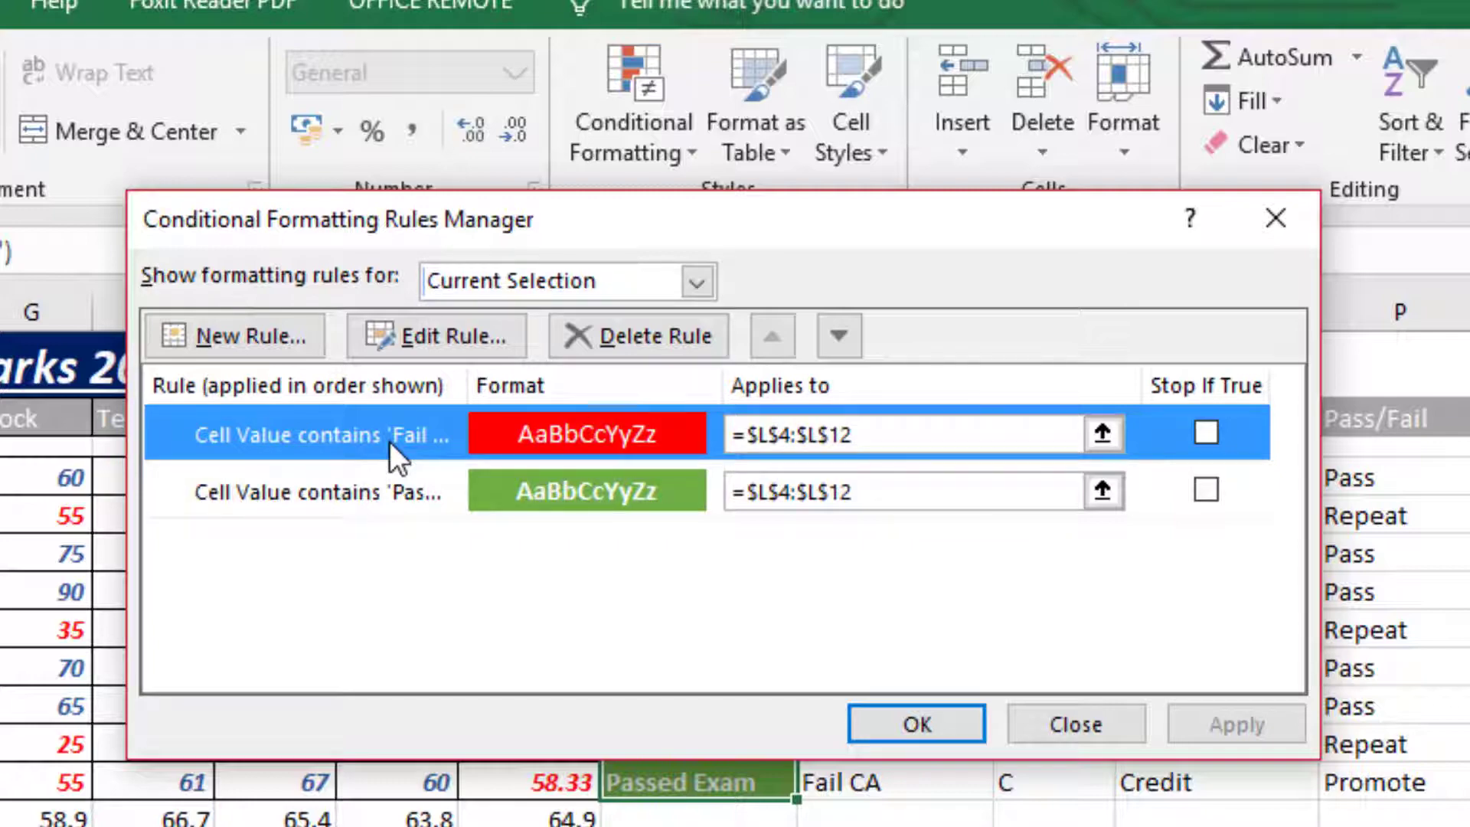
left_click(1101, 720)
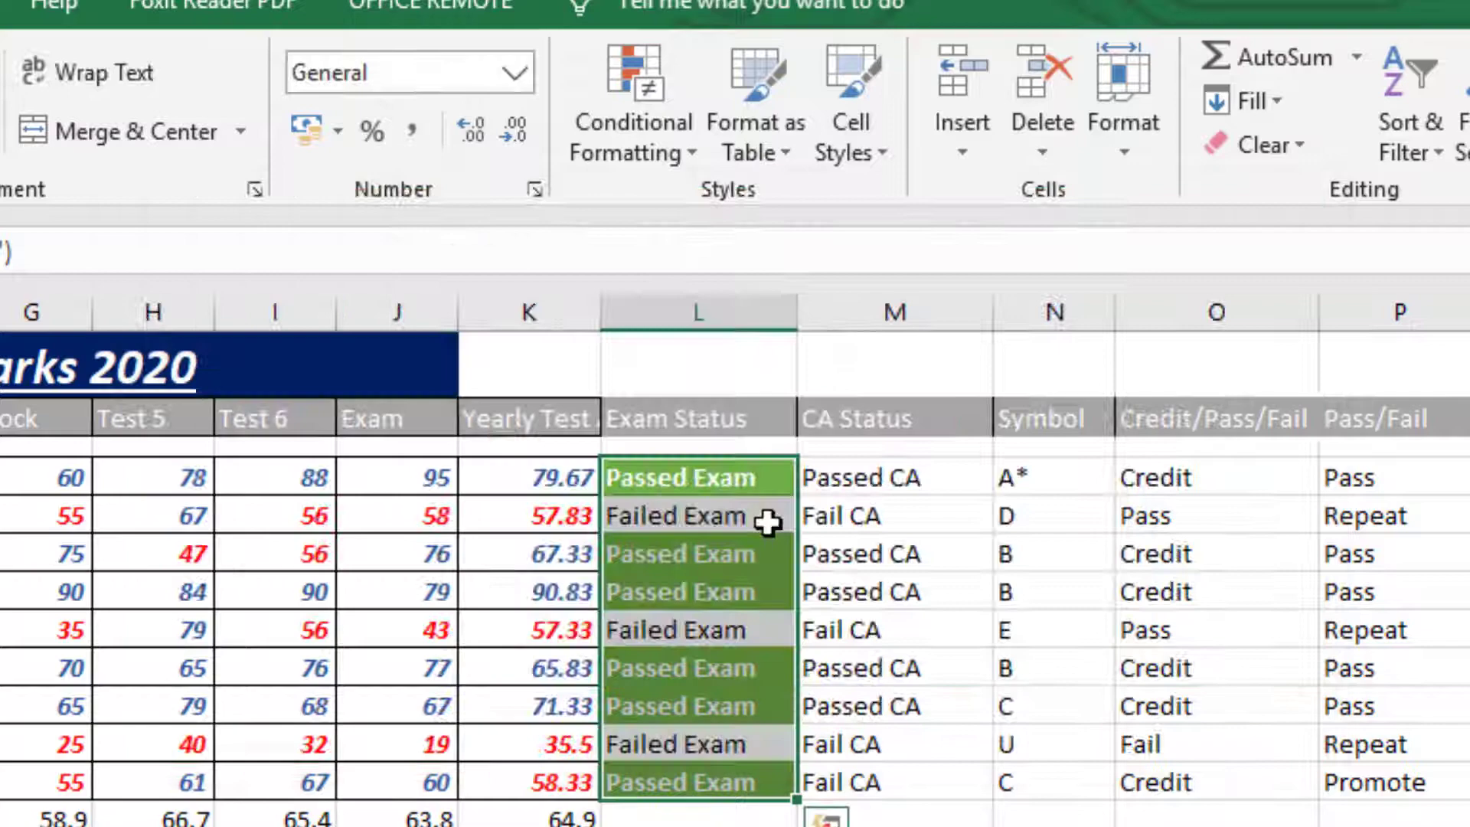
Examine which conditional formatting rules apply to the first Exam Status cell and to the first CA Status cell.
left_click(736, 487)
left_click(673, 153)
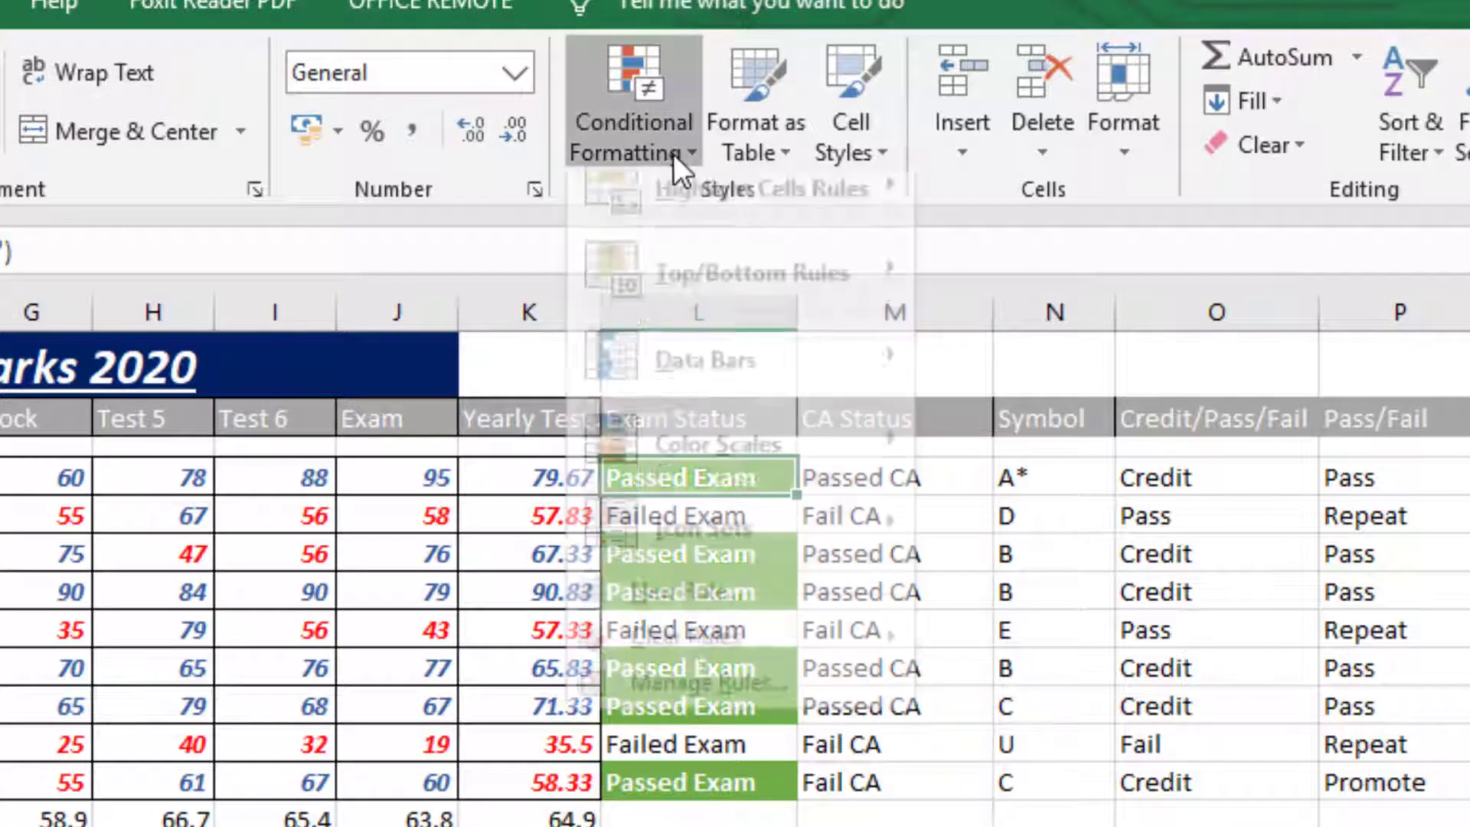
left_click(693, 701)
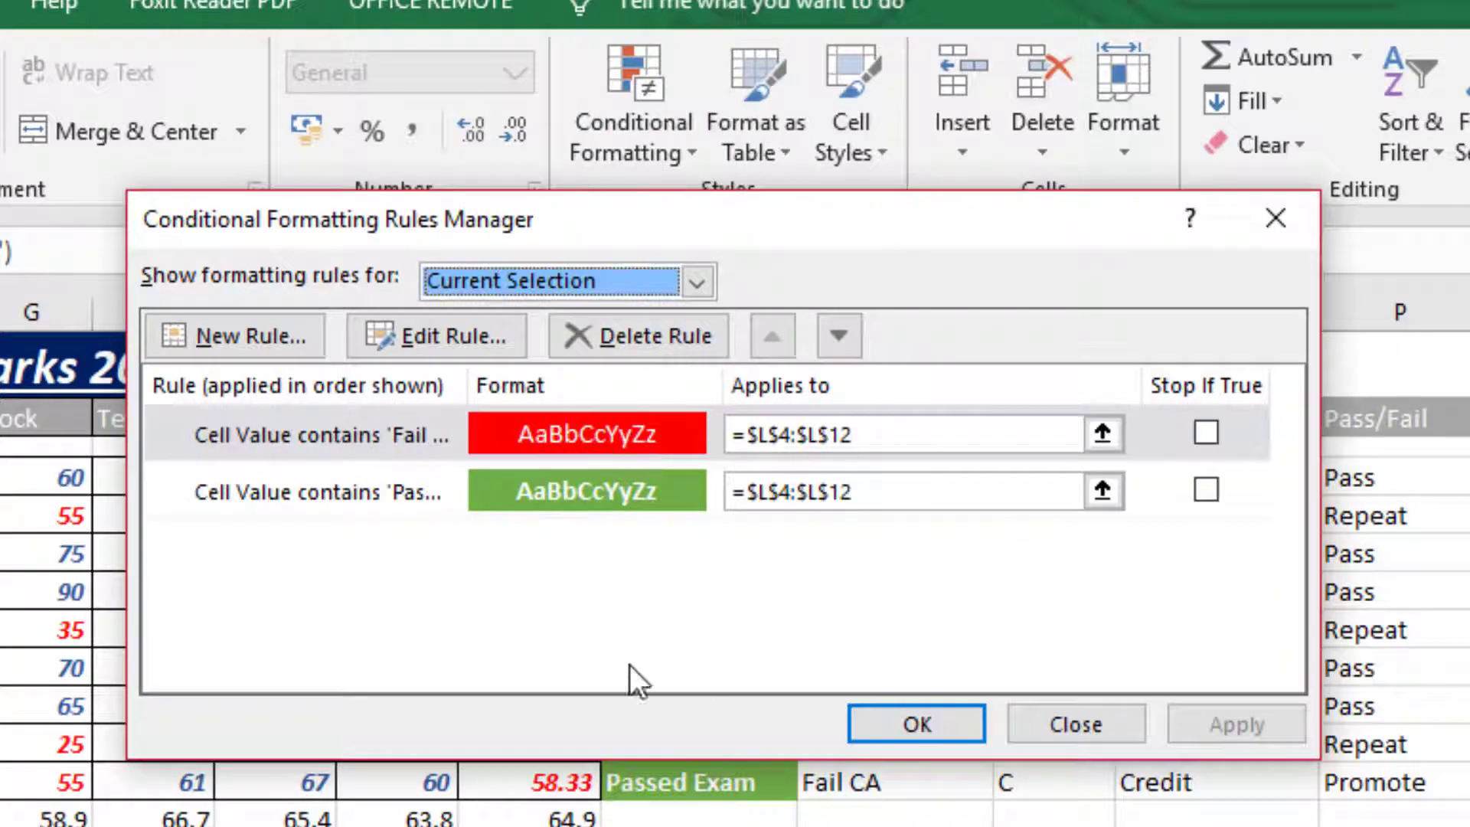
left_click(1130, 726)
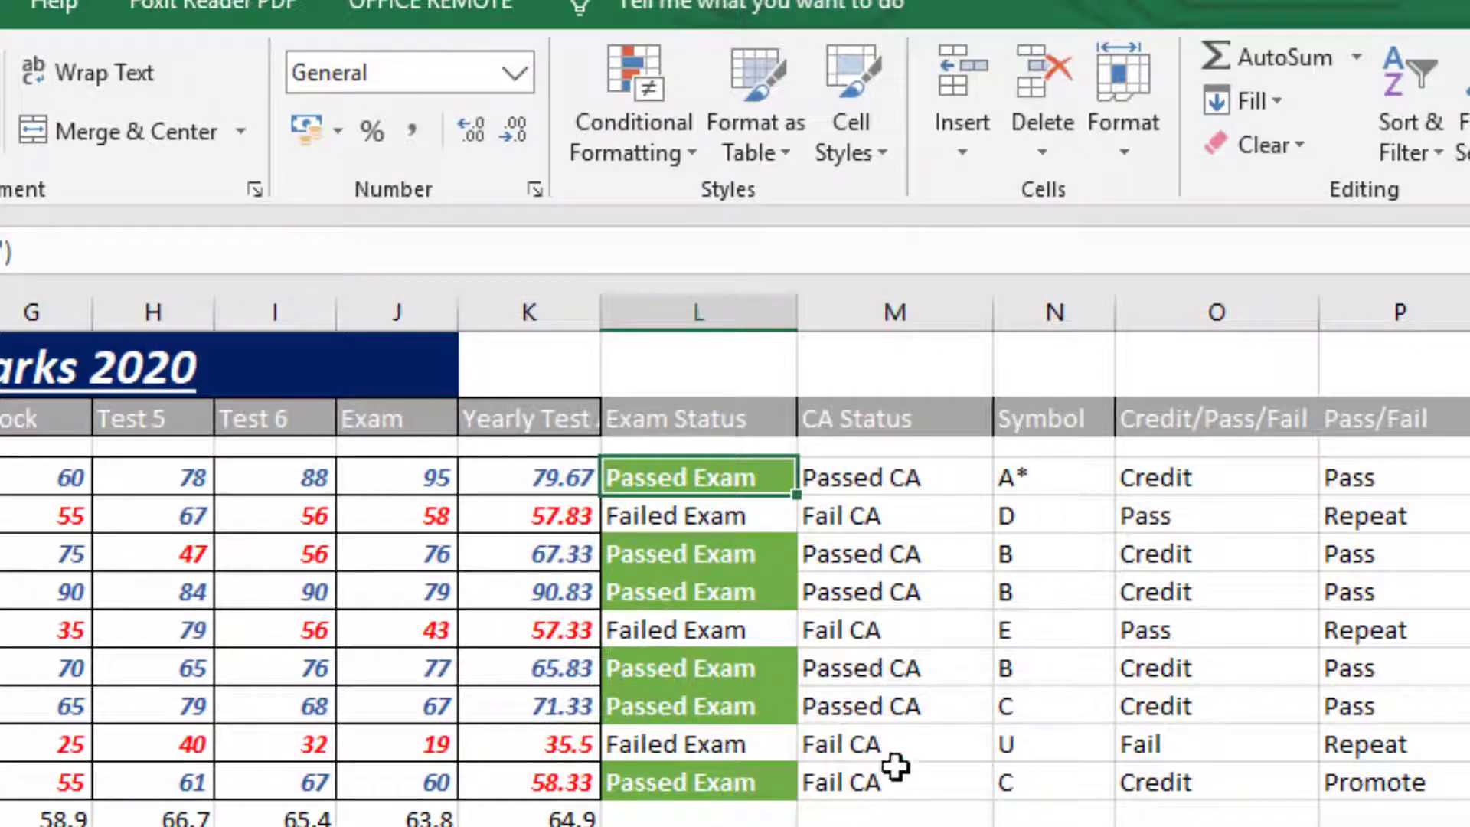
left_click(879, 480)
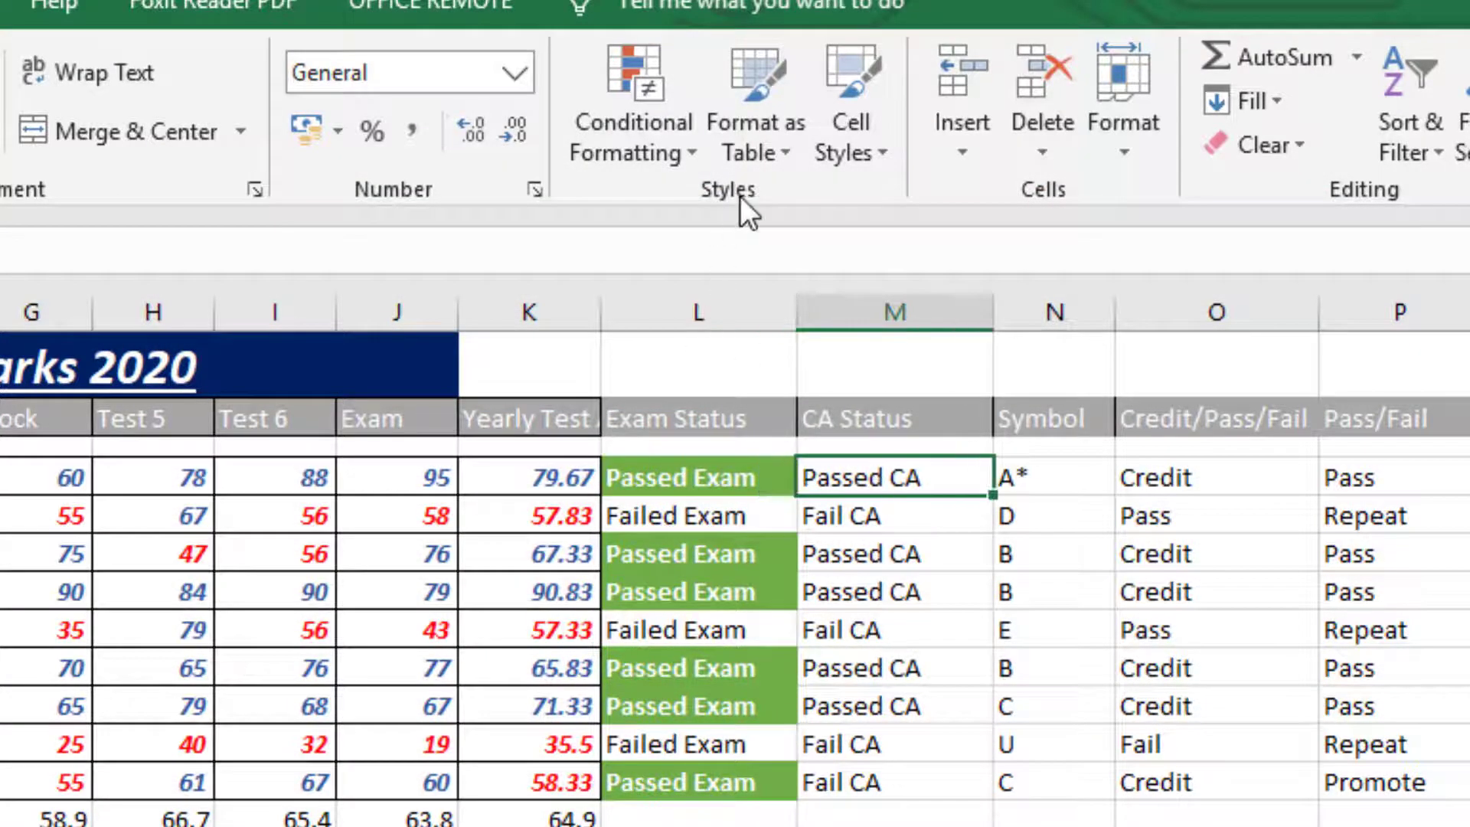
left_click(678, 140)
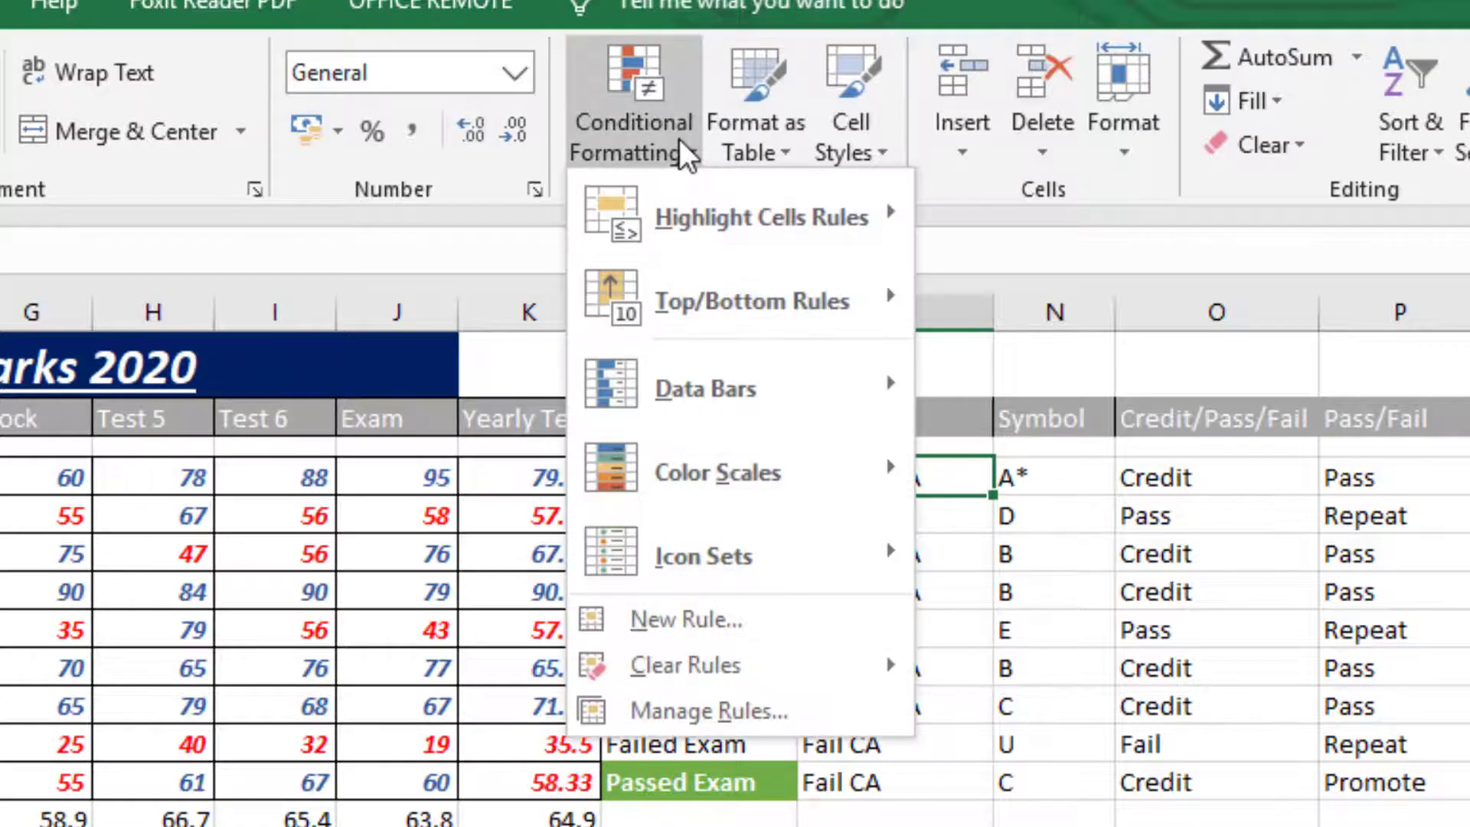
left_click(704, 712)
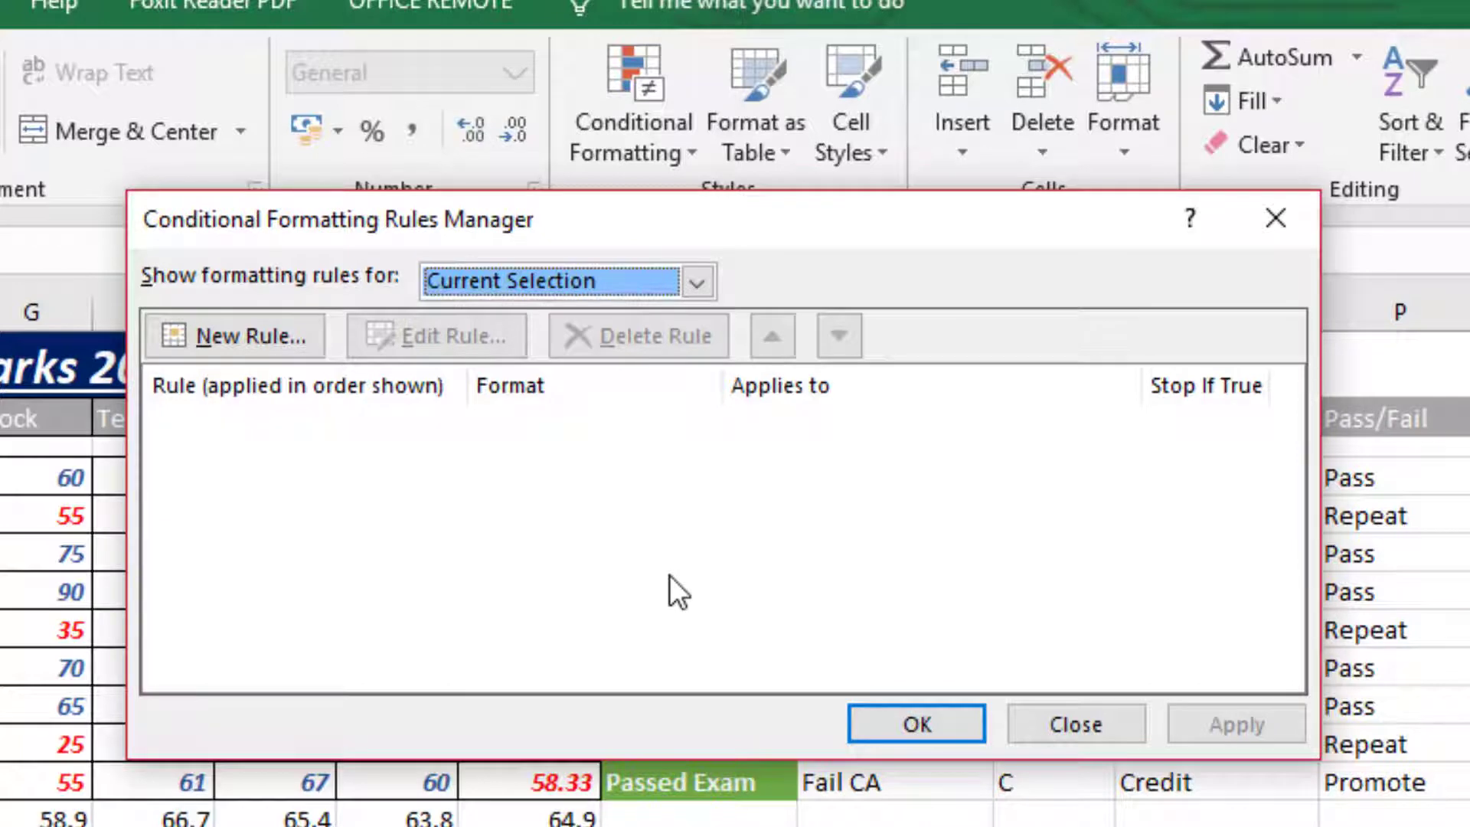
left_click(1072, 724)
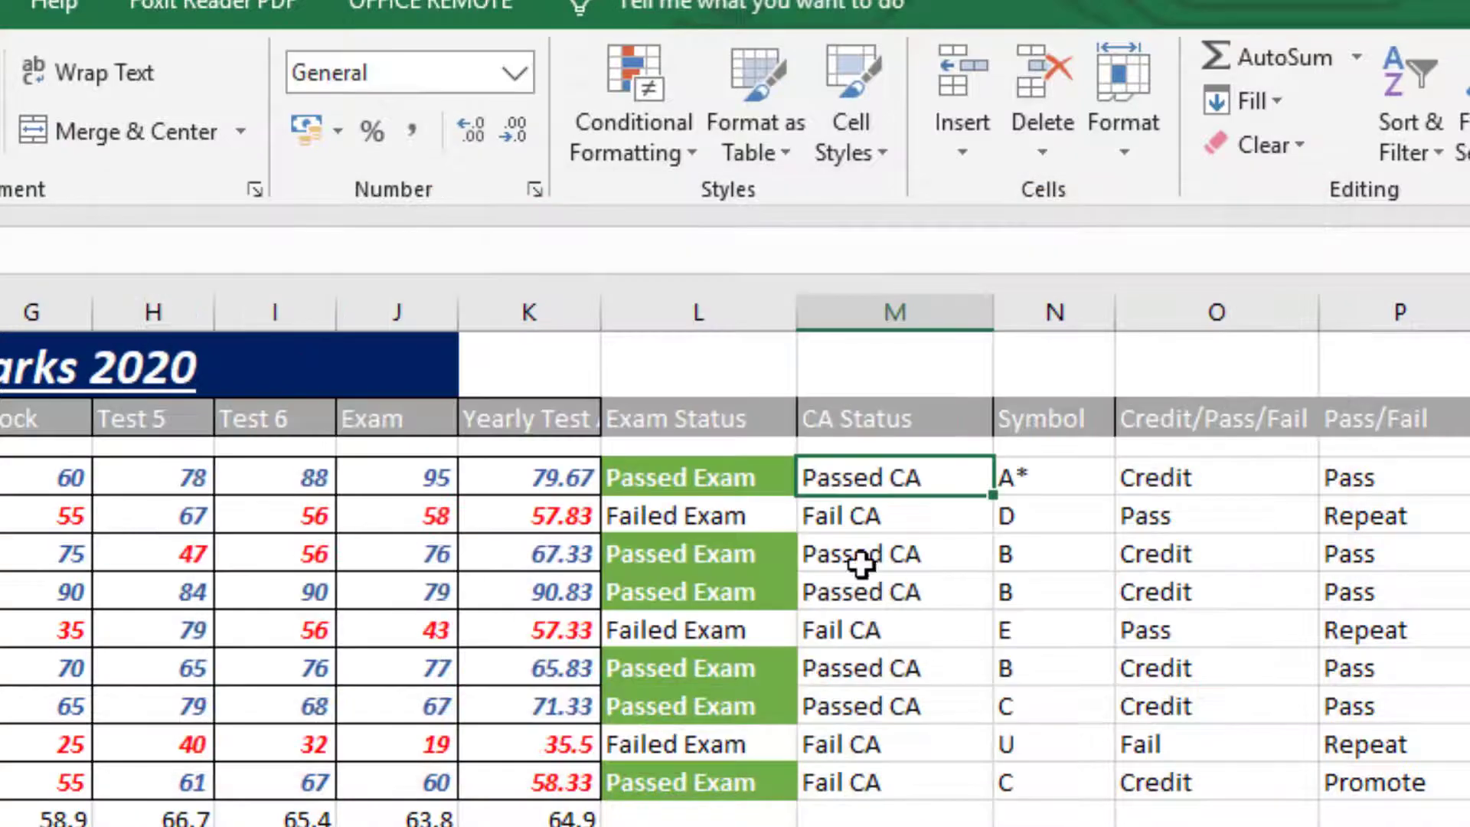
Edit the red-filled rule on Exam Status cells L4:L12 so its containing text is "Failed Exam".
left_click_drag(751, 486, 749, 782)
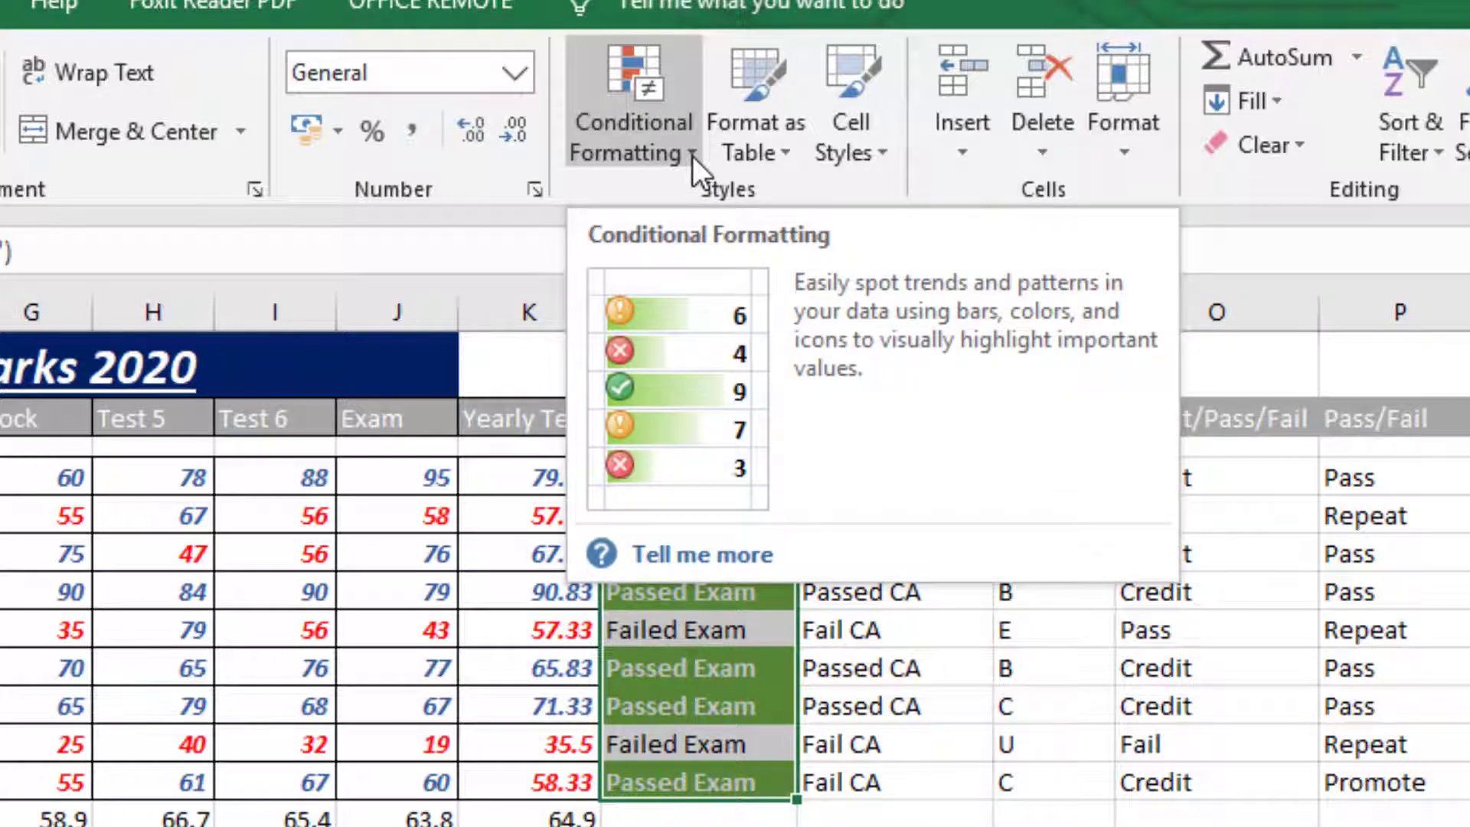
left_click(692, 154)
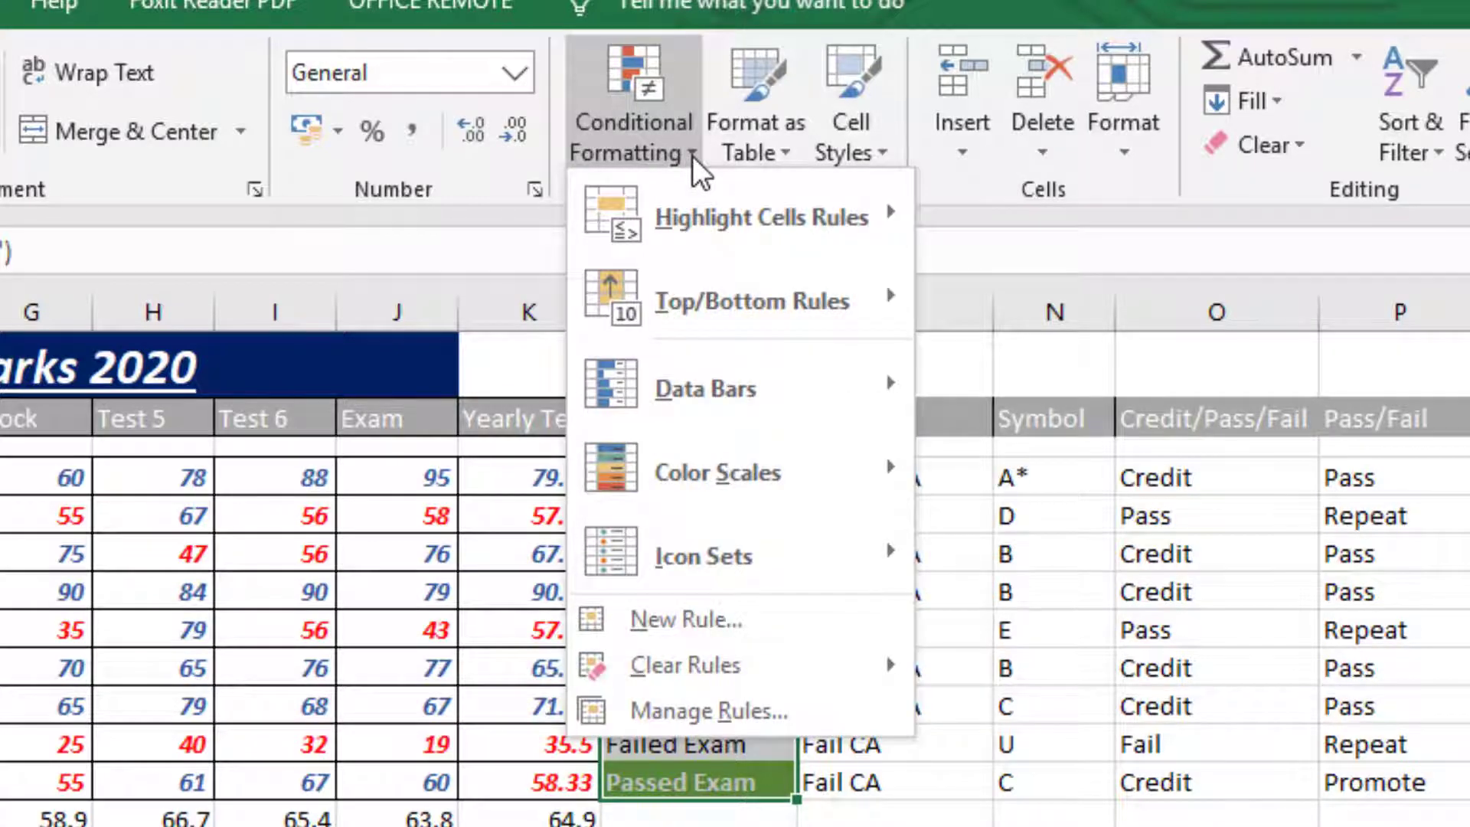
left_click(720, 703)
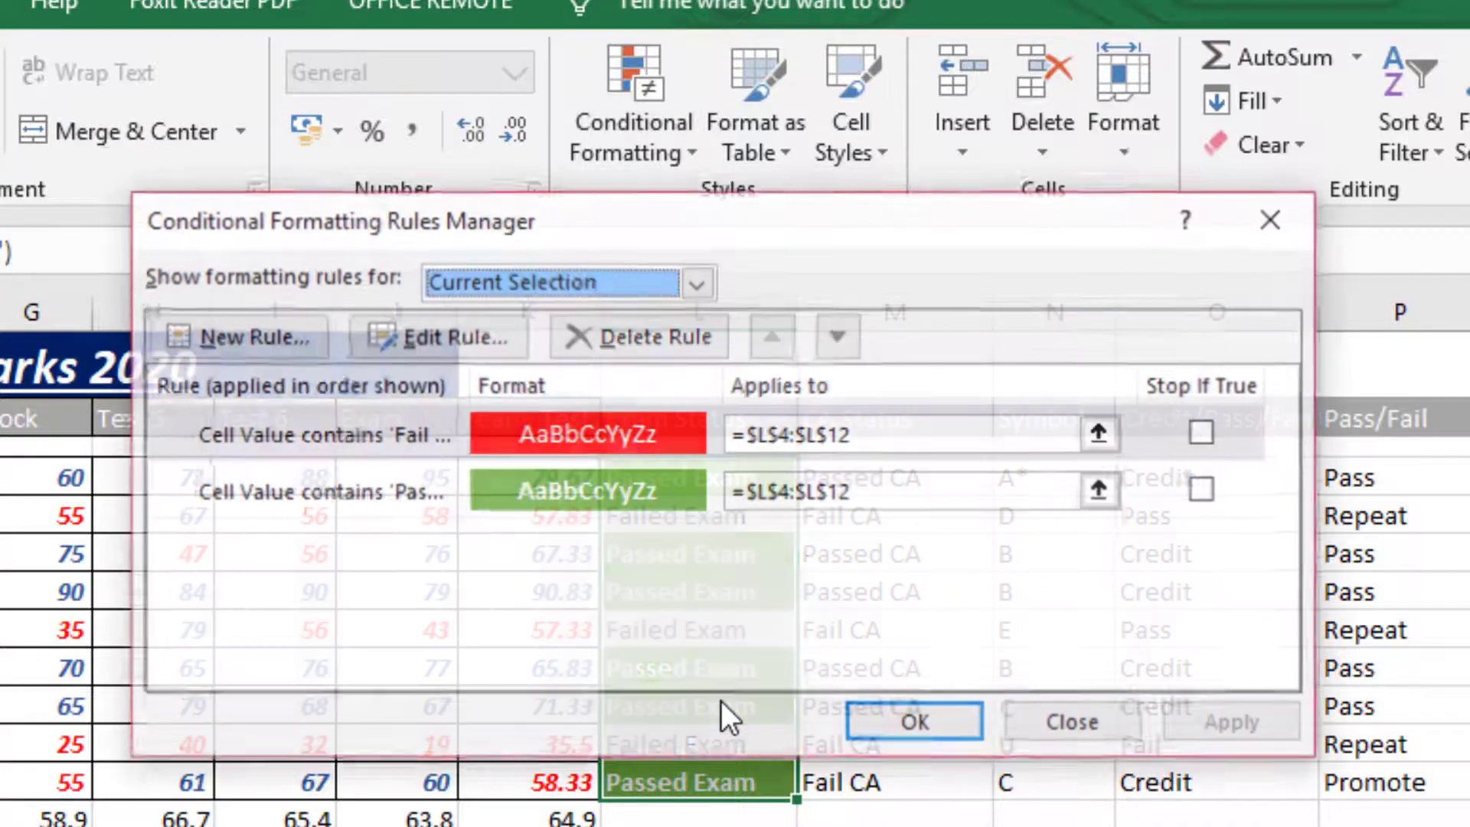
double_click(541, 427)
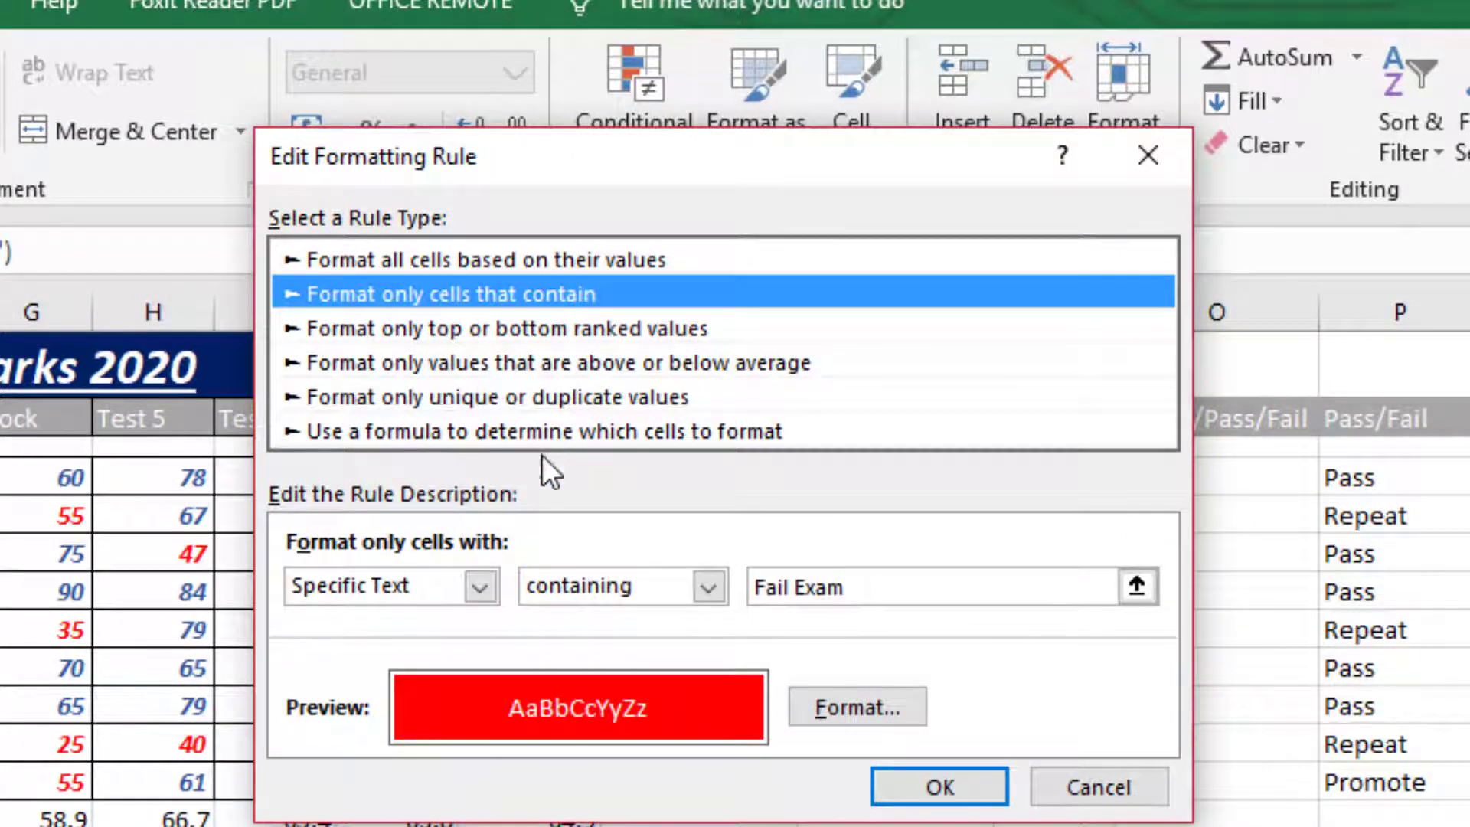
left_click(789, 587)
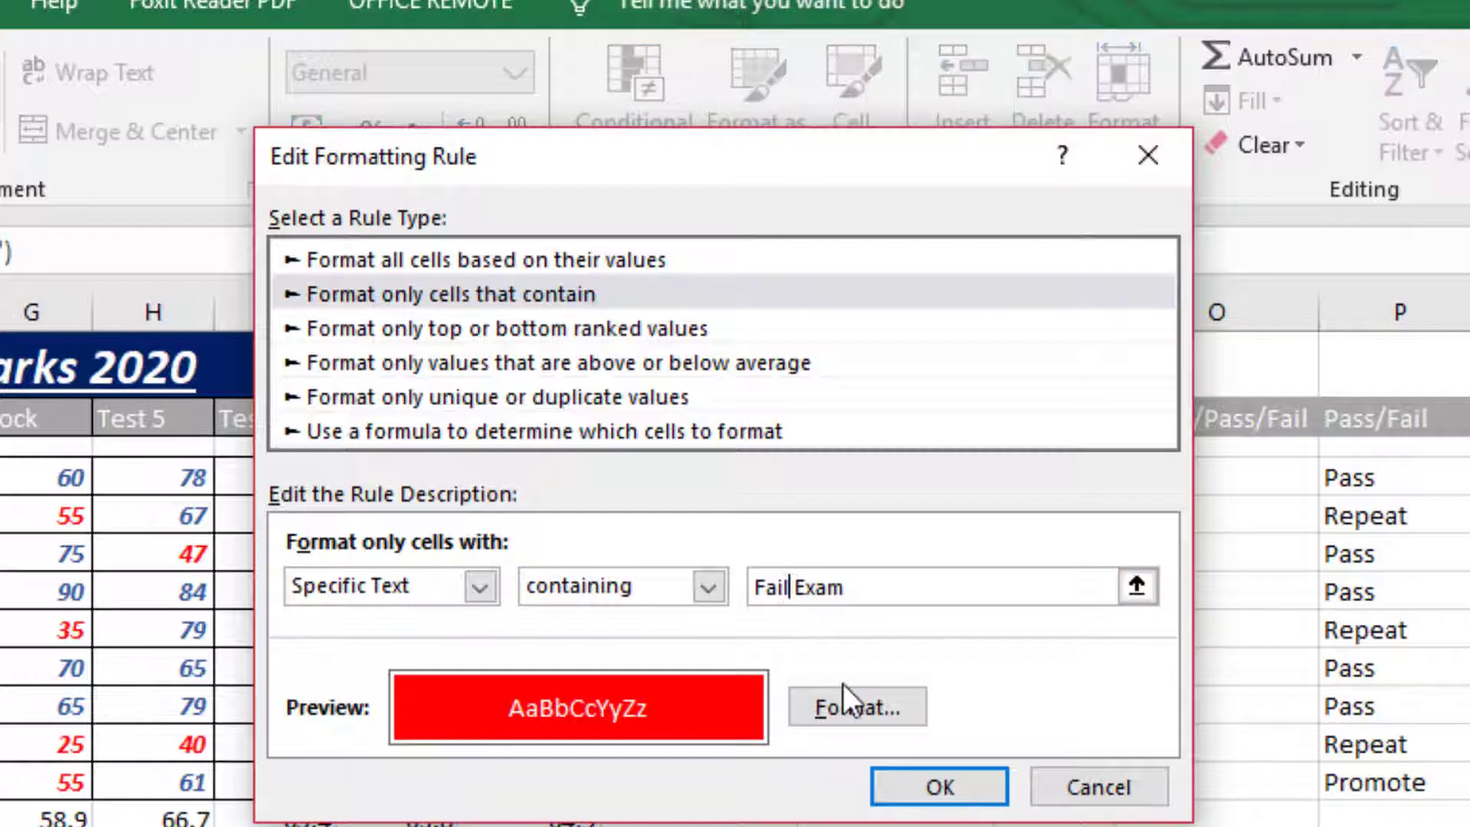
type("ed")
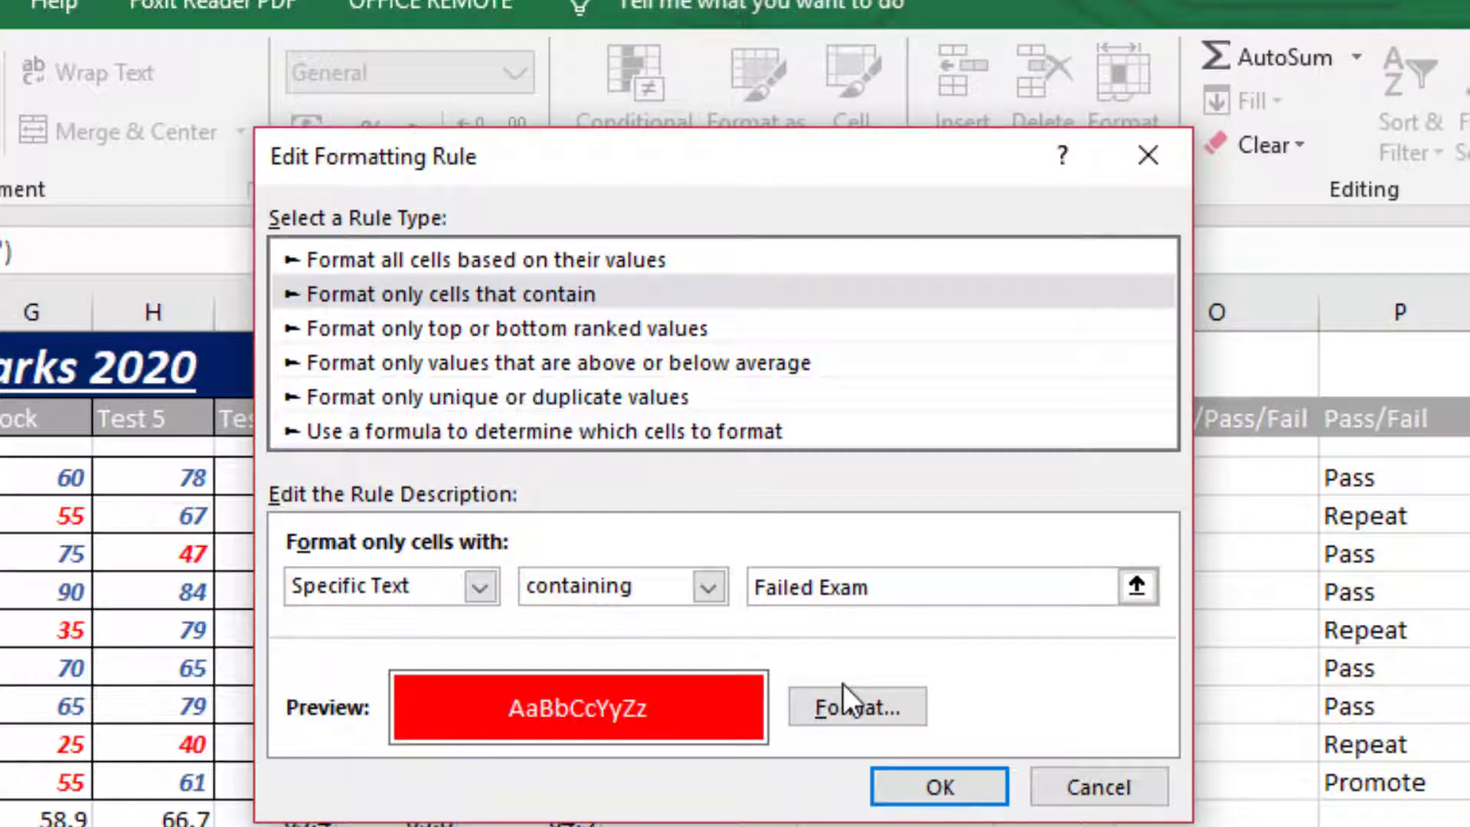
left_click(907, 787)
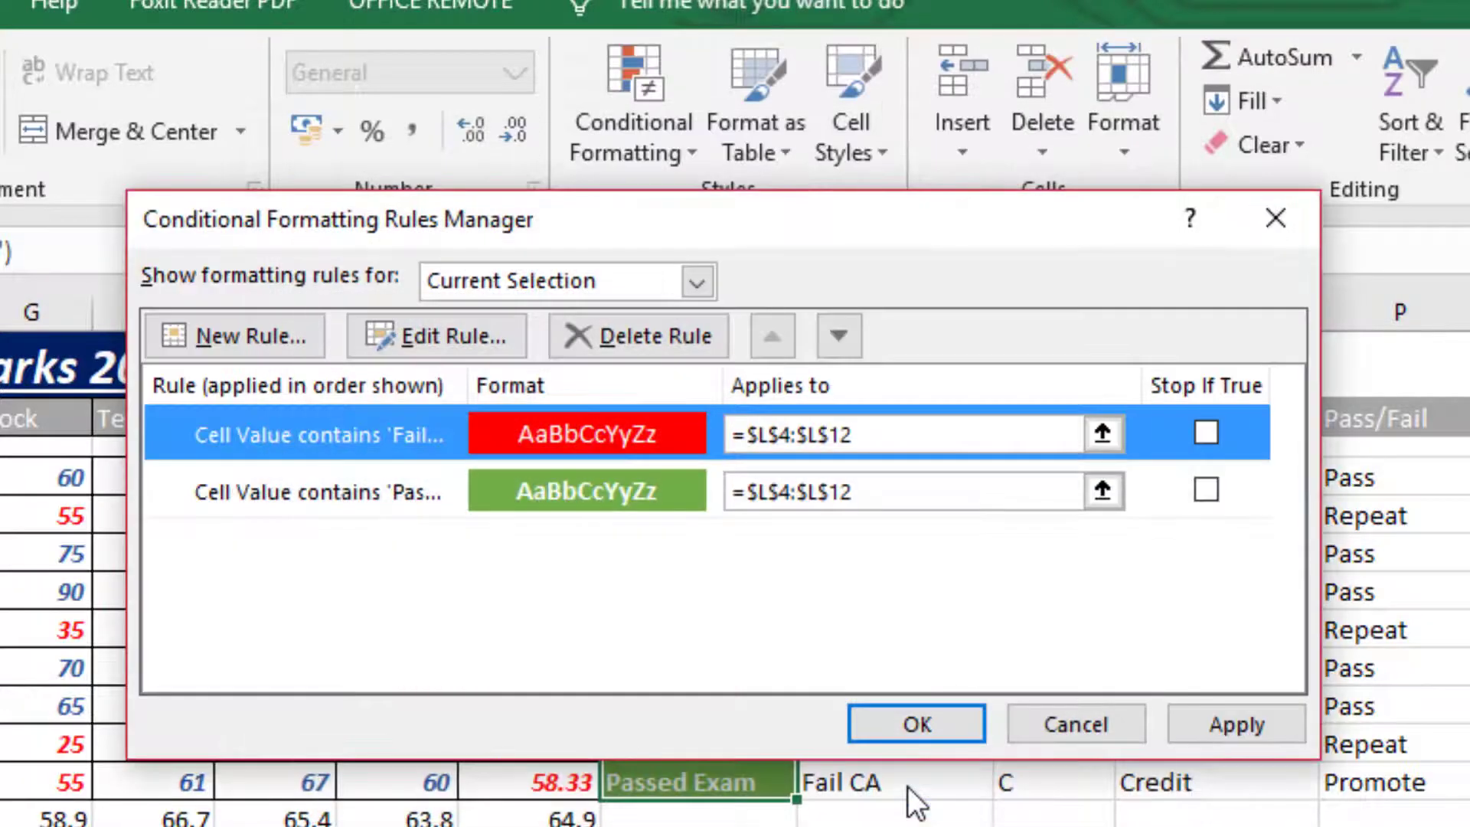
Apply the edited rule to the Exam Status column and check the Failed Exam cells.
left_click(1253, 738)
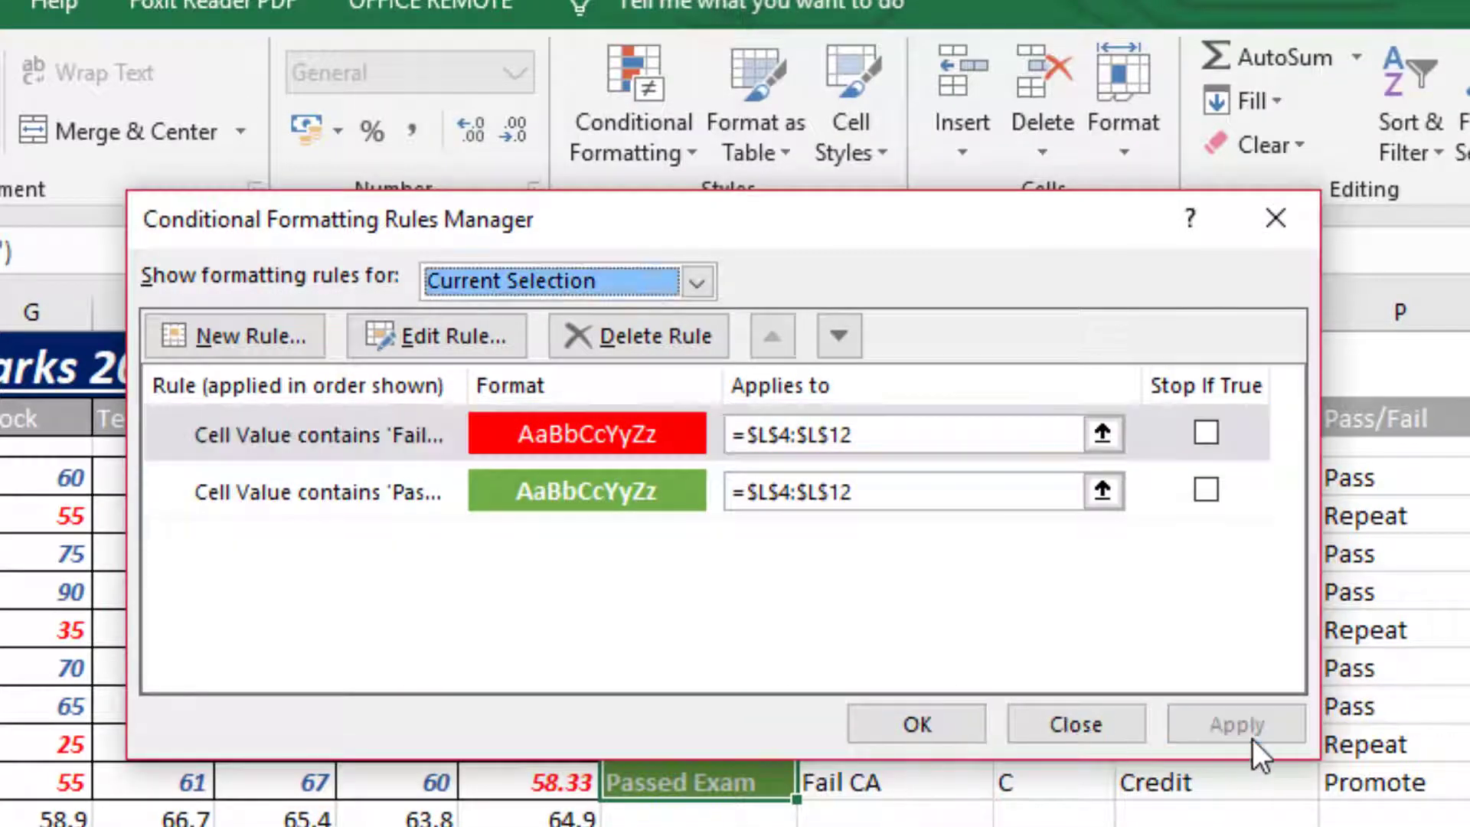
left_click(954, 719)
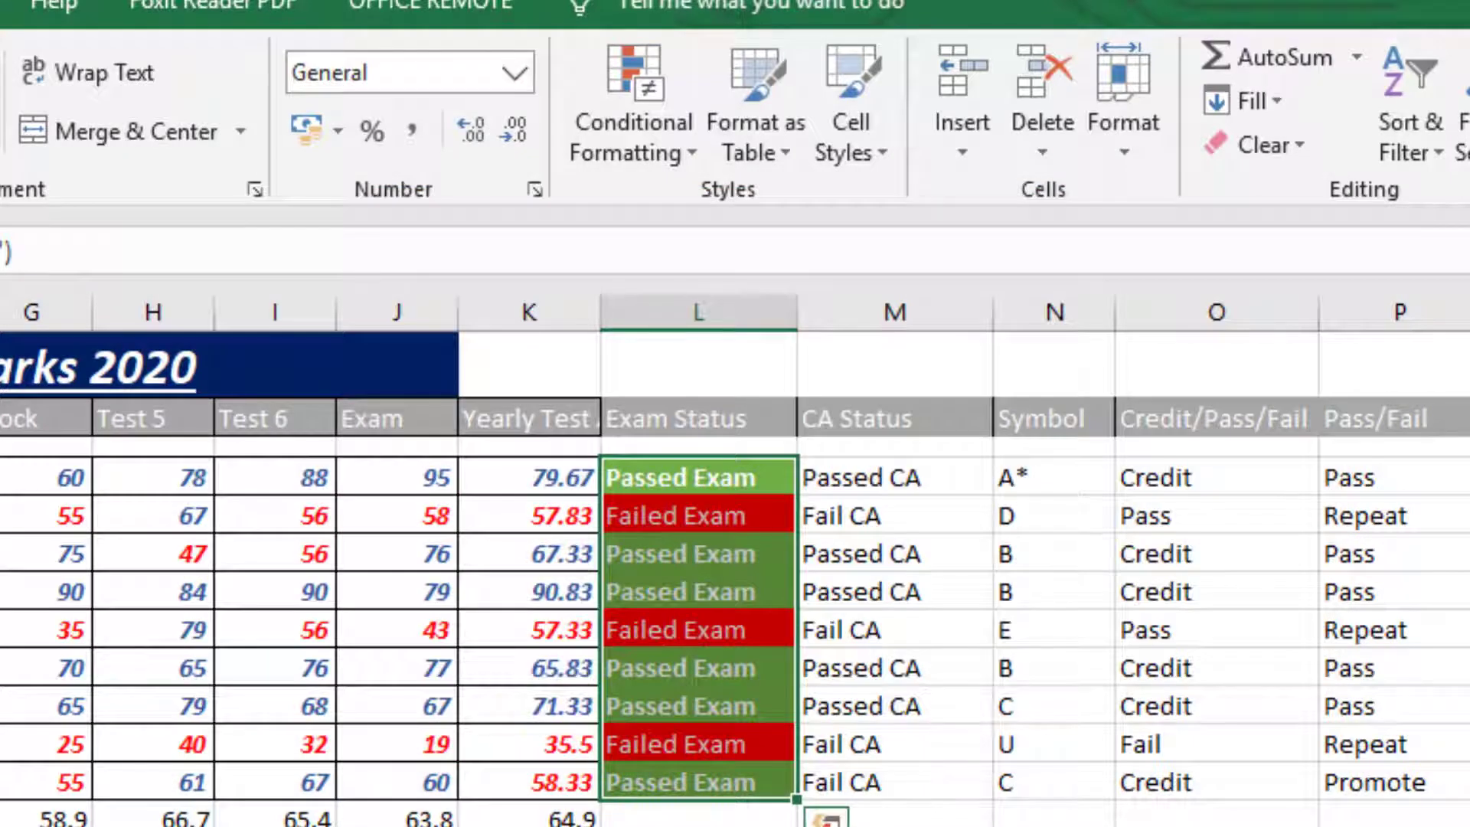
left_click(720, 825)
left_click(706, 520)
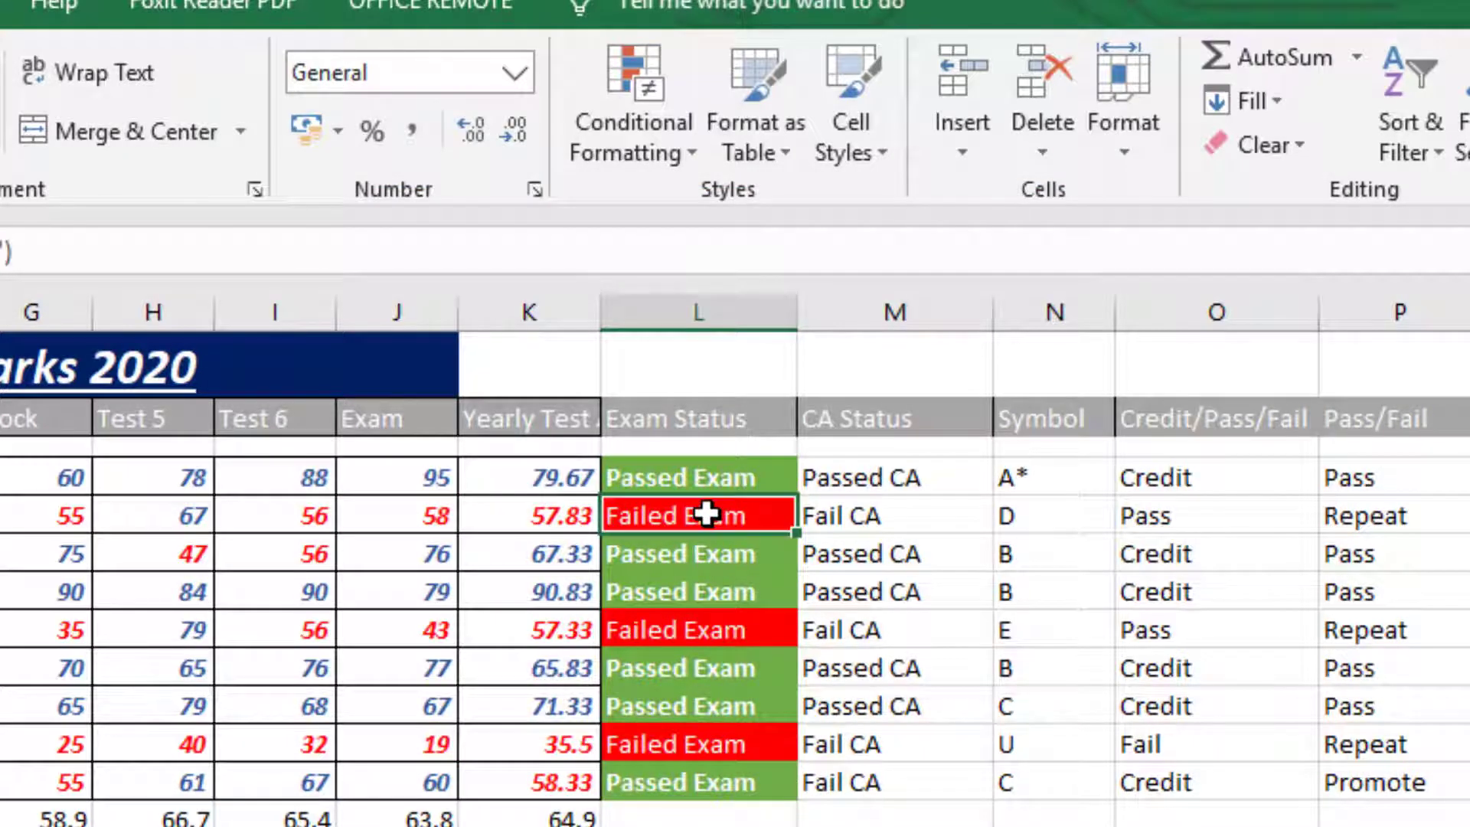
left_click(708, 636)
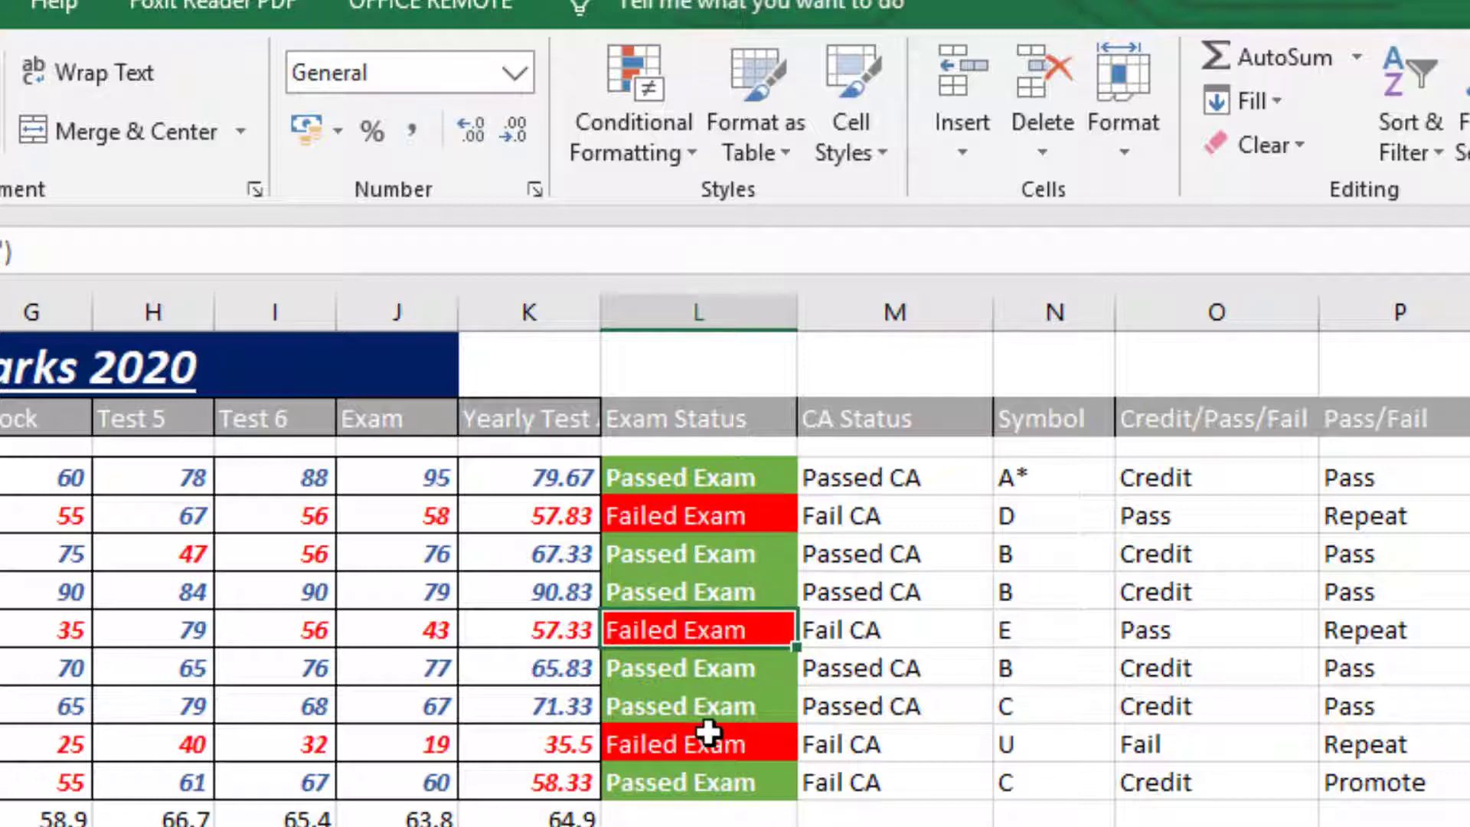
left_click(714, 745)
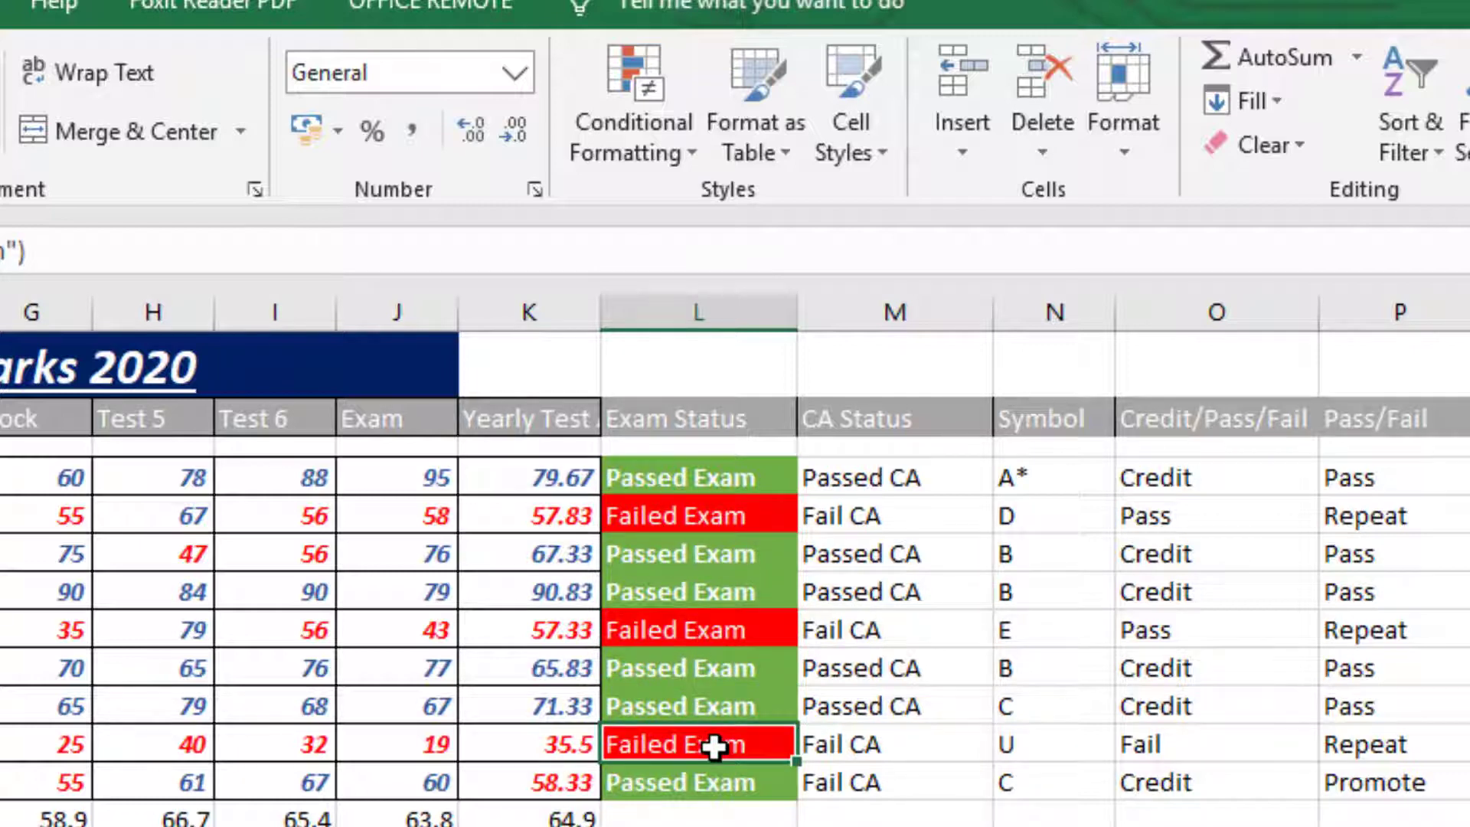